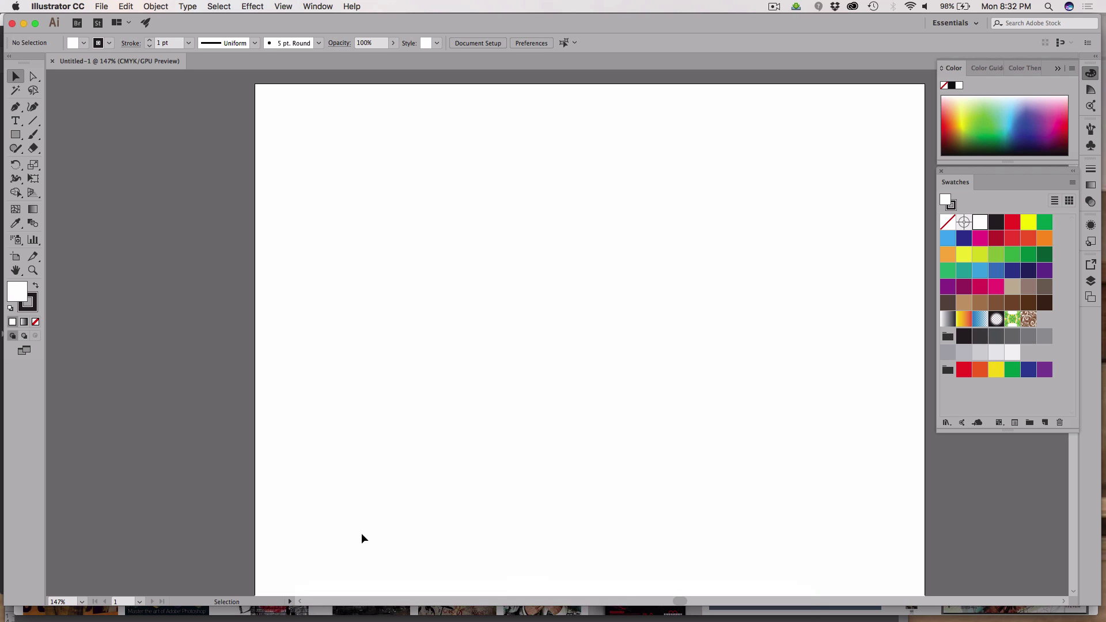
# Step: Draw a circle near the artboard's upper left with a black fill and no stroke
pyautogui.moveTo(16, 134); pyautogui.dragTo(74, 164)
pyautogui.moveTo(404, 214); pyautogui.dragTo(478, 284)
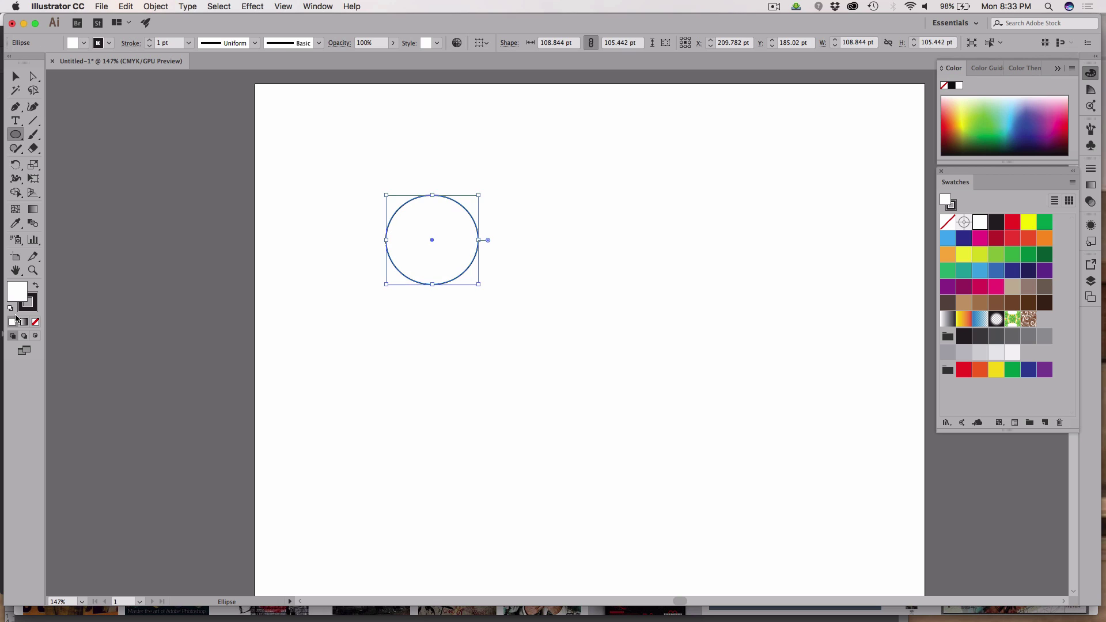
pyautogui.click(35, 286)
pyautogui.click(28, 303)
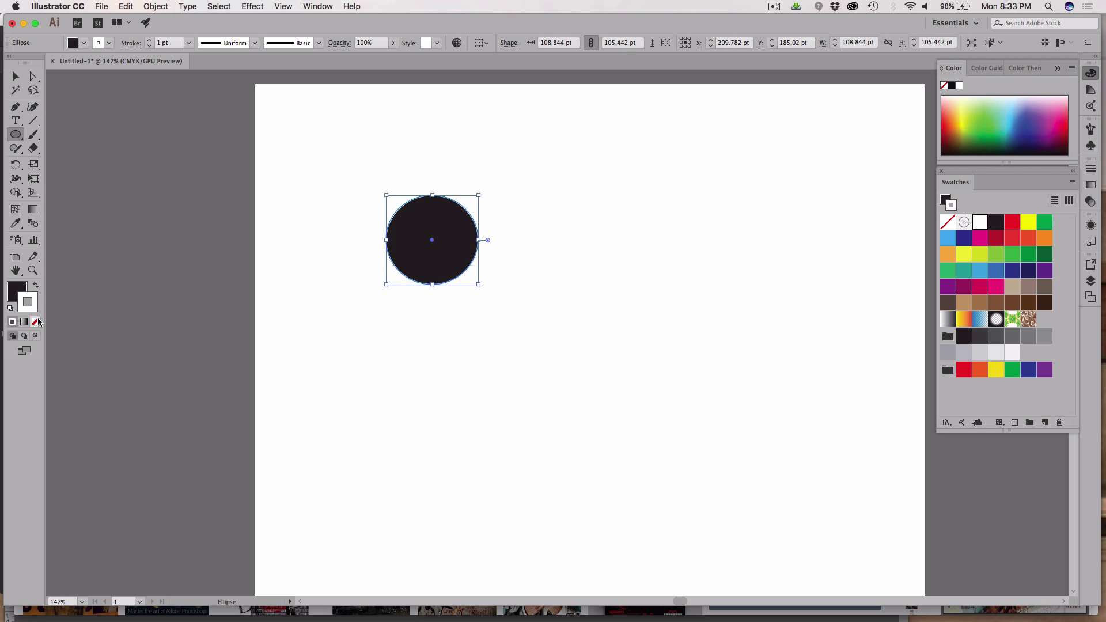
pyautogui.click(35, 321)
pyautogui.click(16, 290)
pyautogui.click(16, 292)
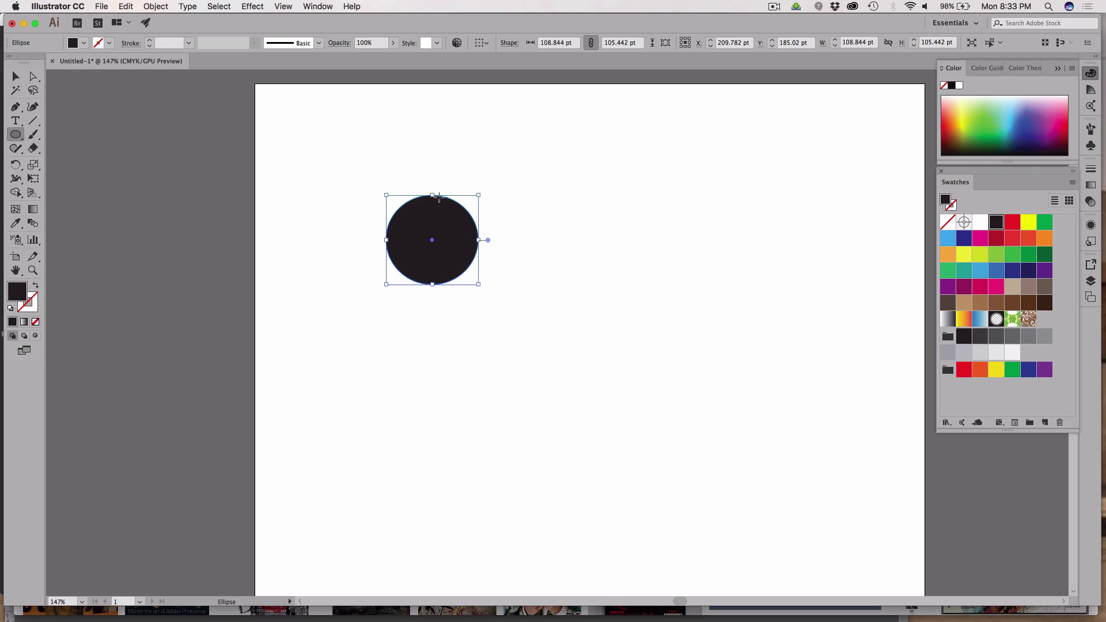
# Step: Duplicate the circle into a cluster of four, scaling two copies down to about 68.5 × 66.4 pt
pyautogui.click(16, 76)
pyautogui.moveTo(401, 248); pyautogui.dragTo(484, 314)
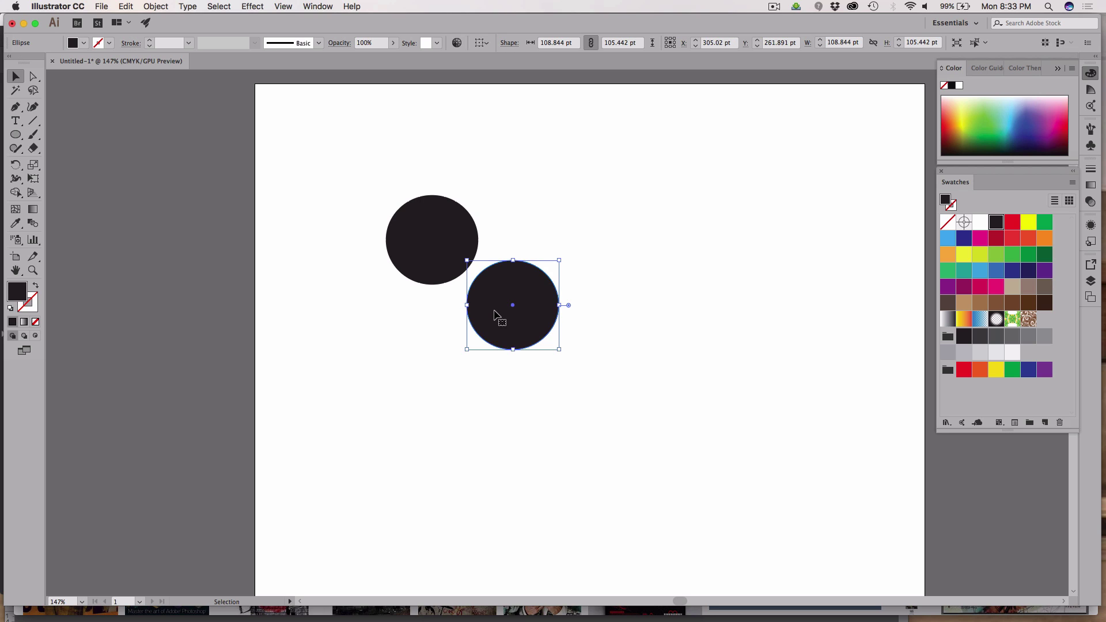
pyautogui.press('a')
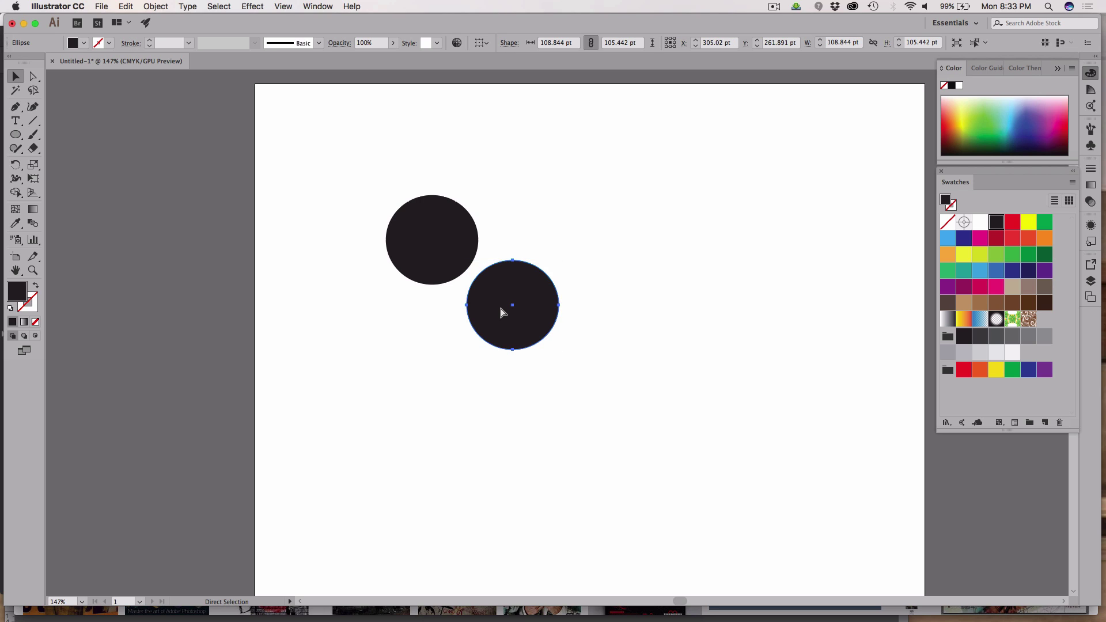
pyautogui.press('v')
pyautogui.moveTo(500, 312); pyautogui.dragTo(546, 339)
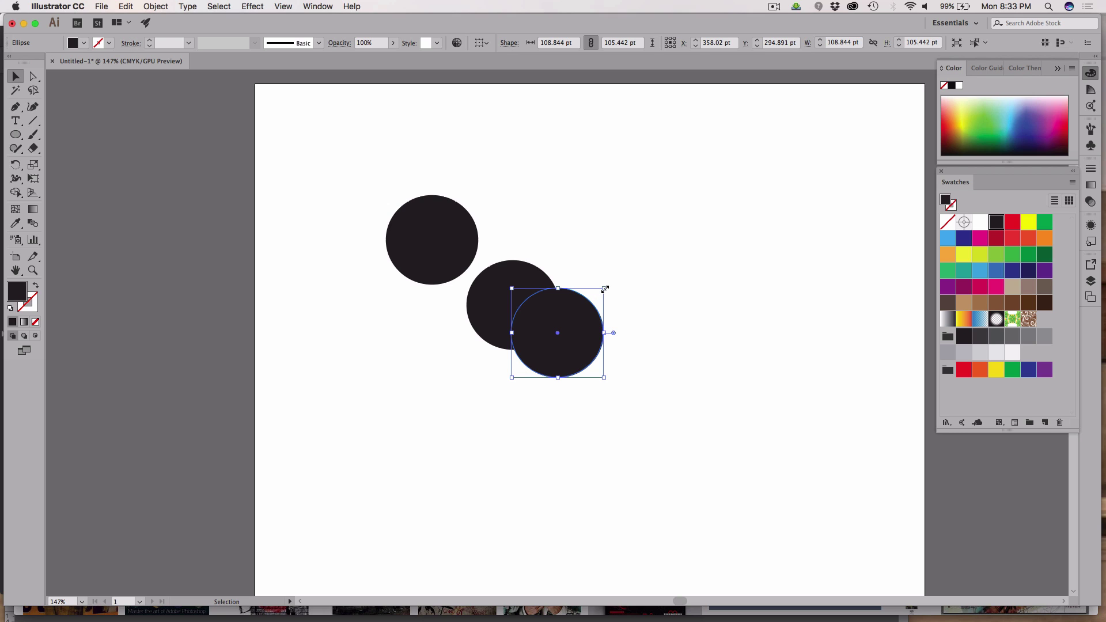
pyautogui.moveTo(605, 289); pyautogui.dragTo(527, 220)
pyautogui.press('alt')
pyautogui.click(681, 309)
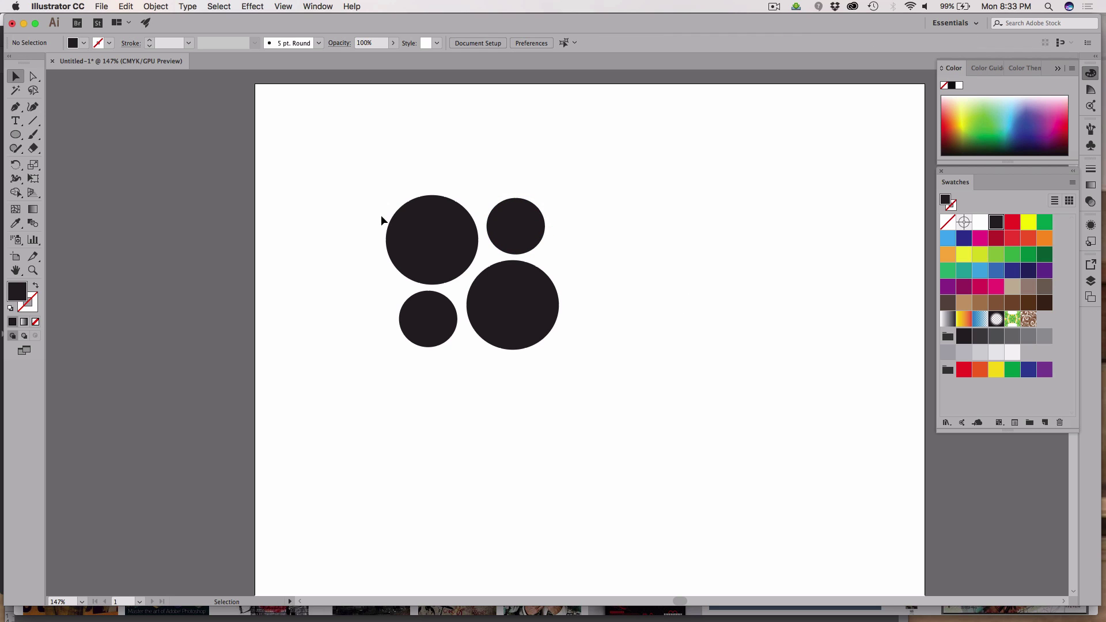
# Step: Draw a 210.204 pt square over the circles as an unfilled black outline
pyautogui.click(15, 135)
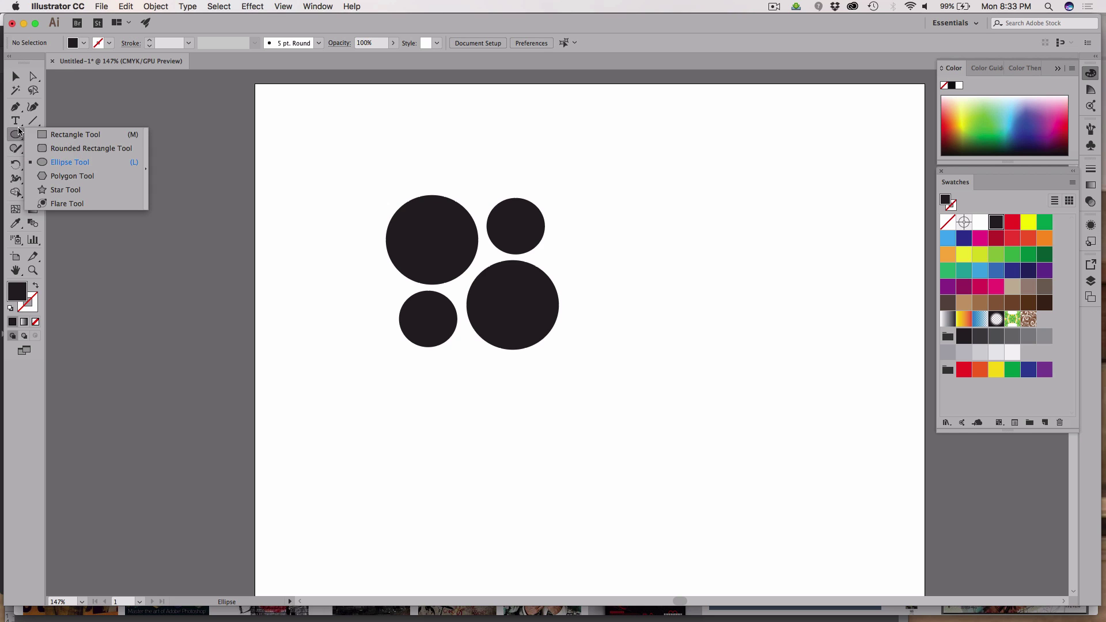
pyautogui.click(42, 135)
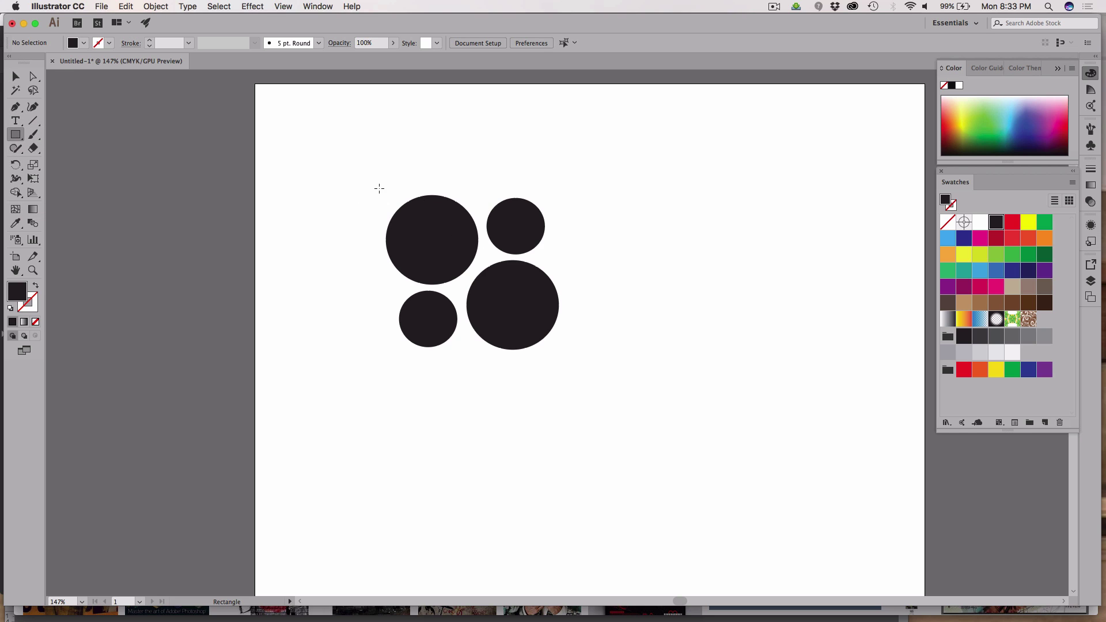
pyautogui.moveTo(379, 188); pyautogui.dragTo(554, 318)
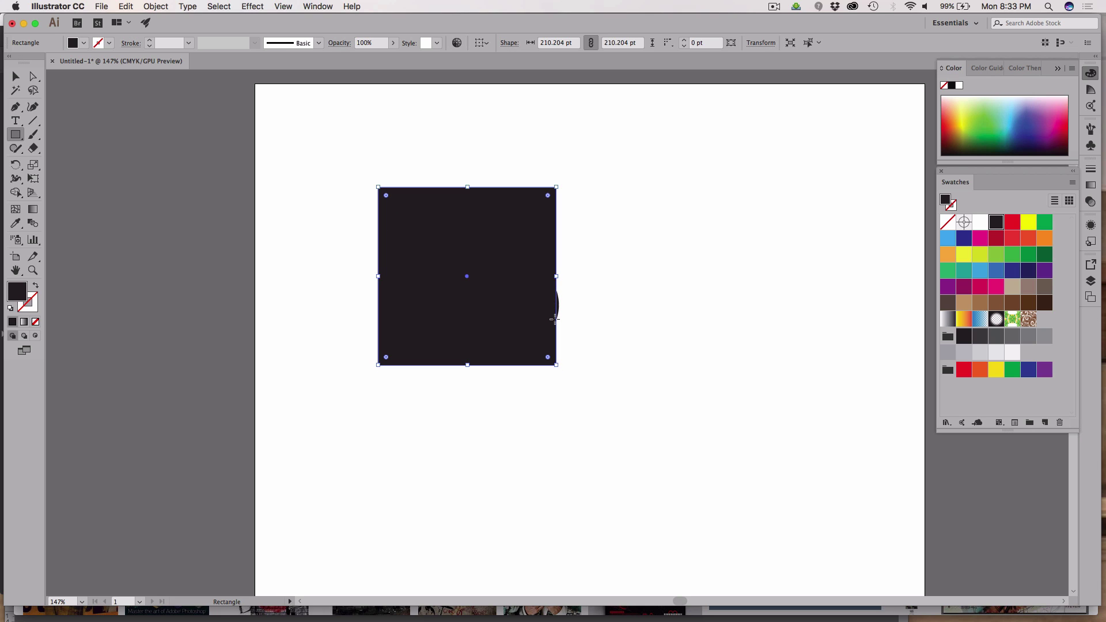
pyautogui.click(35, 286)
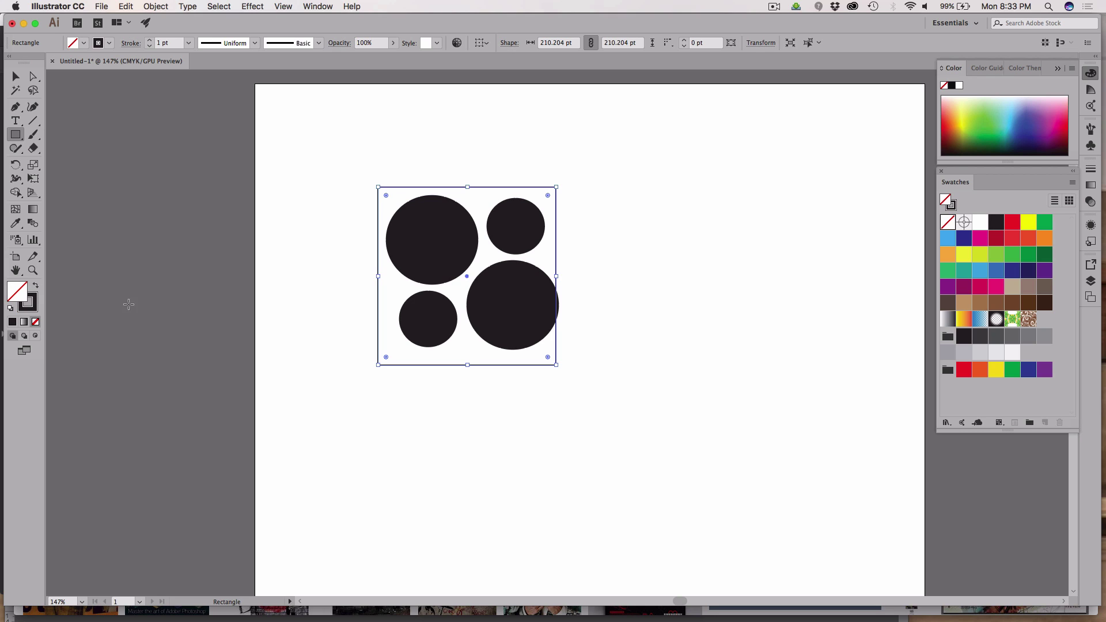
# Step: Nudge the square frame with the arrow keys to fit around the circles, then deselect
pyautogui.press('Right')
pyautogui.press('Right')
pyautogui.press('Right')
pyautogui.press('Right')
pyautogui.press('Right')
pyautogui.press('Right')
pyautogui.press('Right')
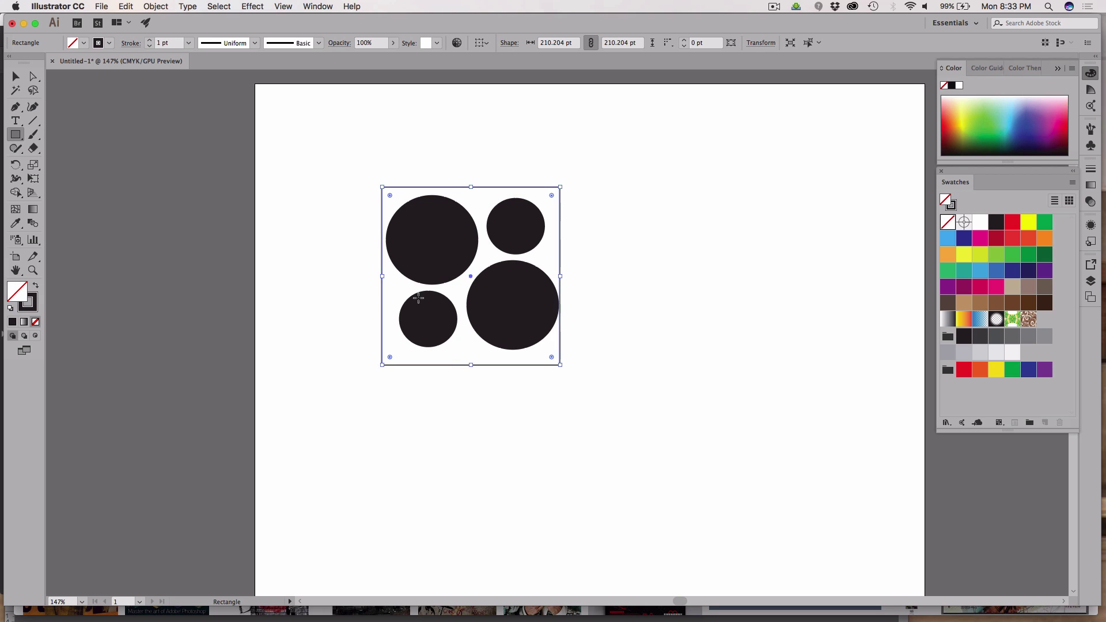
pyautogui.press('Right')
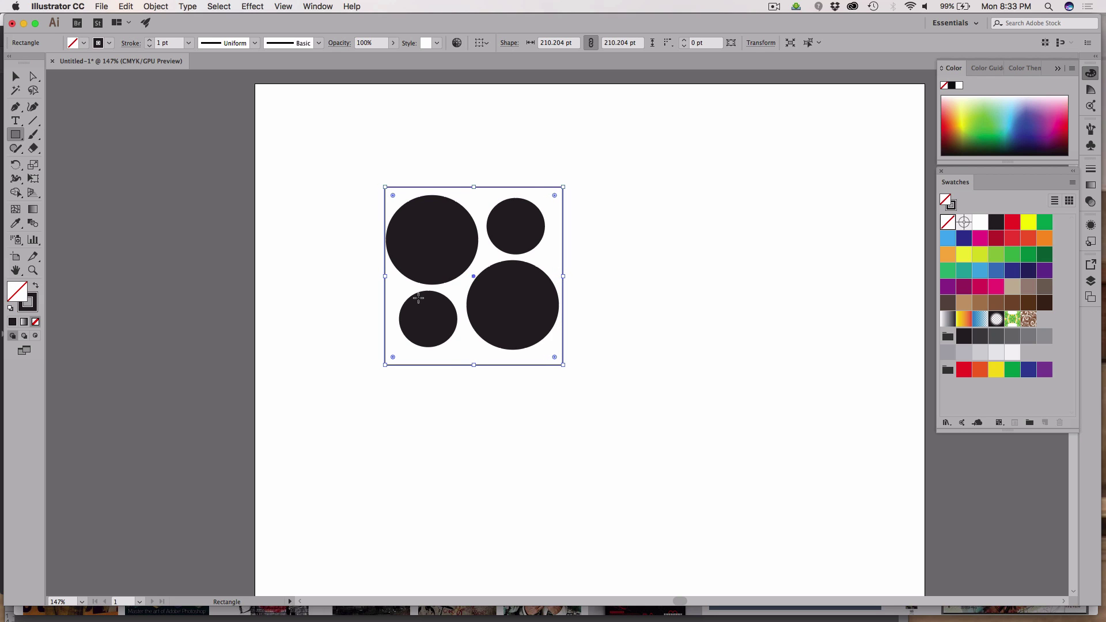
pyautogui.press('Up')
pyautogui.press('Up')
pyautogui.press('Up')
pyautogui.press('Up')
pyautogui.press('Up')
pyautogui.press('Up')
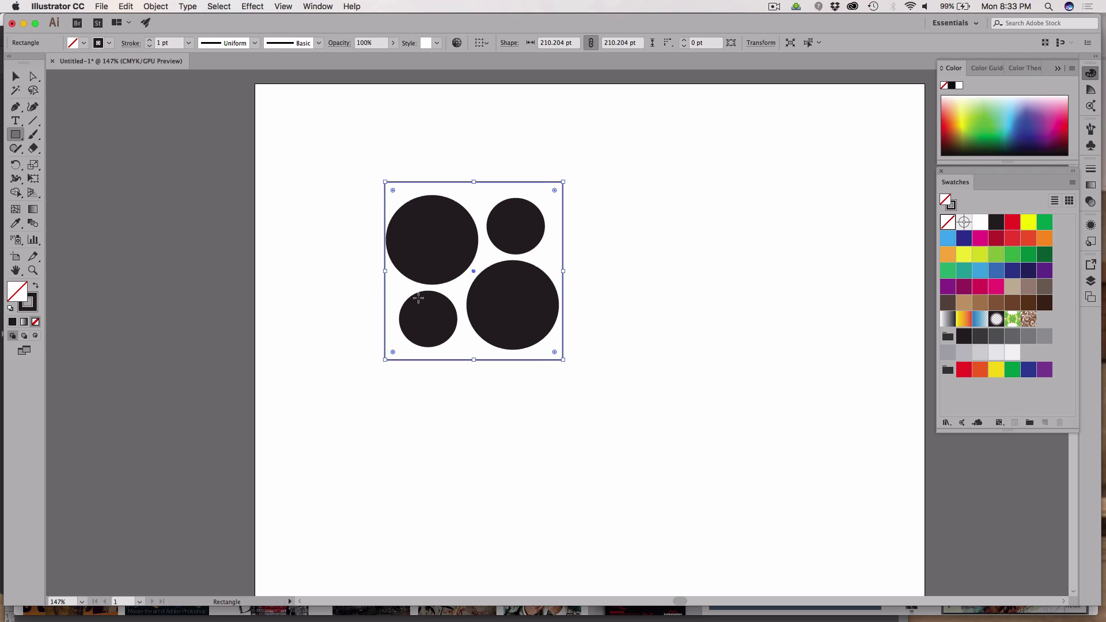
pyautogui.press('Up')
pyautogui.press('Up')
pyautogui.press('Up')
pyautogui.press('Up')
pyautogui.press('Left')
pyautogui.press('Left')
pyautogui.press('Left')
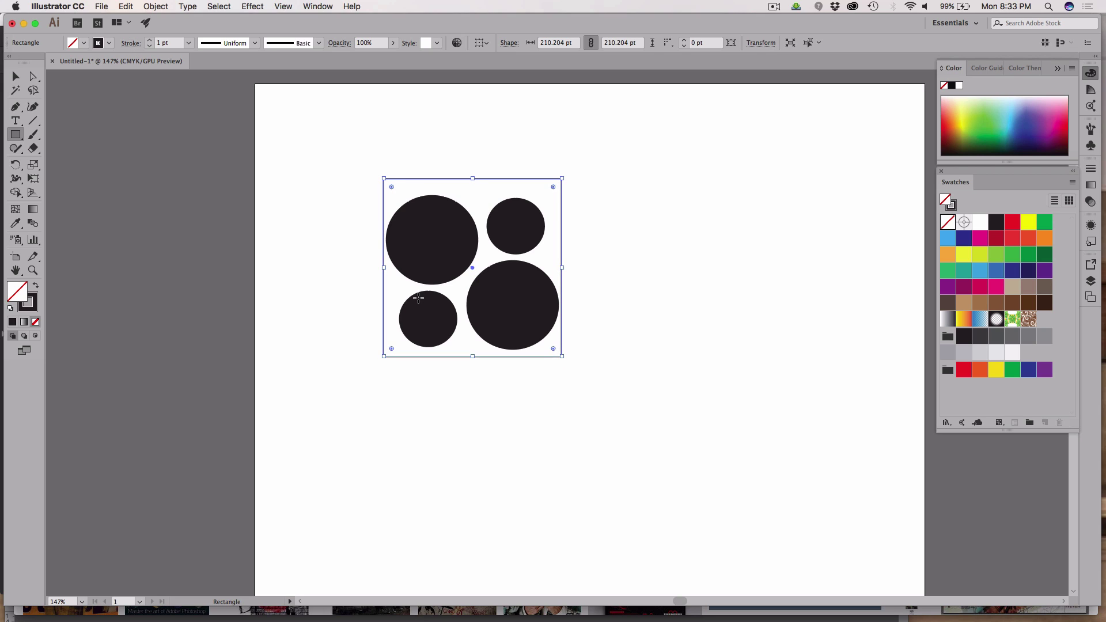
pyautogui.press('Right')
pyautogui.press('Right')
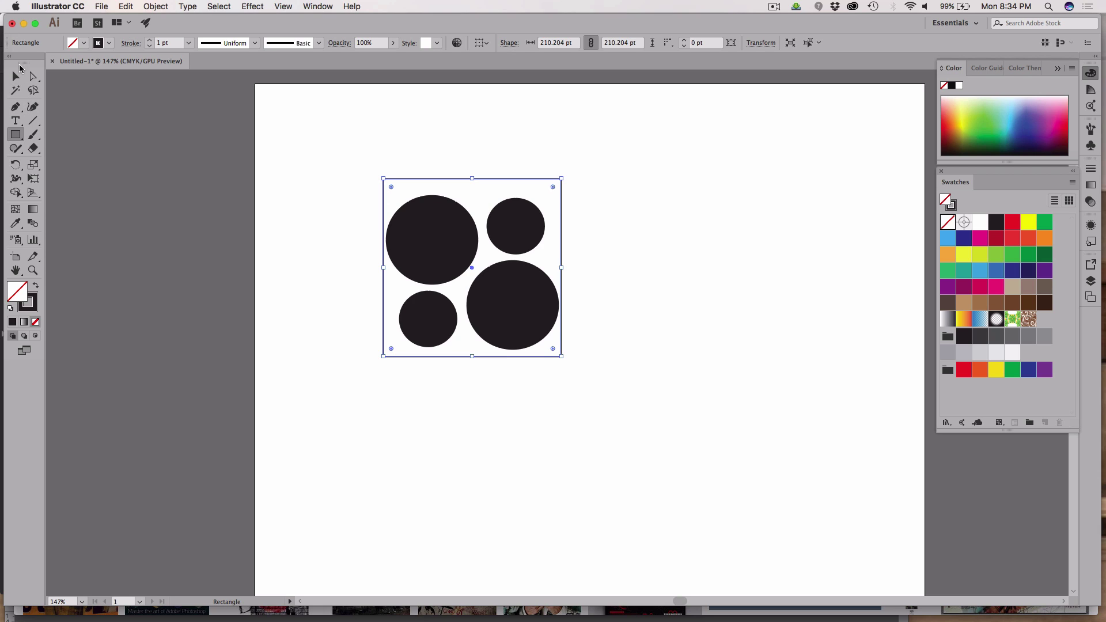
pyautogui.click(15, 77)
pyautogui.click(323, 281)
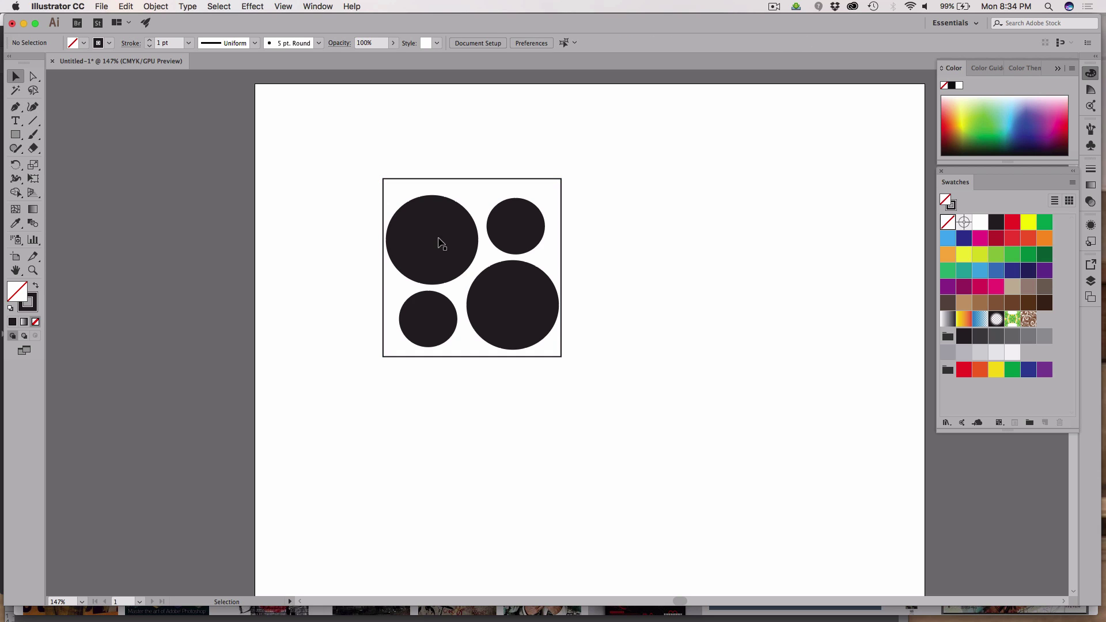
# Step: Shift the circles slightly to even out their spacing inside the frame
pyautogui.moveTo(439, 241)
pyautogui.mouseDown()
pyautogui.moveTo(441, 228)
pyautogui.moveTo(422, 236)
pyautogui.mouseUp()
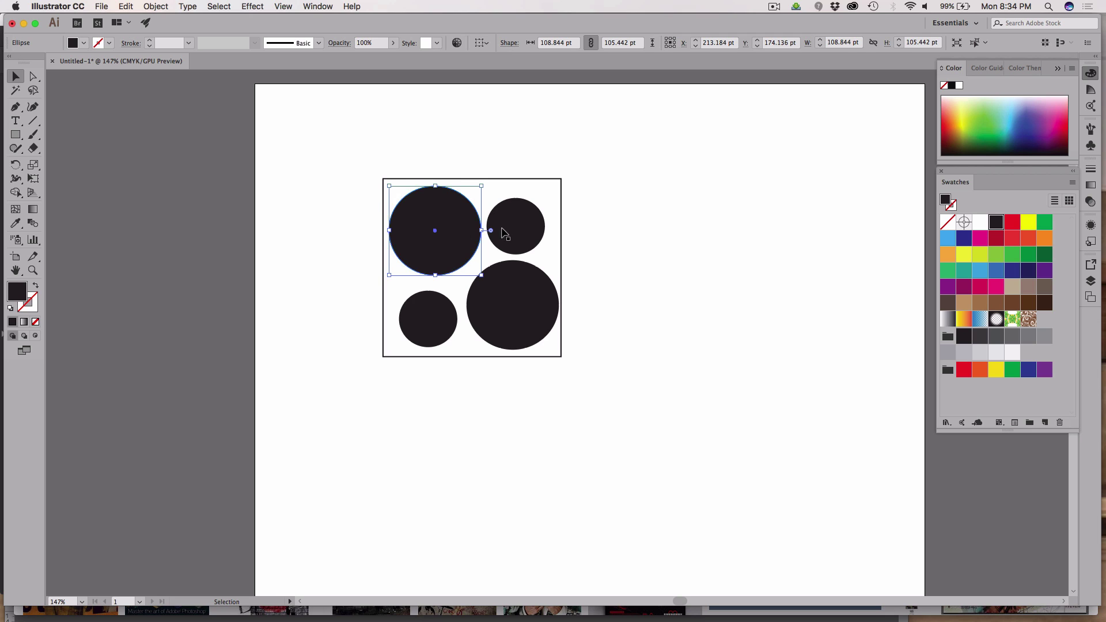
pyautogui.click(519, 290)
pyautogui.moveTo(424, 337); pyautogui.dragTo(420, 334)
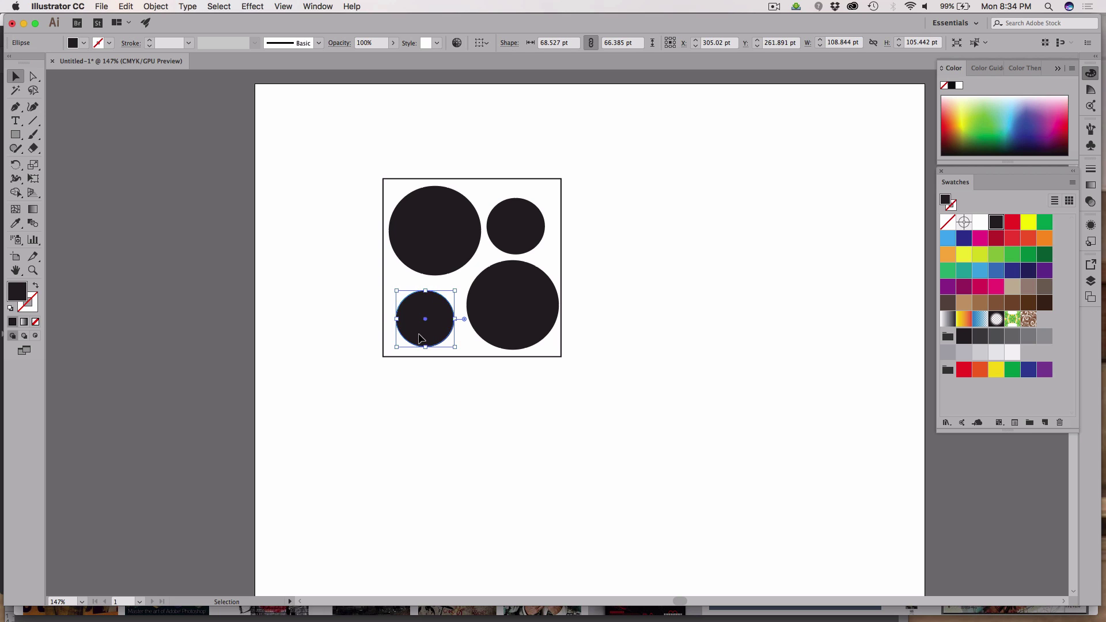
pyautogui.moveTo(514, 327); pyautogui.dragTo(514, 327)
pyautogui.click(593, 392)
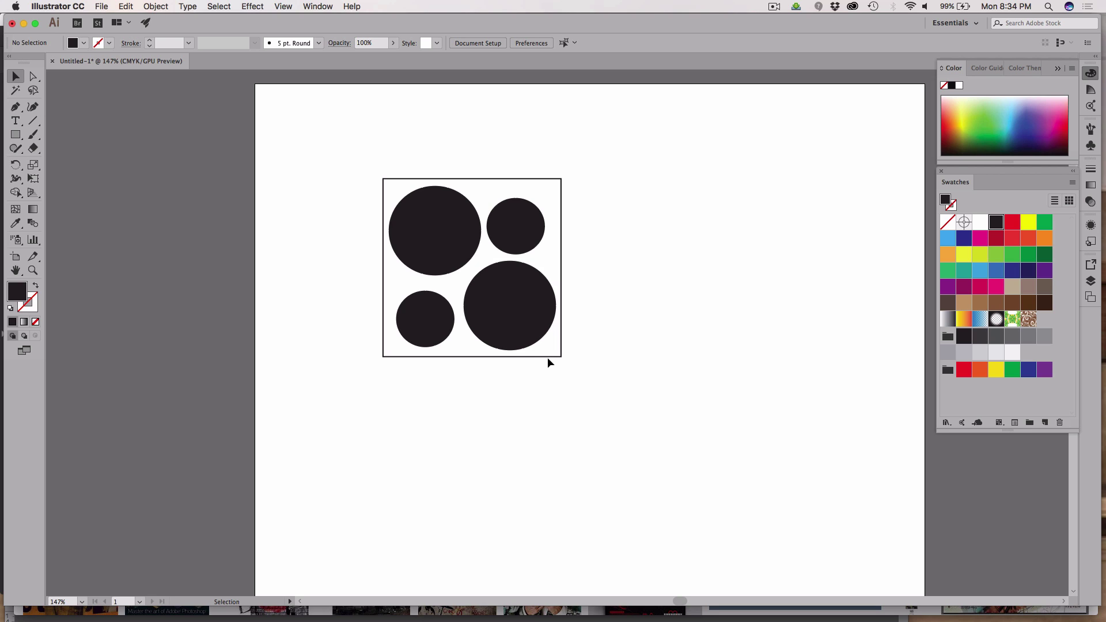
# Step: Move the square frame off the artboard to the left and select all four circles
pyautogui.click(519, 355)
pyautogui.moveTo(521, 355); pyautogui.dragTo(184, 370)
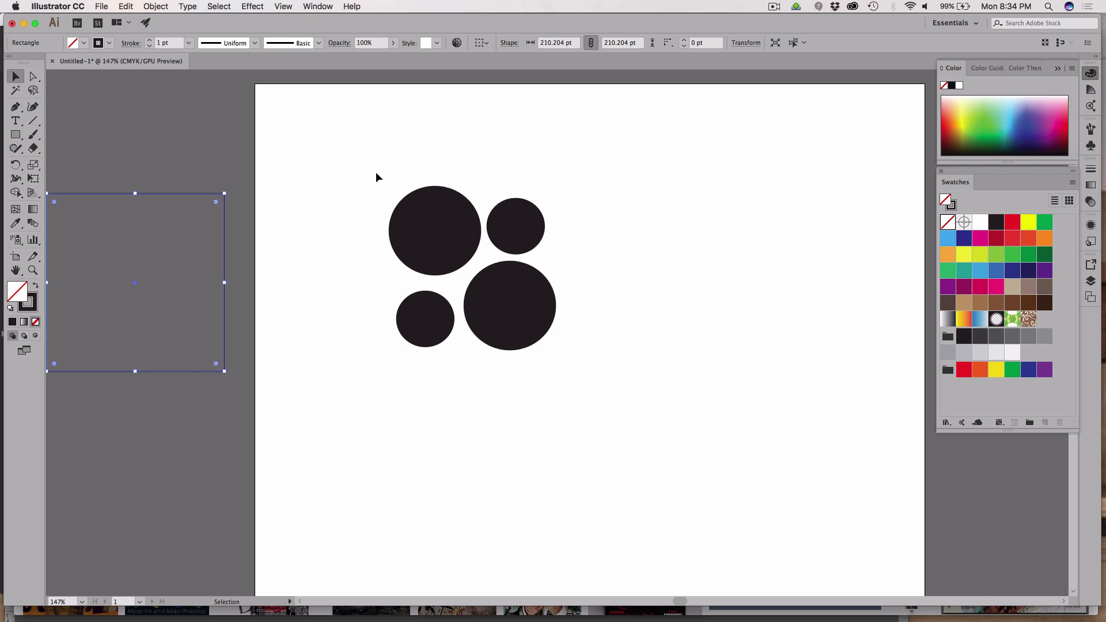
pyautogui.moveTo(376, 172); pyautogui.dragTo(633, 384)
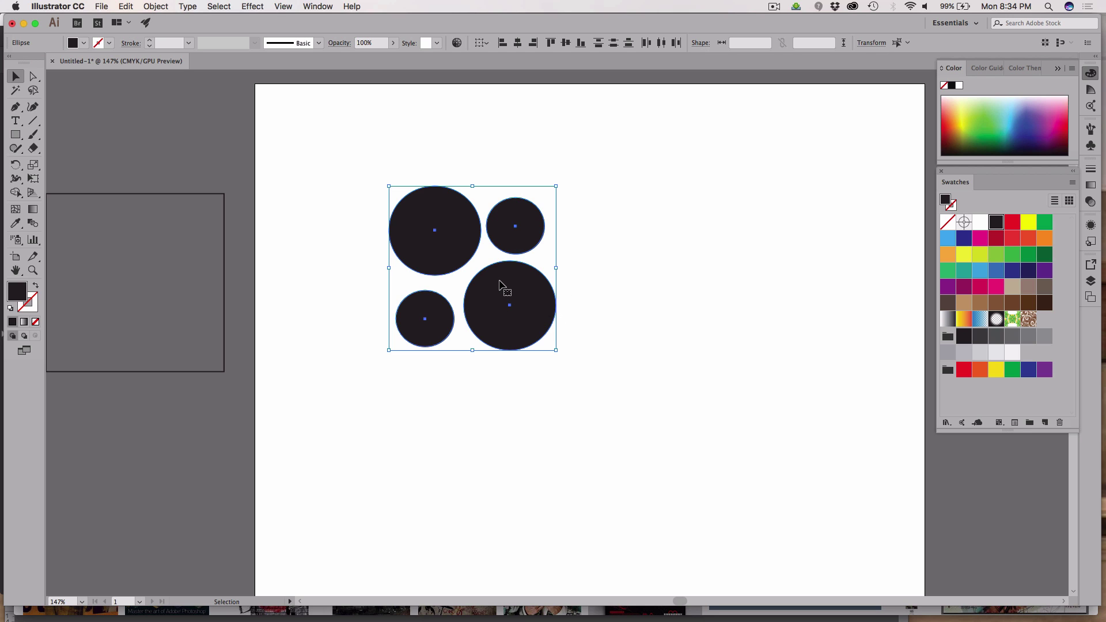
# Step: Drag the four circles into the Swatches panel to create 'New Pattern Swatch 1', then deselect
pyautogui.moveTo(503, 291); pyautogui.dragTo(986, 393)
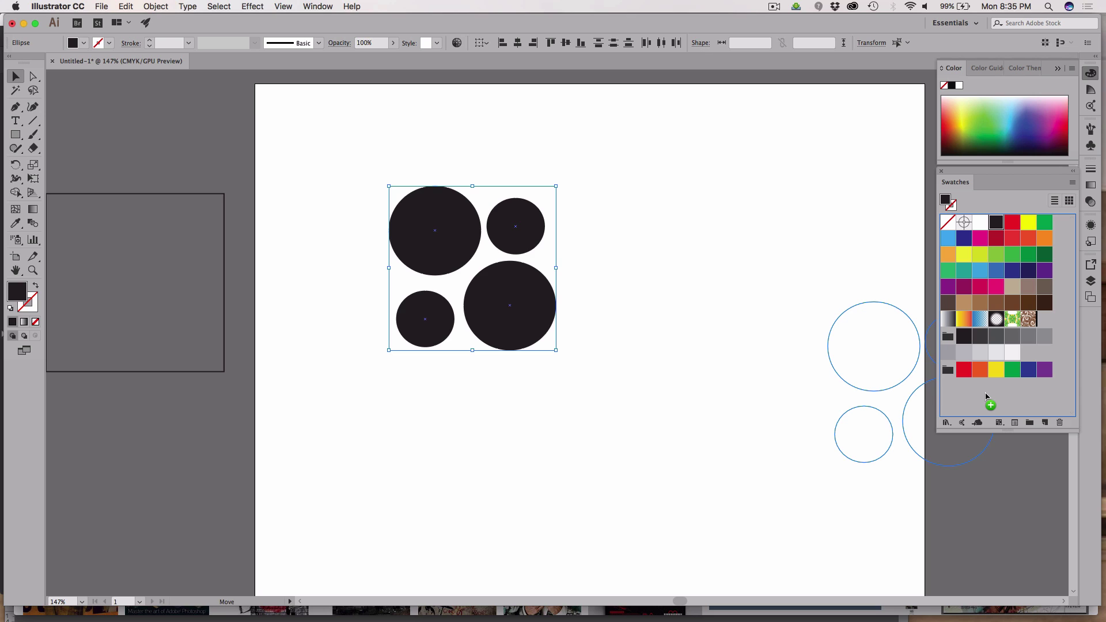
pyautogui.moveTo(986, 395); pyautogui.dragTo(986, 397)
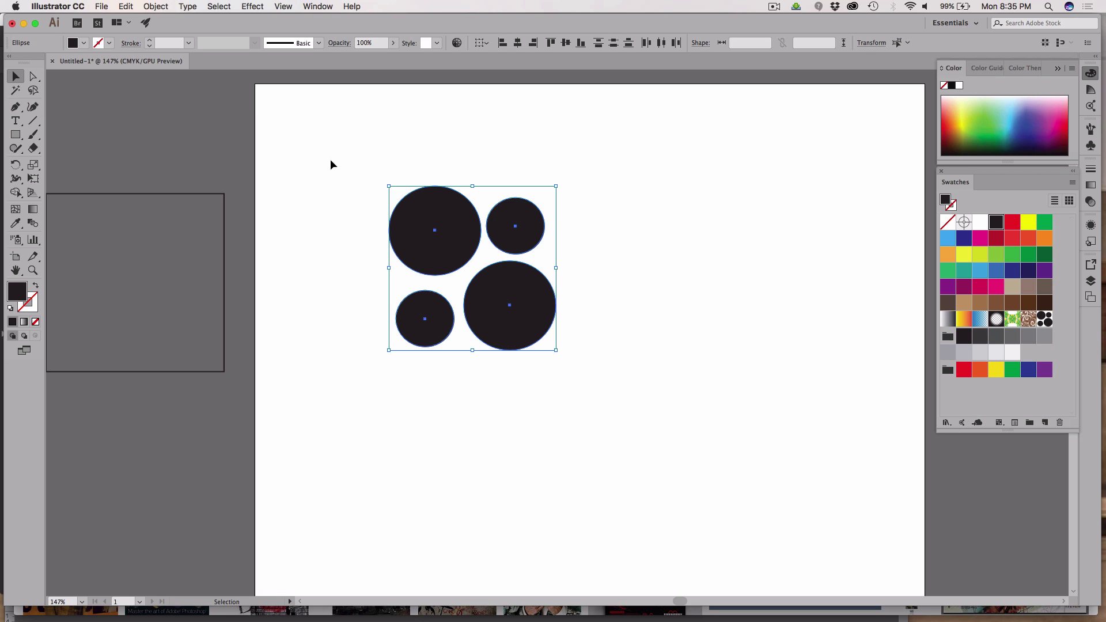
pyautogui.click(165, 121)
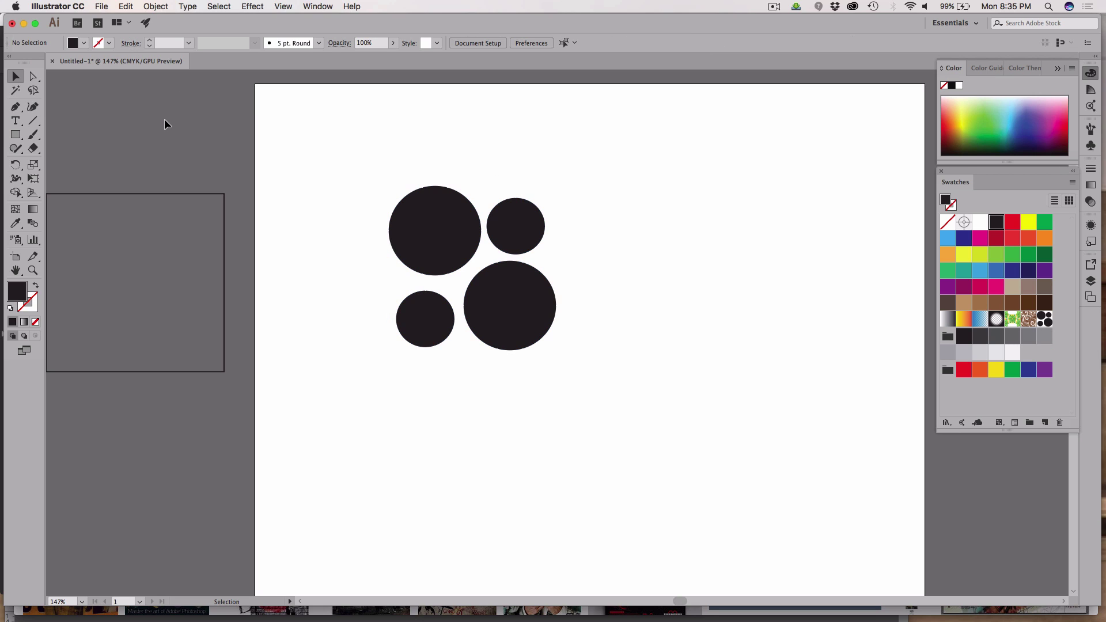
# Step: Draw a 97.279 × 457.143 pt rounded rectangle beside the circles, filled with the circle pattern
pyautogui.click(15, 136)
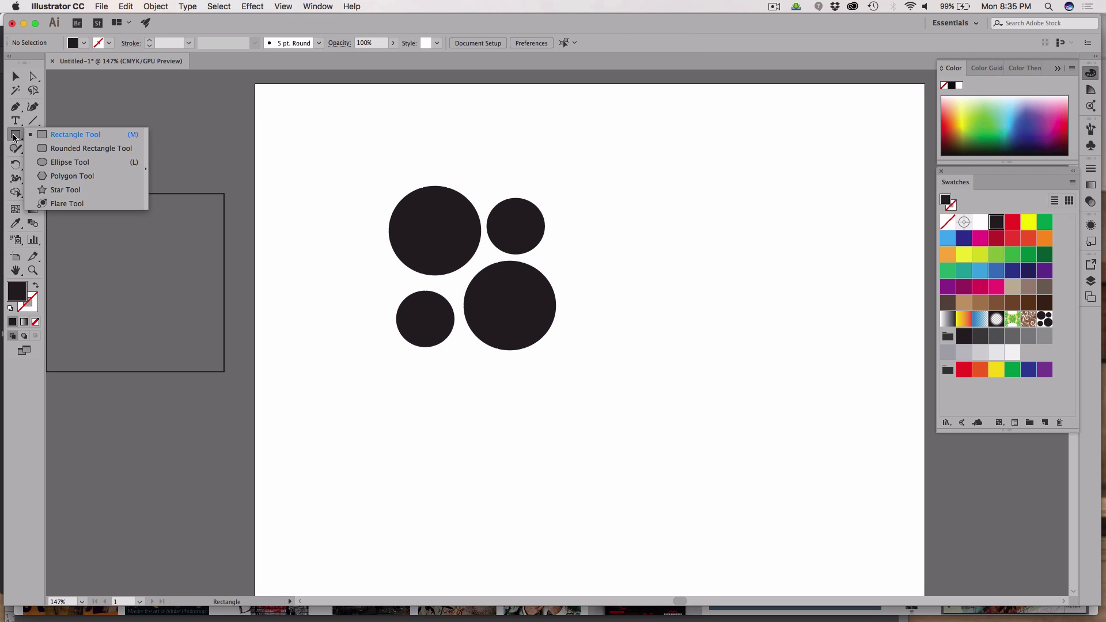
pyautogui.click(79, 148)
pyautogui.moveTo(625, 149); pyautogui.dragTo(707, 536)
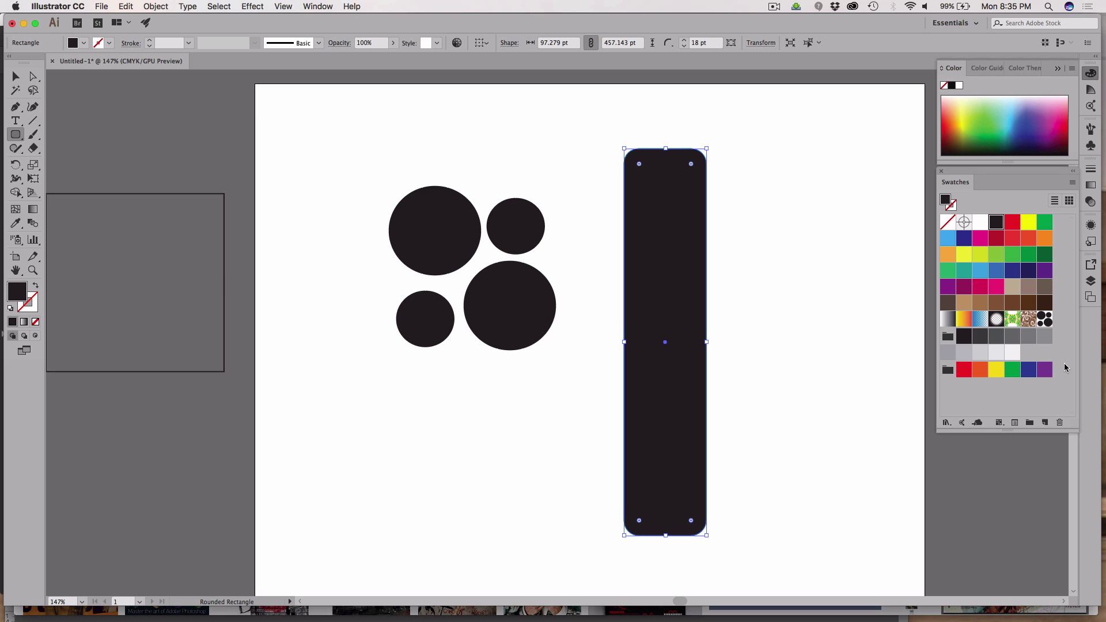
pyautogui.click(1046, 320)
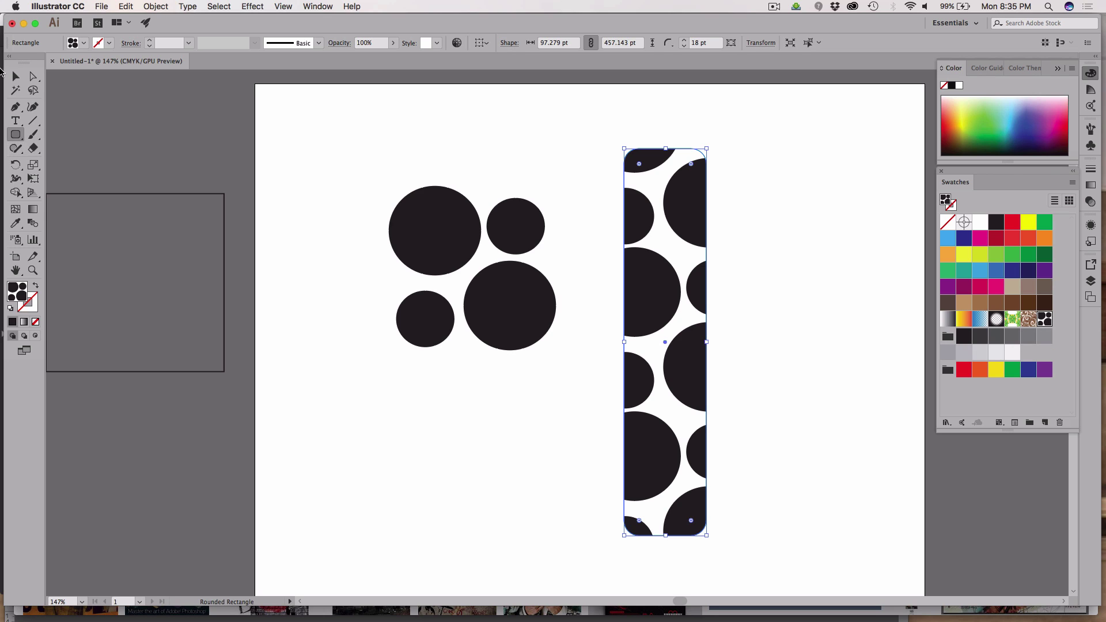
pyautogui.click(15, 108)
# Step: Draw a closed wavy Pen path below the circles that fills with the dot pattern
pyautogui.click(497, 377)
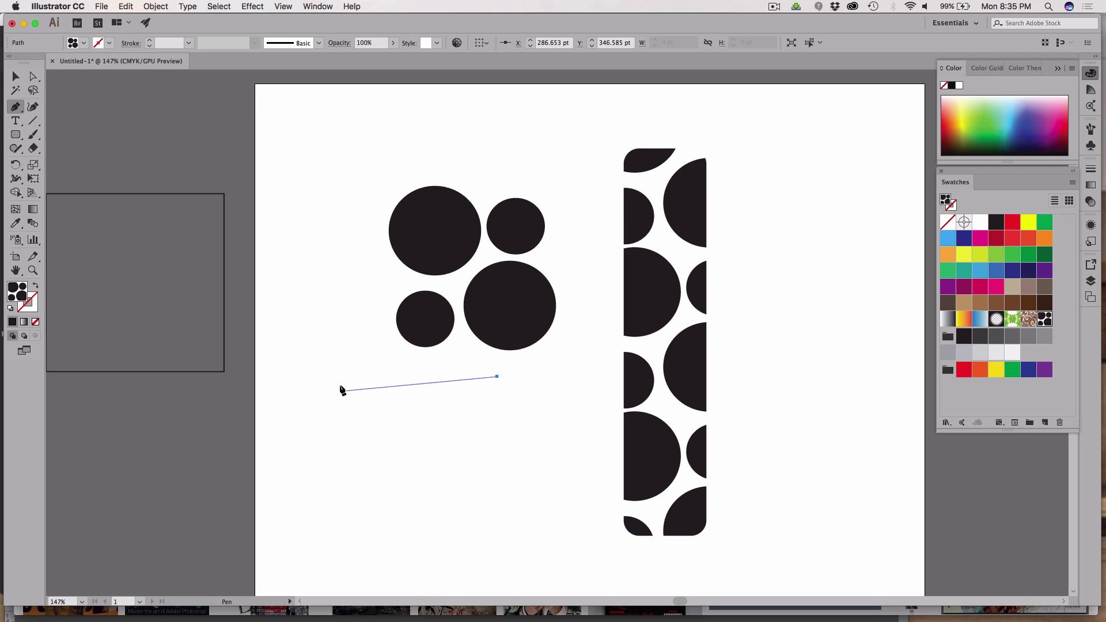
pyautogui.moveTo(319, 356); pyautogui.dragTo(309, 383)
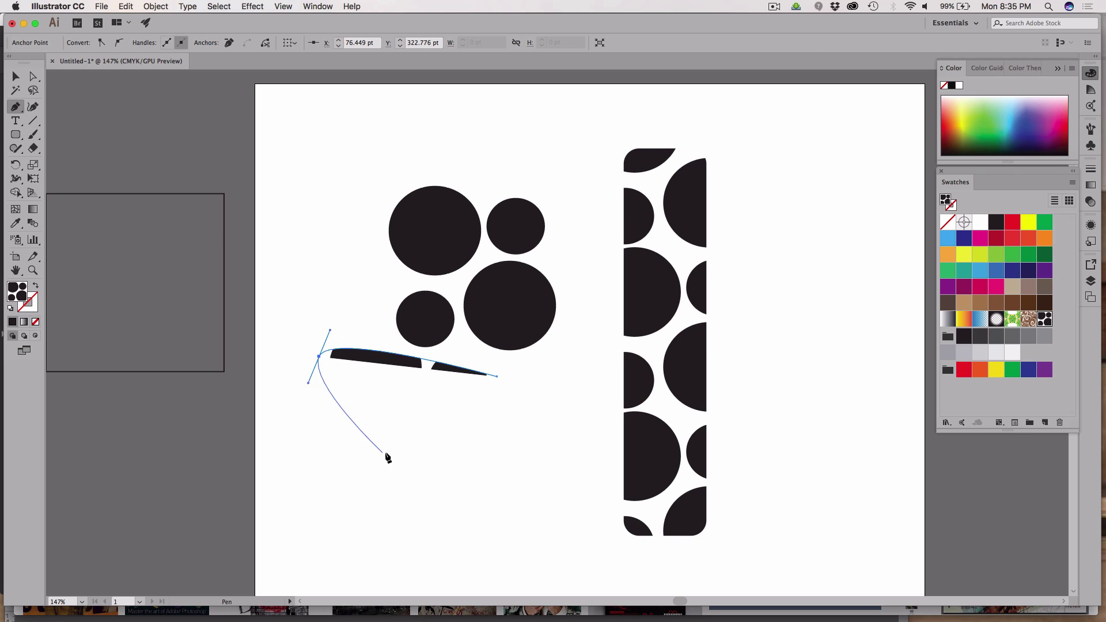
pyautogui.moveTo(420, 436); pyautogui.dragTo(419, 444)
pyautogui.moveTo(286, 442); pyautogui.dragTo(280, 471)
pyautogui.moveTo(283, 535); pyautogui.dragTo(291, 561)
pyautogui.moveTo(524, 563); pyautogui.dragTo(550, 554)
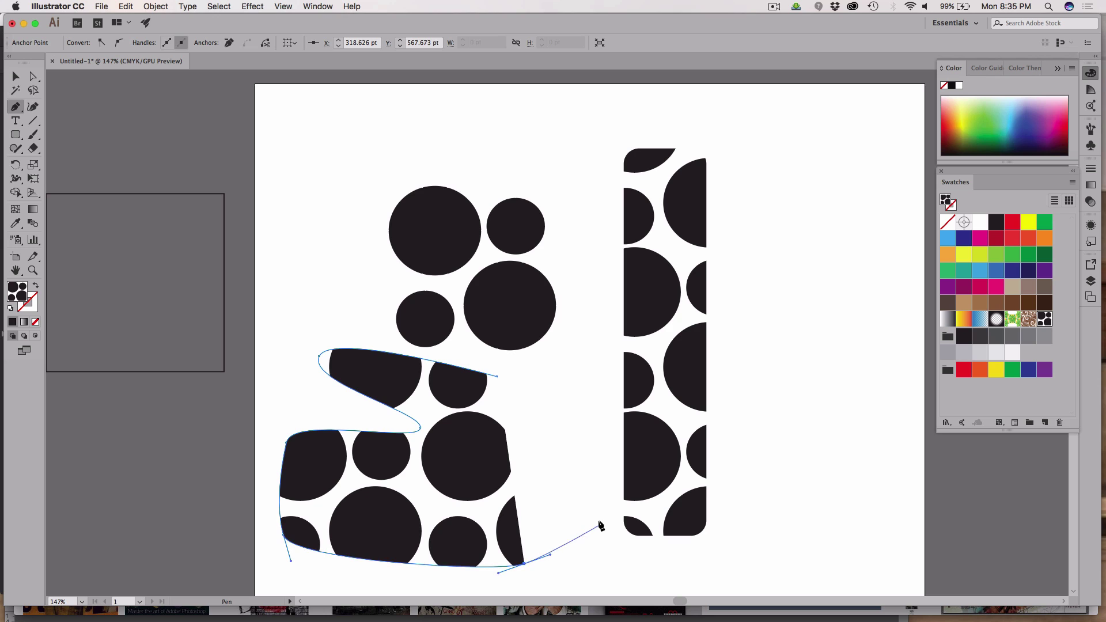
pyautogui.moveTo(599, 521); pyautogui.dragTo(599, 491)
pyautogui.moveTo(480, 522); pyautogui.dragTo(455, 507)
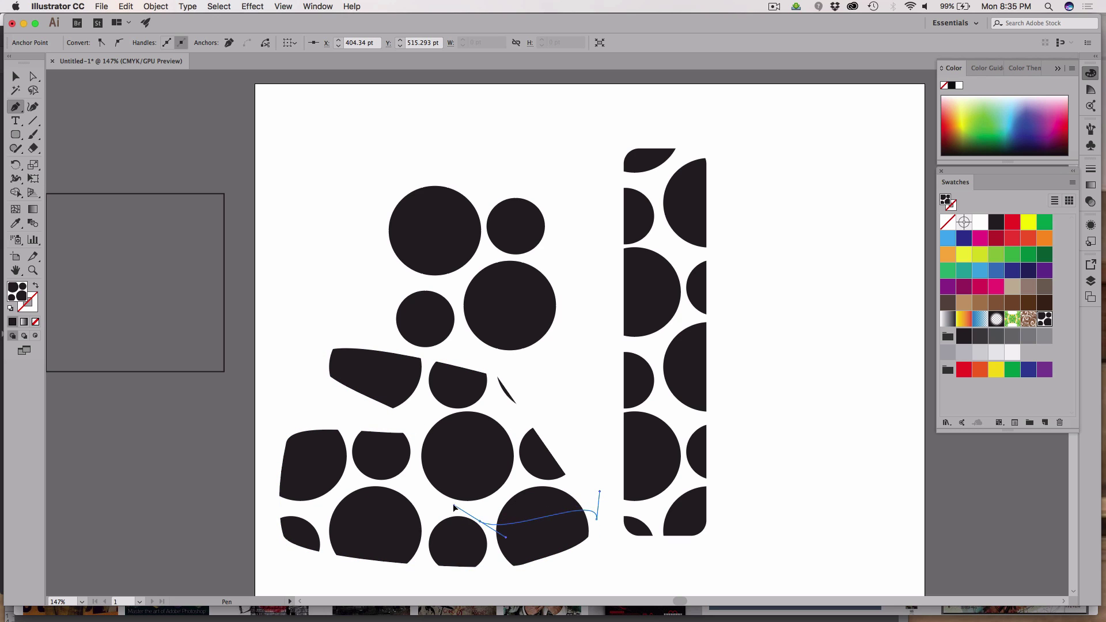
pyautogui.moveTo(448, 447); pyautogui.dragTo(489, 447)
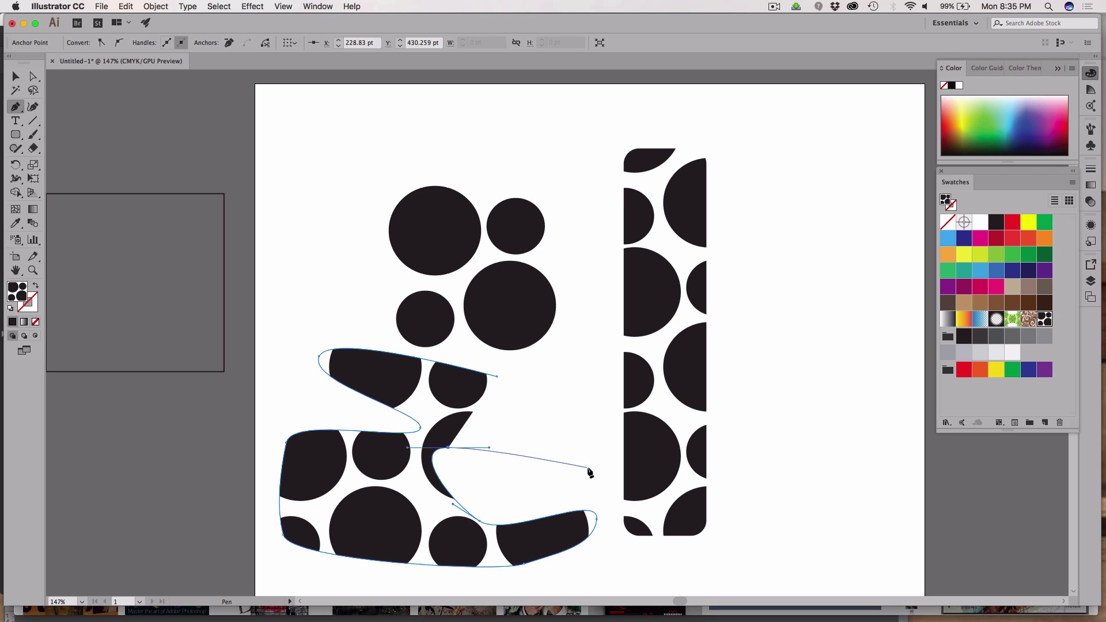
pyautogui.moveTo(588, 467); pyautogui.dragTo(609, 468)
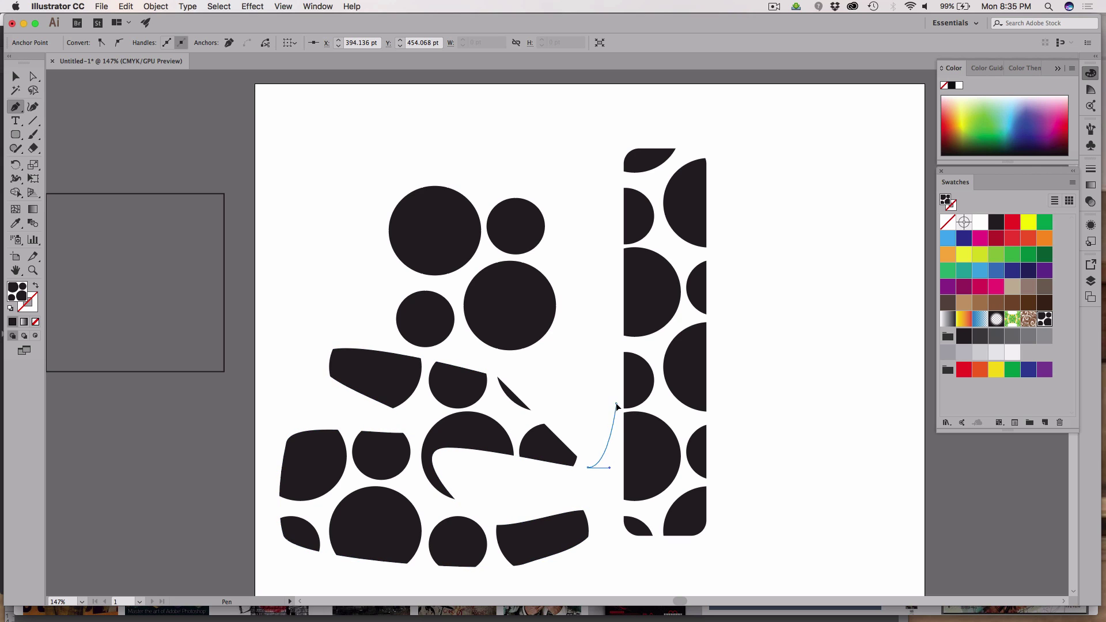
pyautogui.click(614, 377)
pyautogui.moveTo(611, 350); pyautogui.dragTo(610, 340)
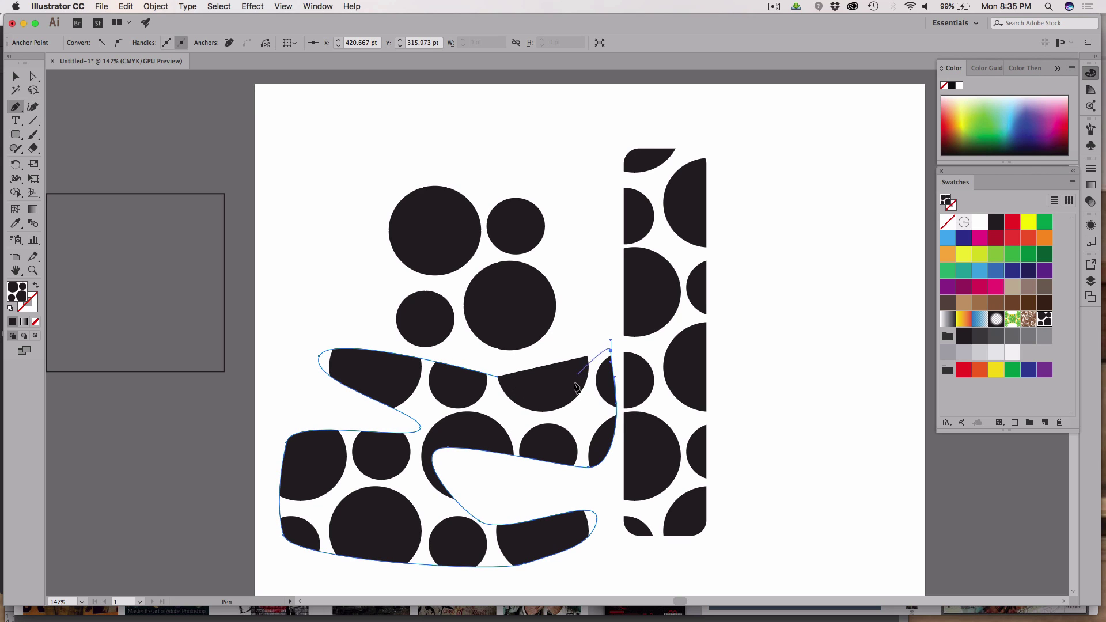
pyautogui.moveTo(570, 398); pyautogui.dragTo(495, 407)
pyautogui.moveTo(540, 370); pyautogui.dragTo(428, 371)
# Step: Nudge the 398.236 × 258.138 pt dot-filled shape into place and deselect it
pyautogui.click(16, 77)
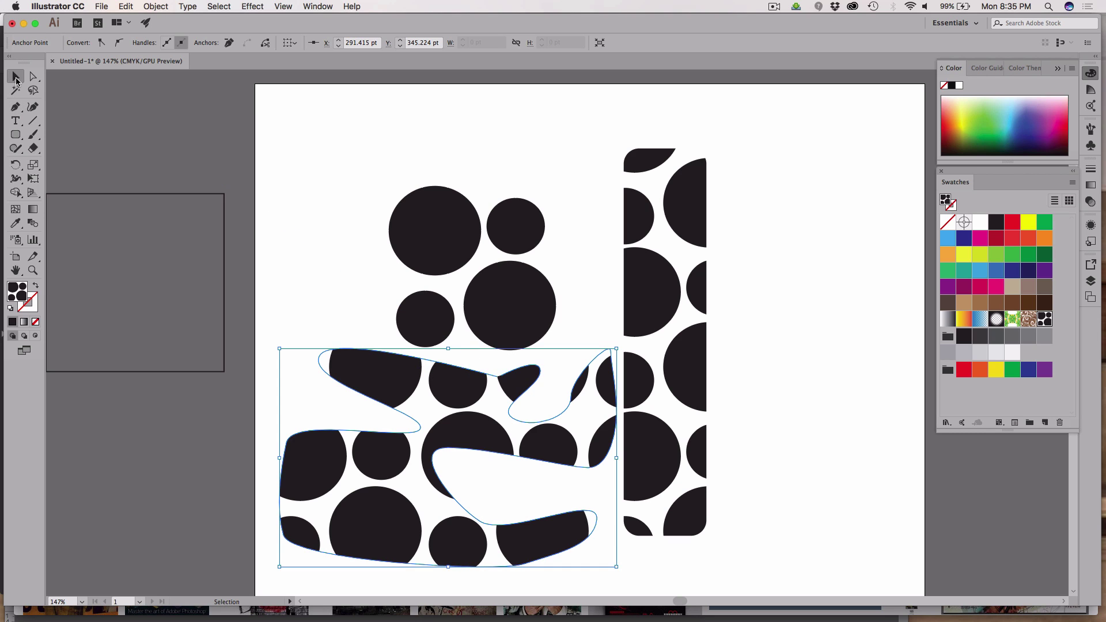
pyautogui.moveTo(465, 419)
pyautogui.mouseDown()
pyautogui.moveTo(478, 418)
pyautogui.moveTo(445, 413)
pyautogui.mouseUp()
pyautogui.moveTo(445, 415)
pyautogui.mouseDown()
pyautogui.moveTo(445, 434)
pyautogui.moveTo(457, 415)
pyautogui.mouseUp()
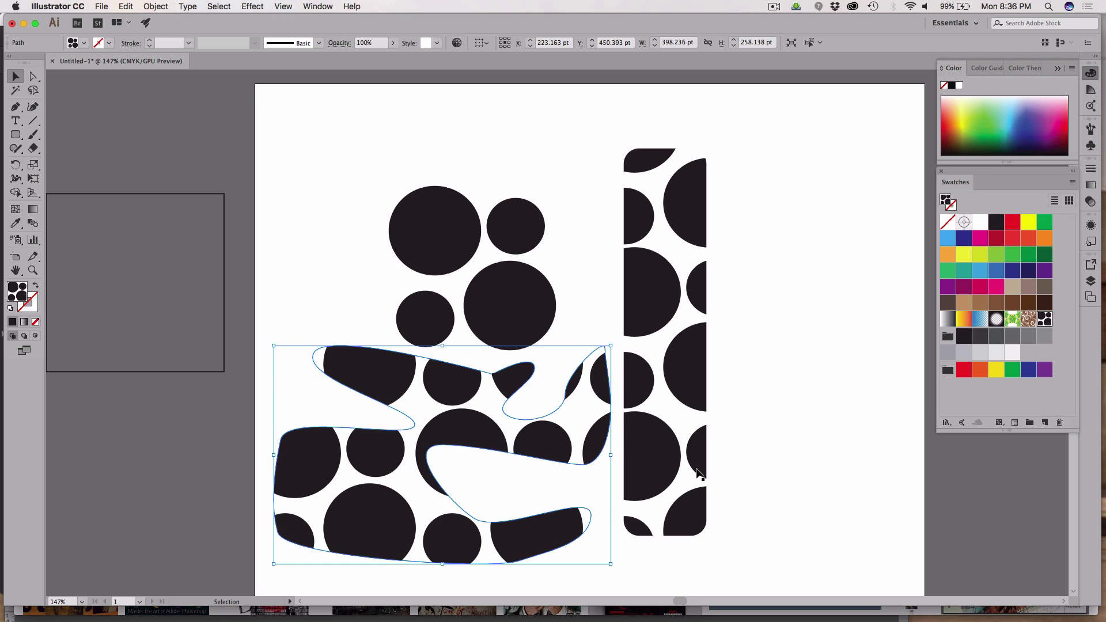
pyautogui.click(752, 490)
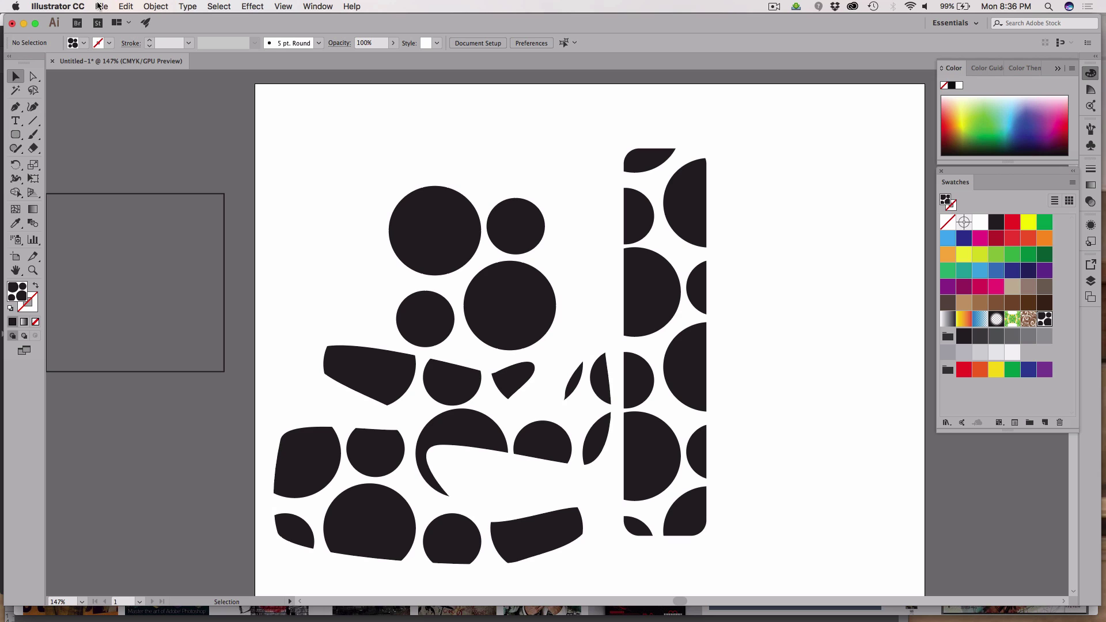
# Step: Uncheck Transform Pattern Tiles in General preferences and confirm with OK
pyautogui.click(128, 7)
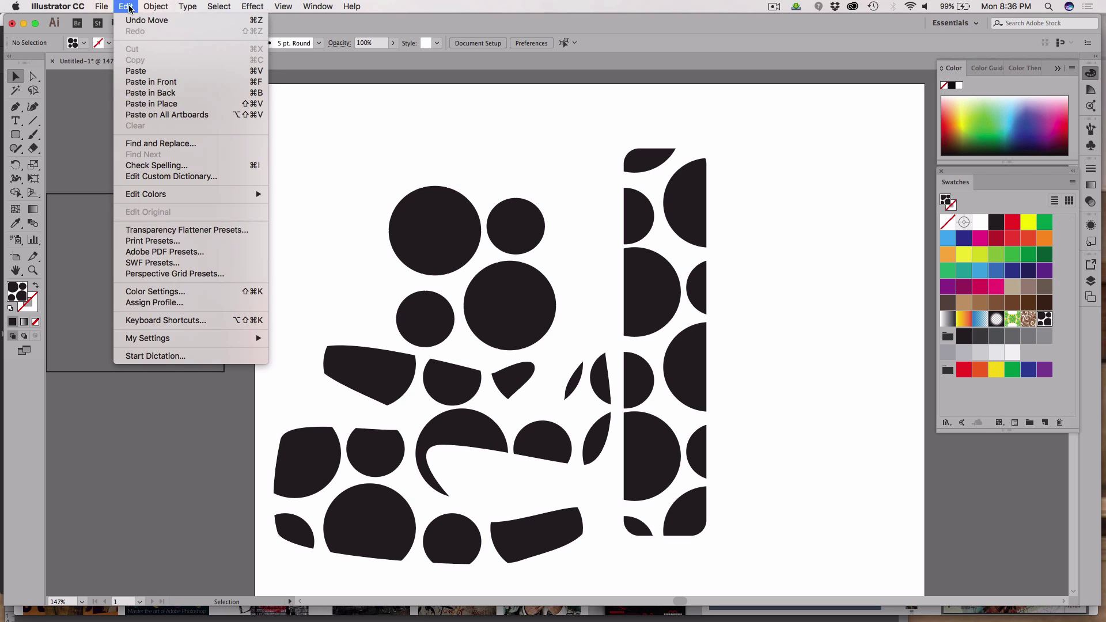
pyautogui.moveTo(71, 5)
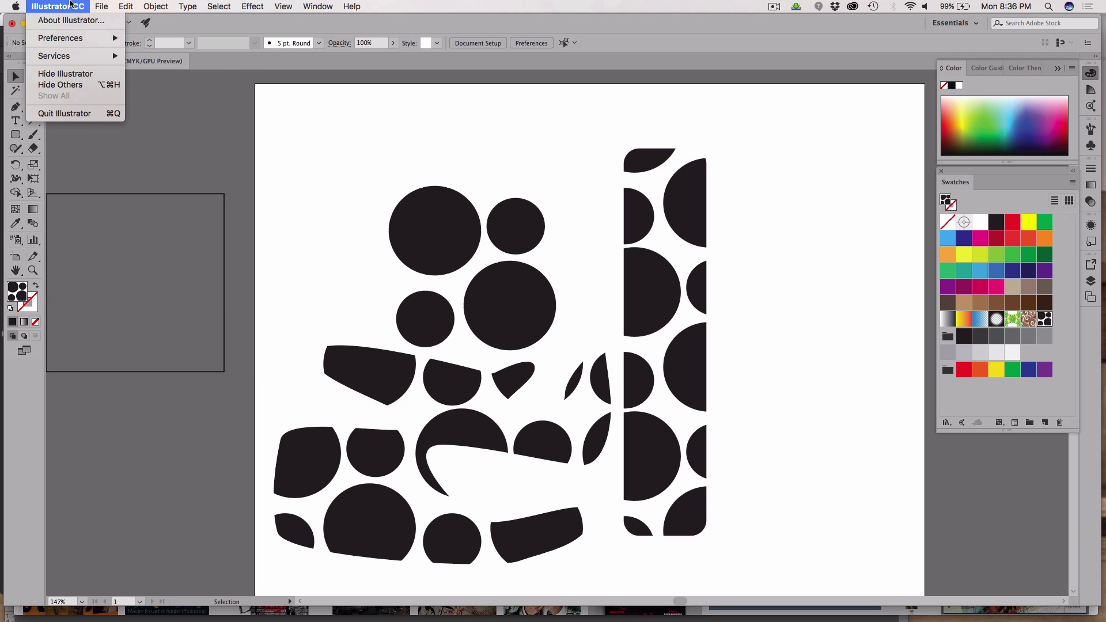
pyautogui.moveTo(69, 38)
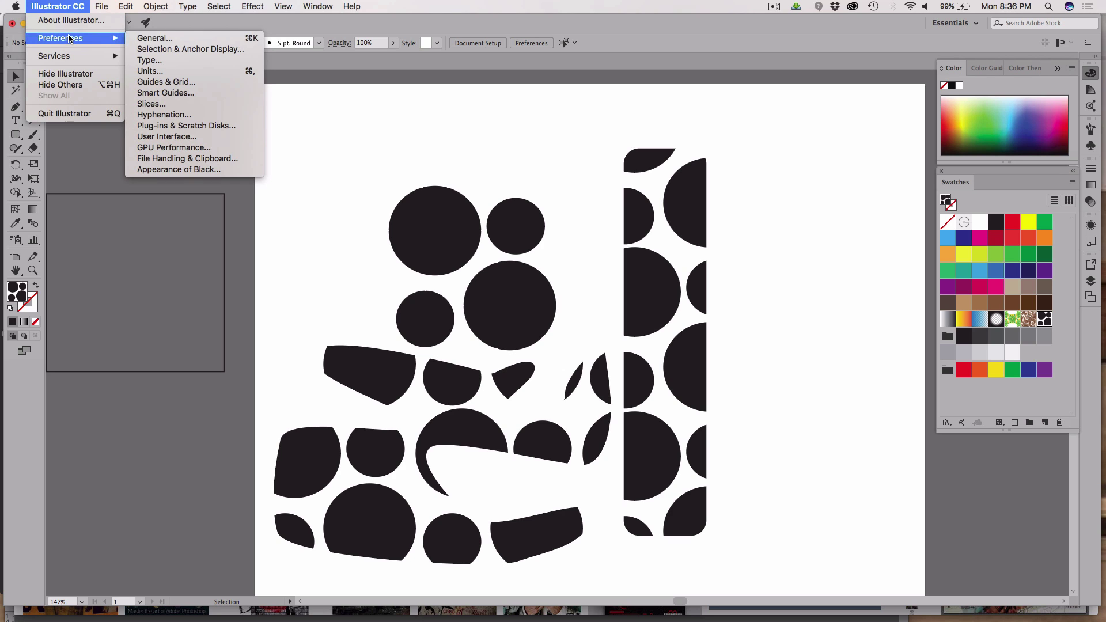
pyautogui.click(182, 43)
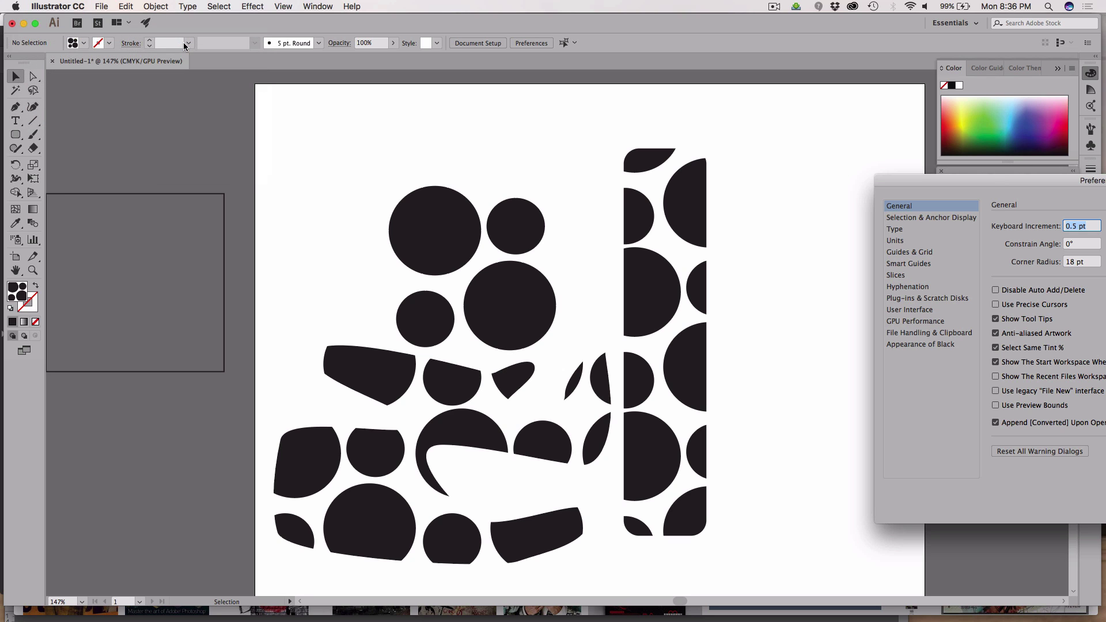
pyautogui.moveTo(995, 178); pyautogui.dragTo(590, 154)
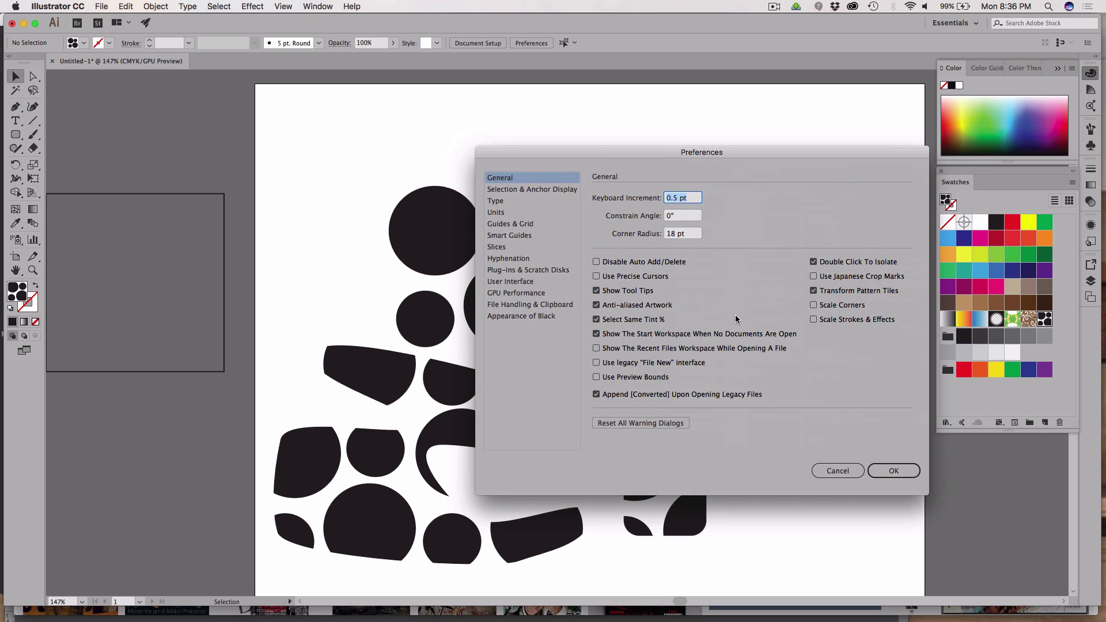
pyautogui.click(814, 291)
pyautogui.click(891, 473)
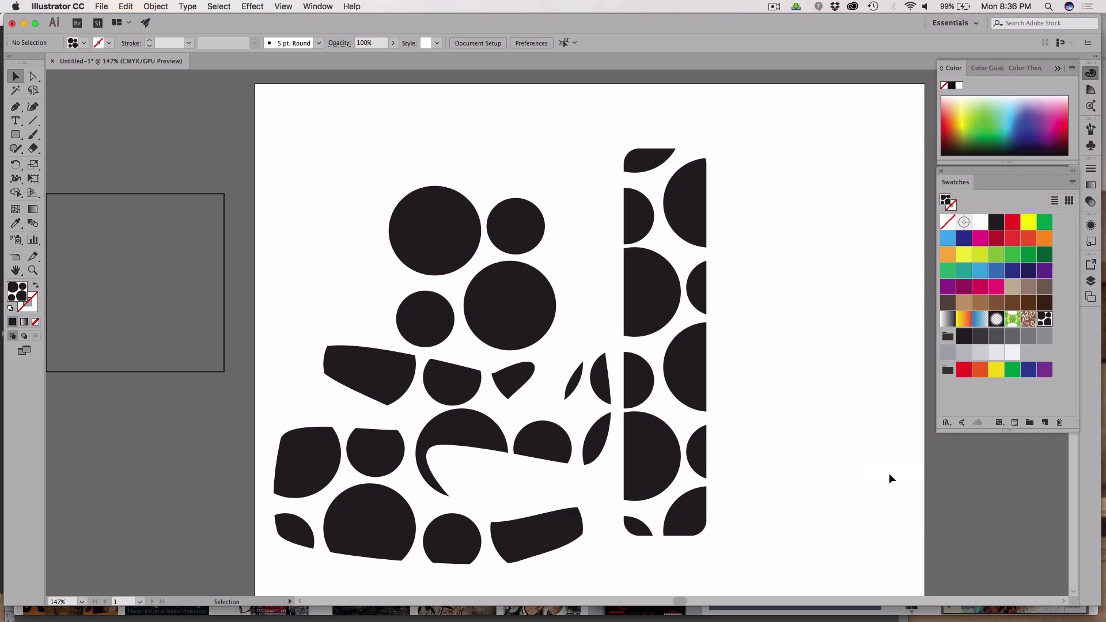
# Step: Delete the wavy dot-filled shape and drag the dotted rounded rectangle to the right
pyautogui.click(439, 443)
pyautogui.press('Delete')
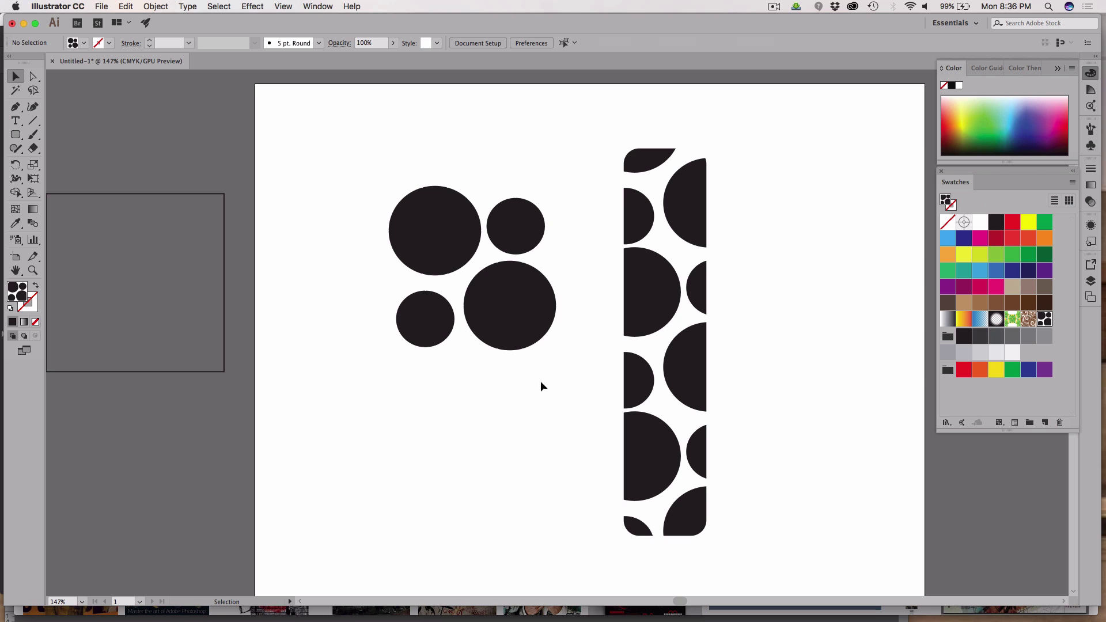
pyautogui.click(661, 251)
pyautogui.moveTo(661, 251); pyautogui.dragTo(860, 246)
# Step: Start an angular Pen path left of the dotted rectangle, placing corners down its left side
pyautogui.click(799, 302)
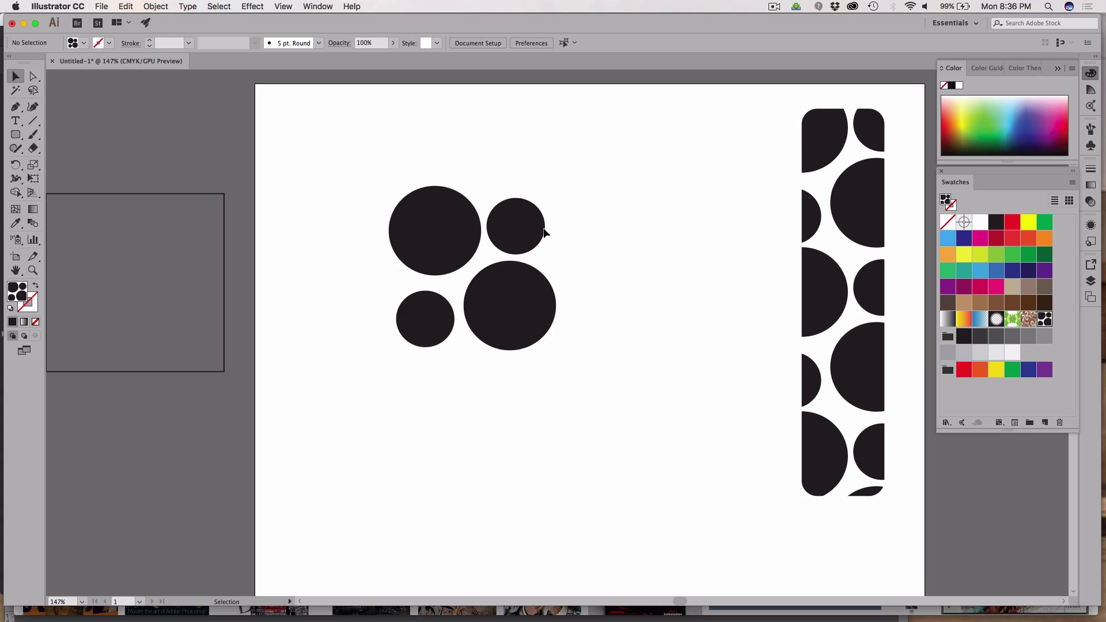
pyautogui.click(16, 107)
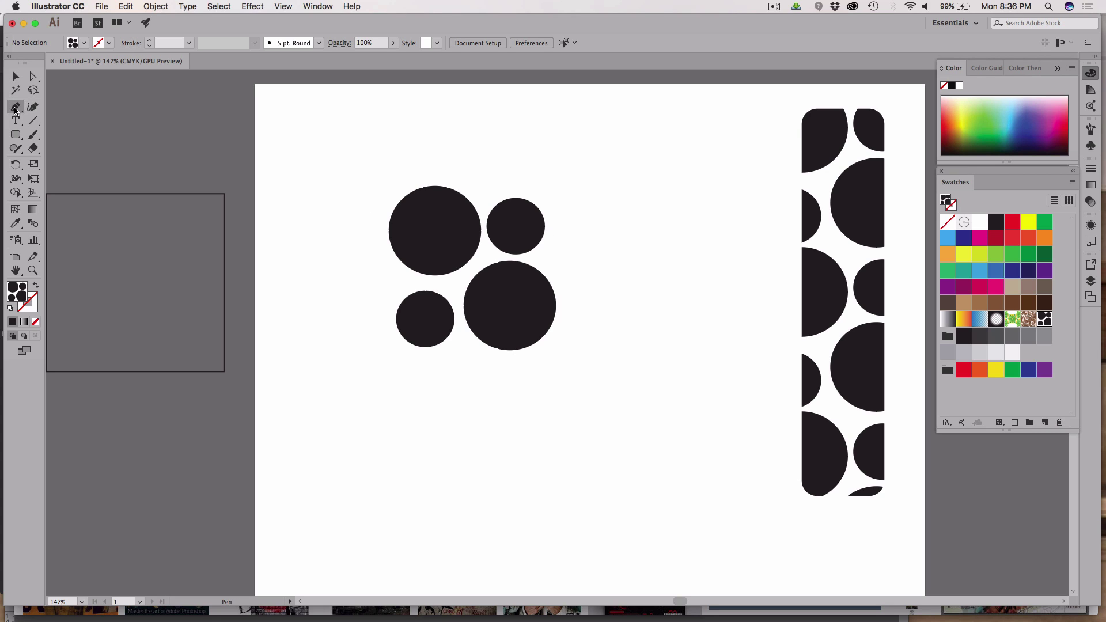
pyautogui.click(760, 234)
pyautogui.click(695, 229)
pyautogui.click(674, 323)
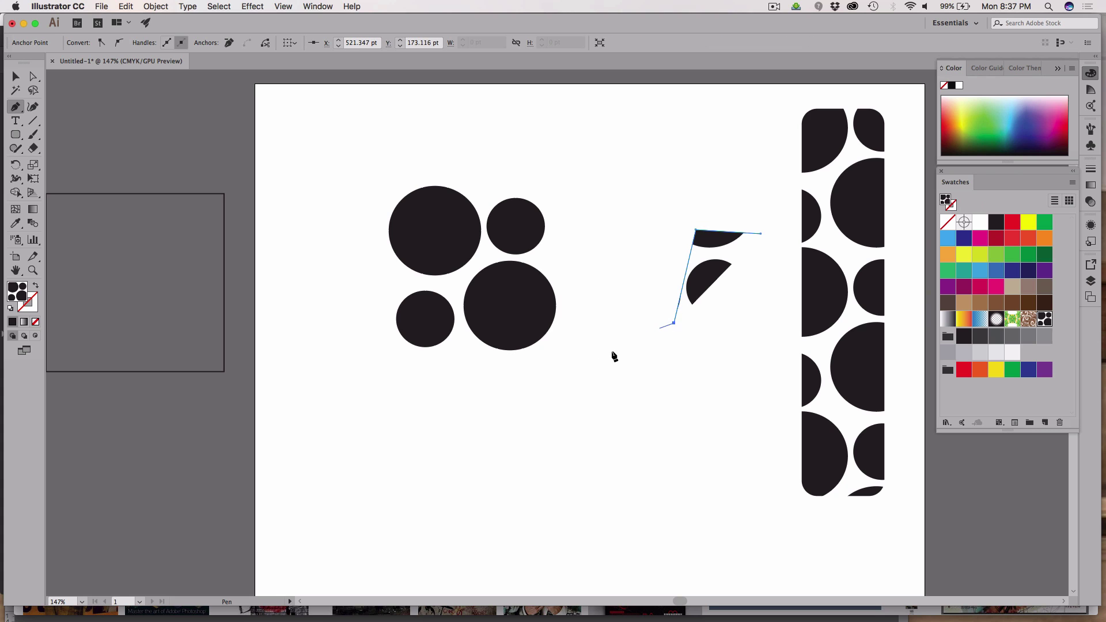
pyautogui.click(590, 357)
pyautogui.click(562, 487)
# Step: Add the right-side and notch corners and close the path into a dot-filled zigzag shape
pyautogui.click(717, 498)
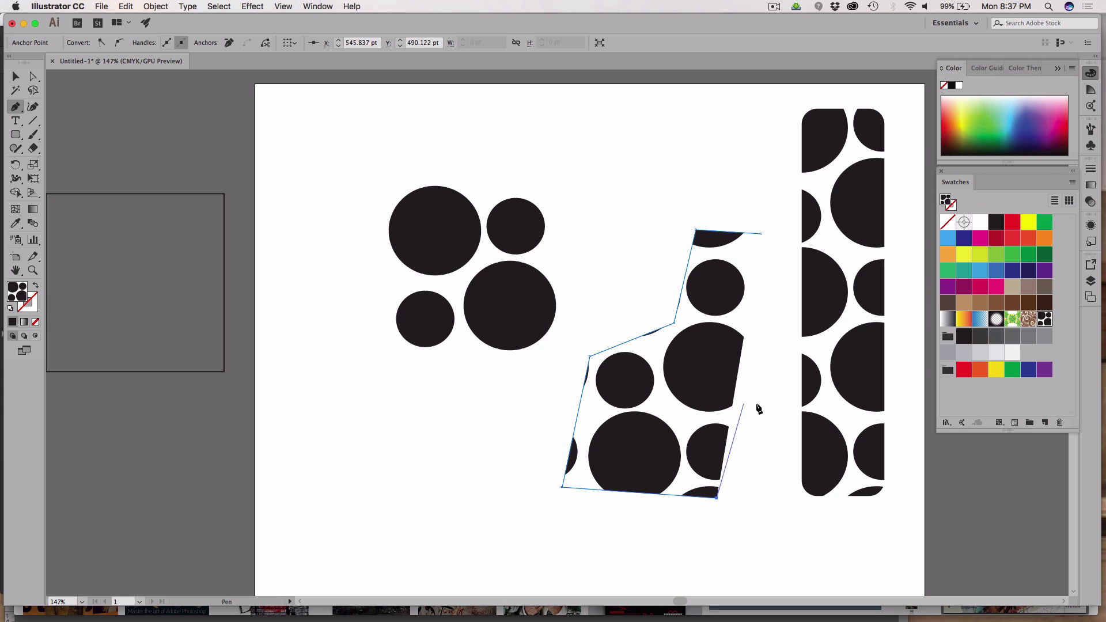
pyautogui.click(772, 414)
pyautogui.click(660, 404)
pyautogui.click(729, 313)
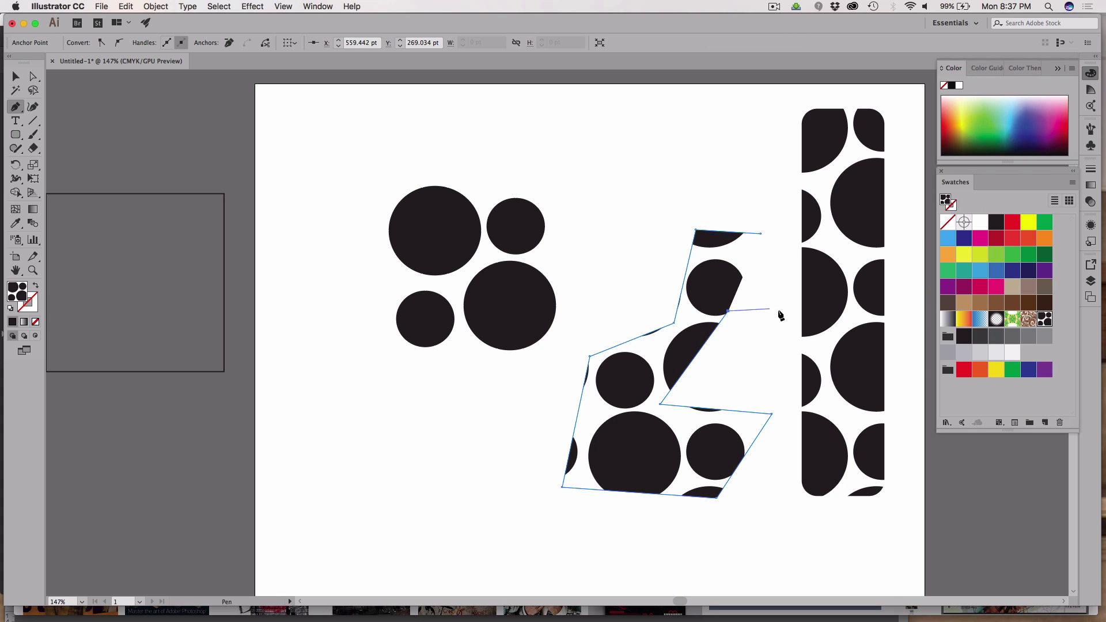
pyautogui.click(793, 341)
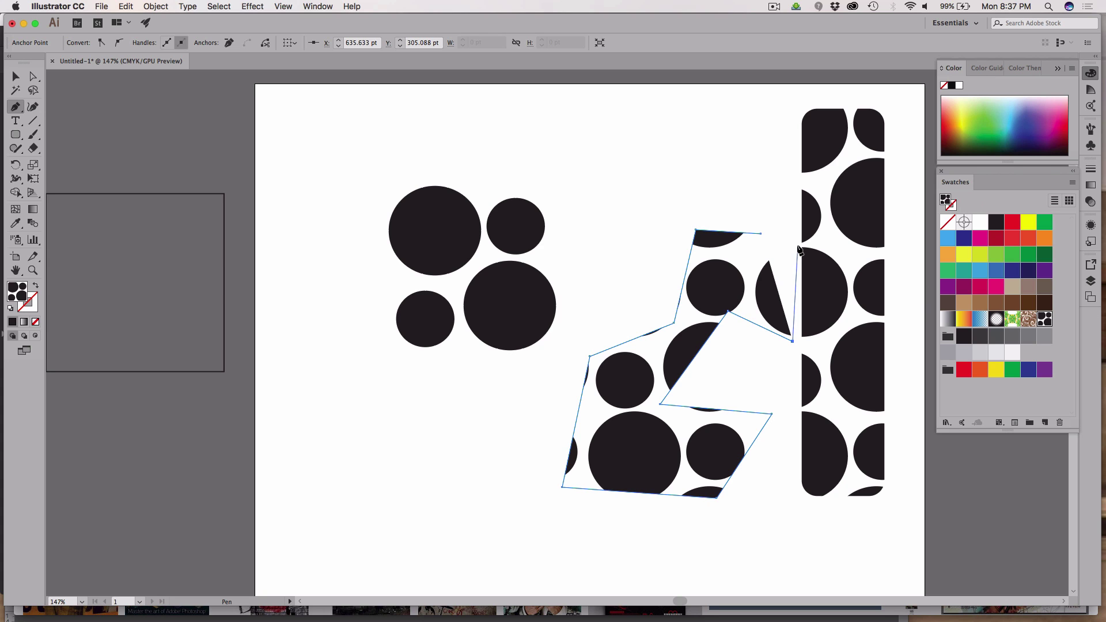
pyautogui.click(796, 237)
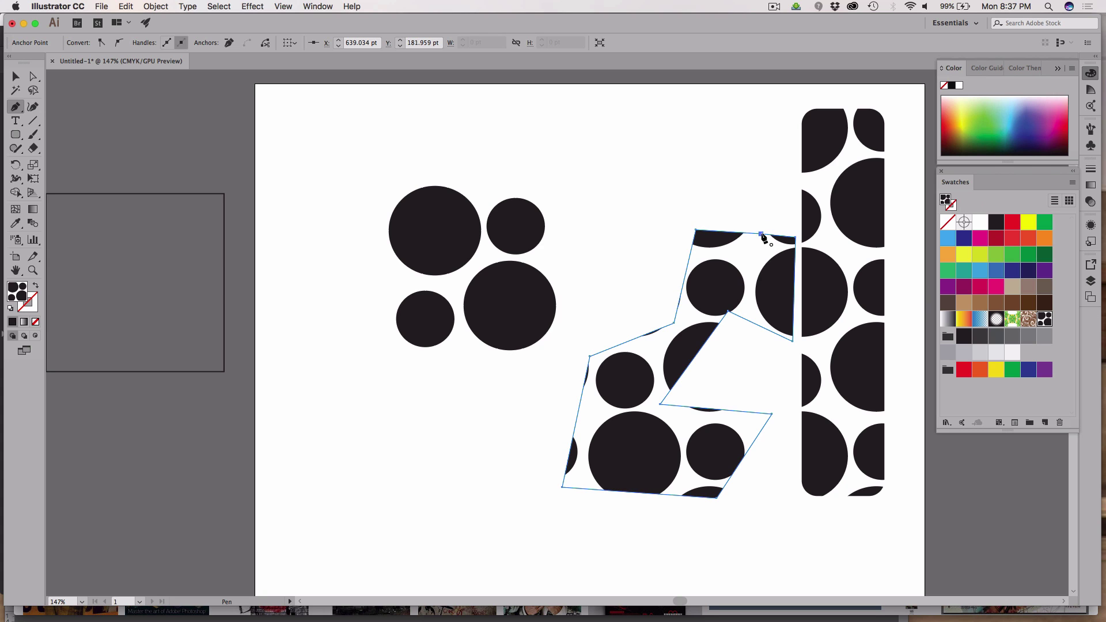
pyautogui.click(762, 234)
pyautogui.click(101, 7)
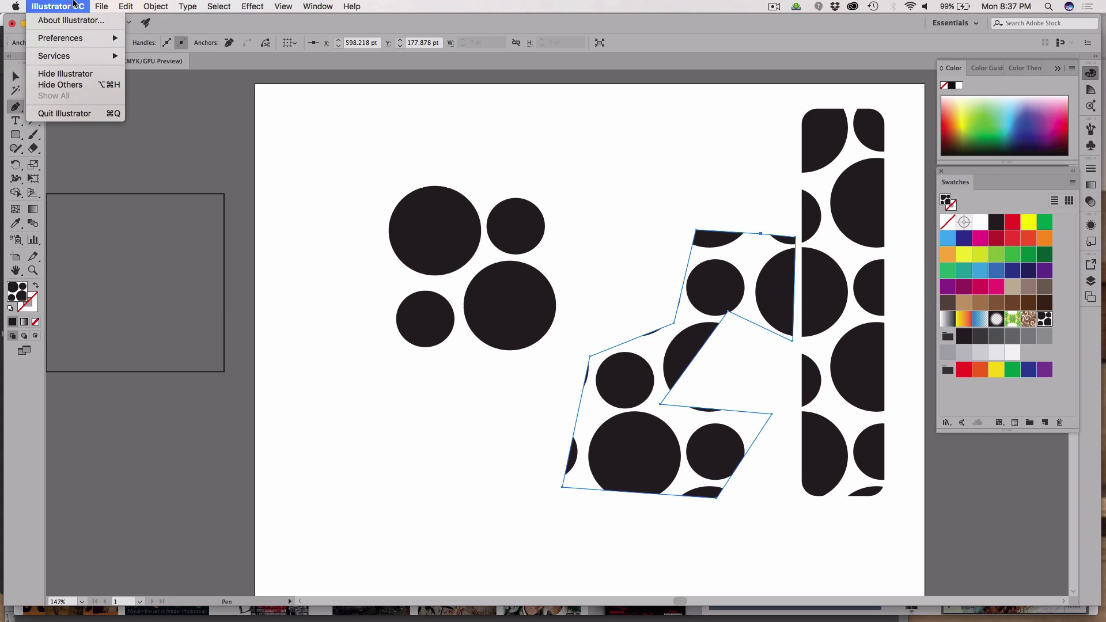
# Step: Re-enable Transform Pattern Tiles in General preferences and confirm with OK
pyautogui.click(79, 4)
pyautogui.click(17, 77)
pyautogui.click(346, 127)
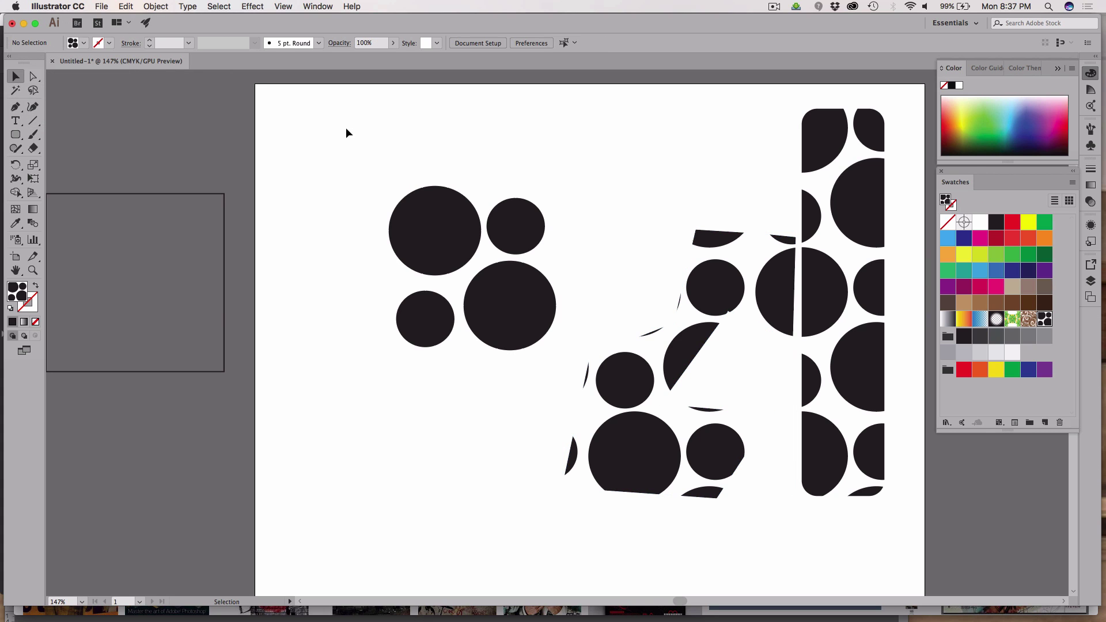
pyautogui.click(59, 7)
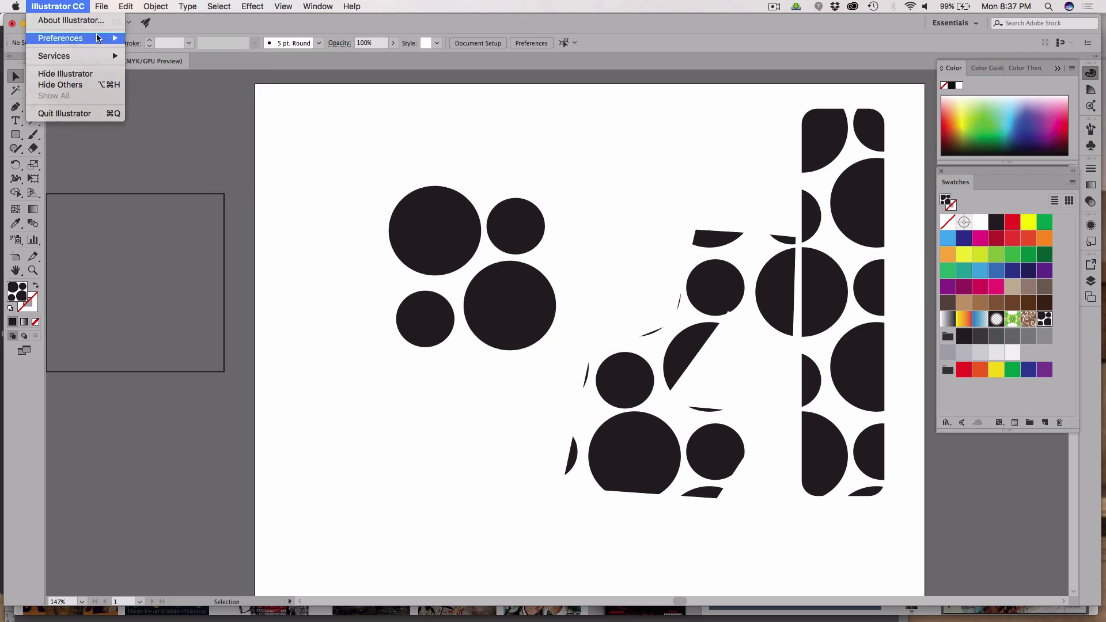
pyautogui.press('Escape')
pyautogui.click(75, 6)
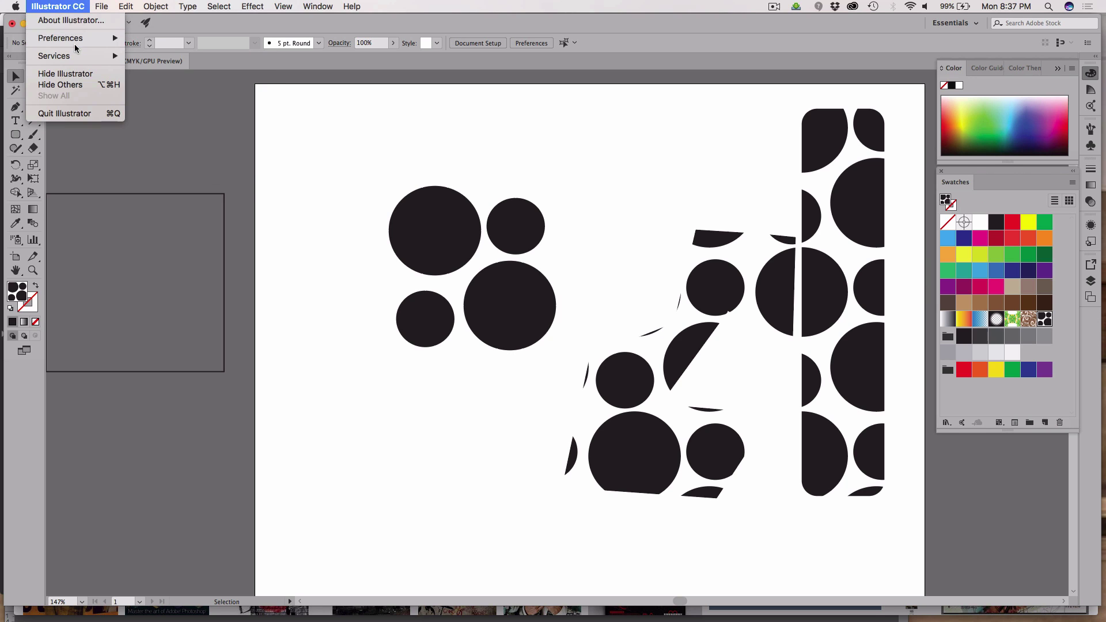
pyautogui.moveTo(76, 40)
pyautogui.click(172, 38)
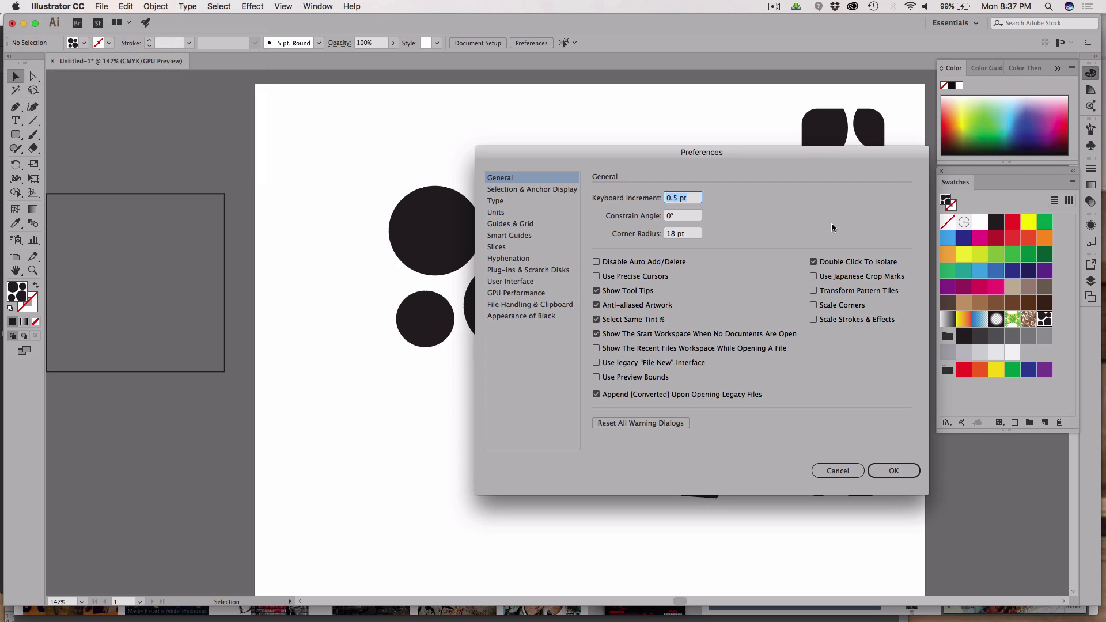
pyautogui.click(813, 290)
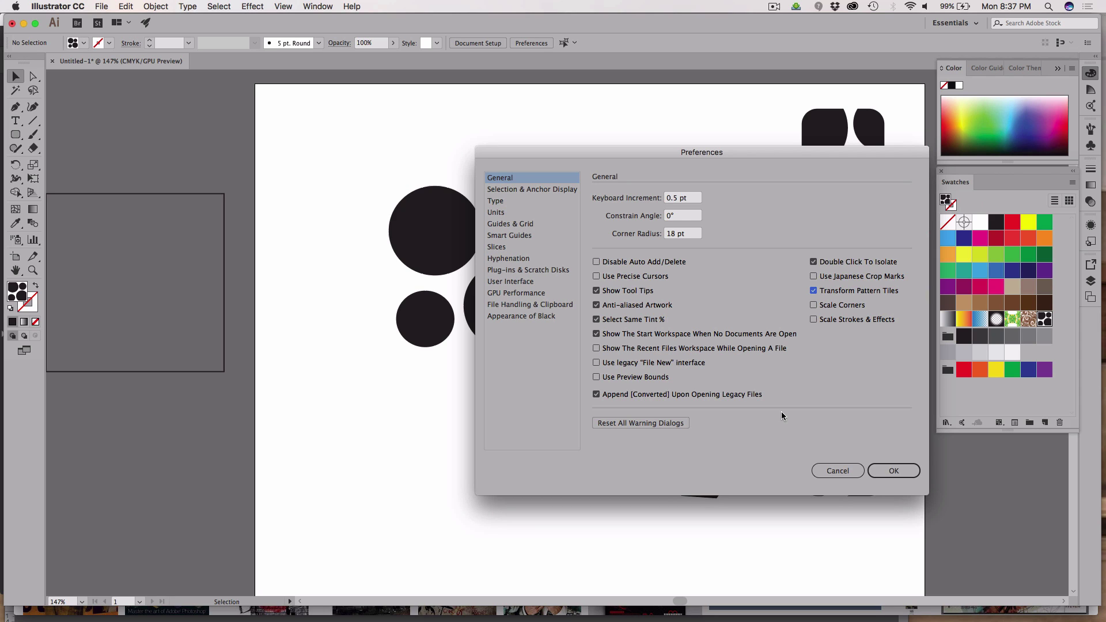
pyautogui.click(892, 472)
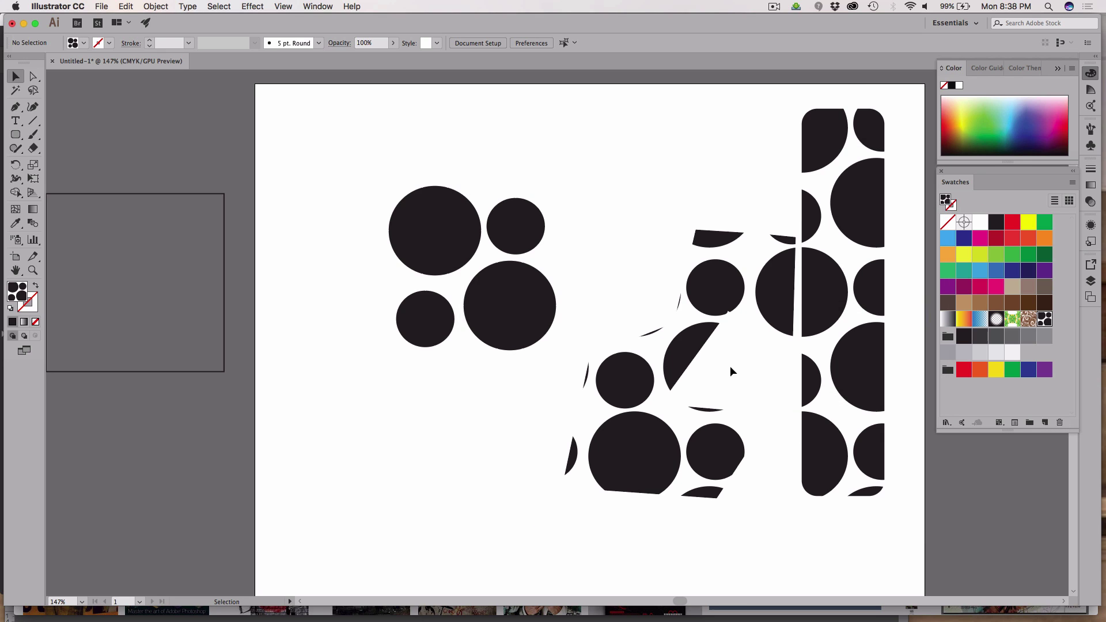
# Step: Shift the clipped circle group and patterned rectangle, then zoom in and back to the full artboard
pyautogui.moveTo(634, 378); pyautogui.dragTo(640, 501)
pyautogui.moveTo(820, 402)
pyautogui.mouseDown()
pyautogui.moveTo(841, 411)
pyautogui.moveTo(835, 449)
pyautogui.moveTo(836, 406)
pyautogui.moveTo(827, 403)
pyautogui.mouseUp()
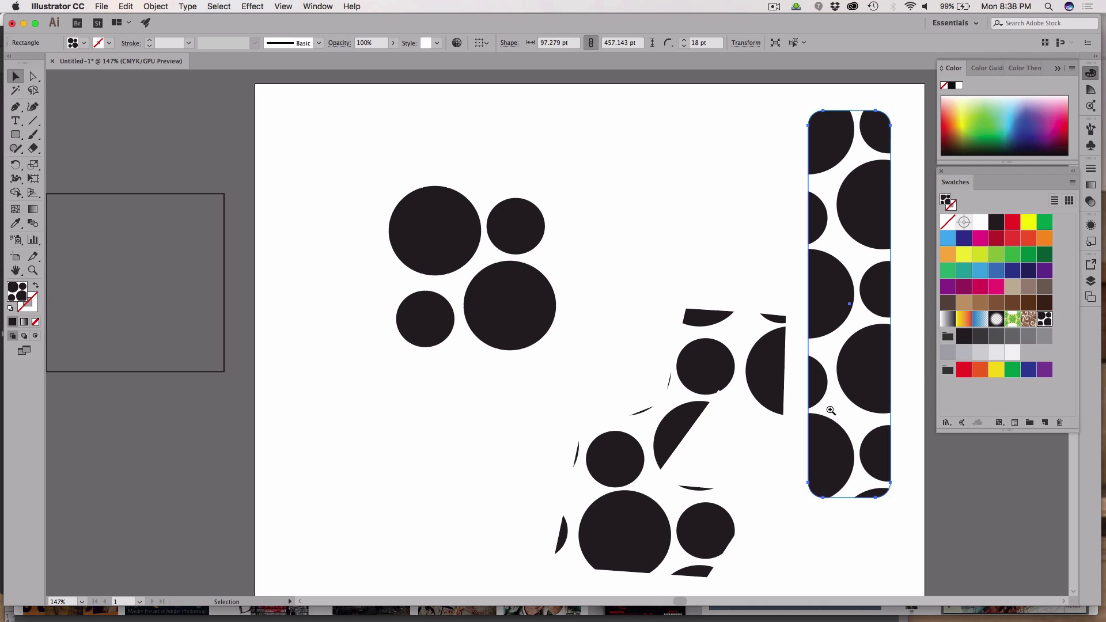
pyautogui.press('z')
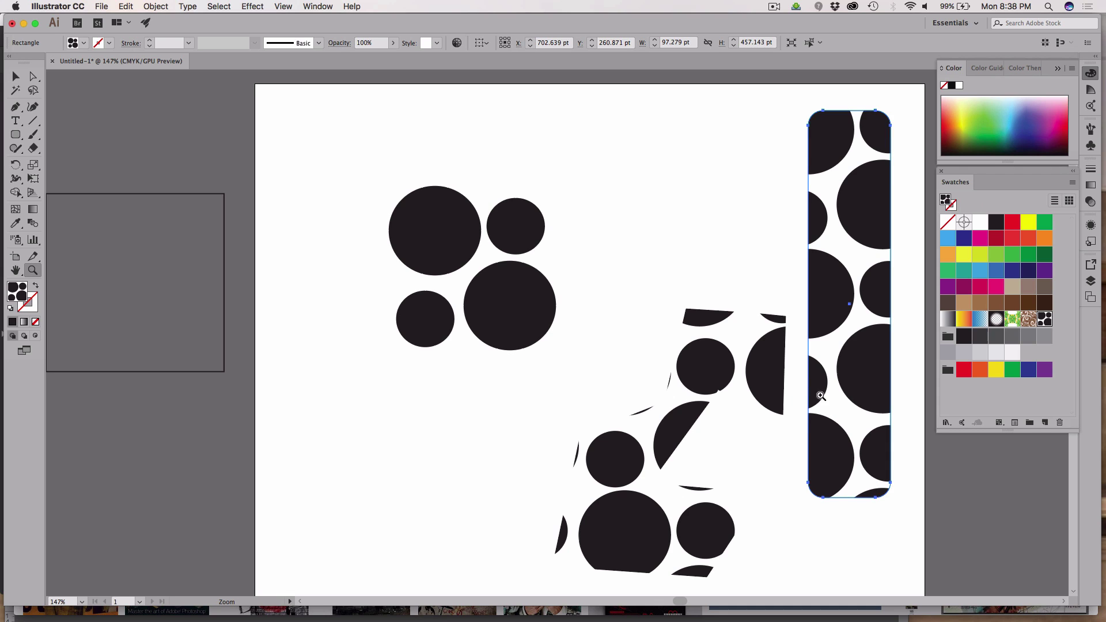
pyautogui.moveTo(360, 117); pyautogui.dragTo(883, 545)
pyautogui.press('super+1')
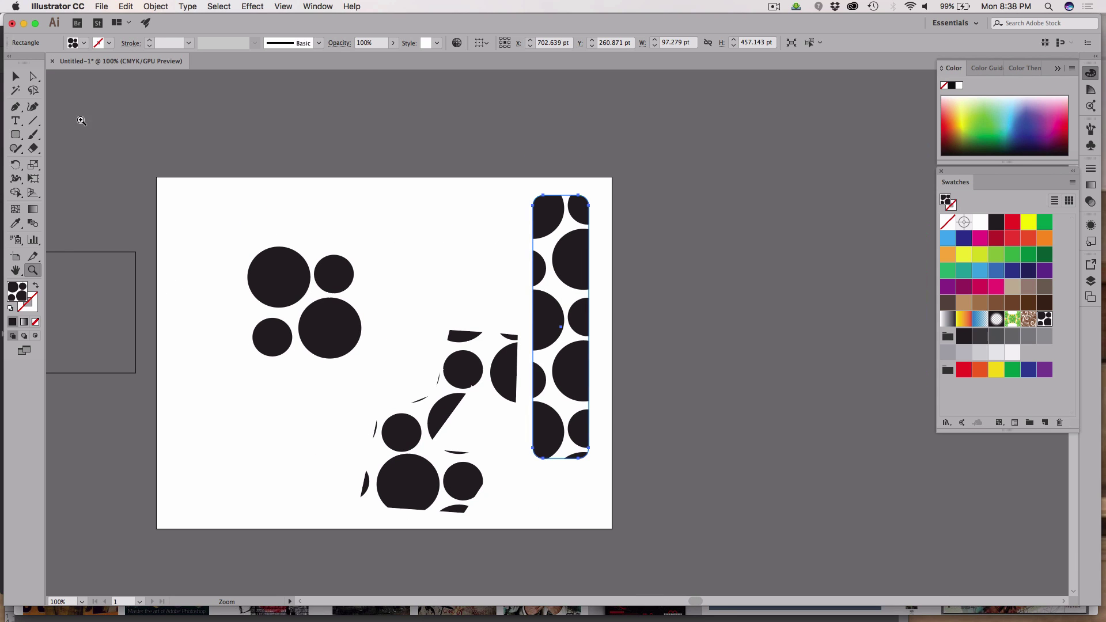
# Step: Marquee-select all the black shapes on the artboard with the Selection tool
pyautogui.click(16, 76)
pyautogui.click(192, 195)
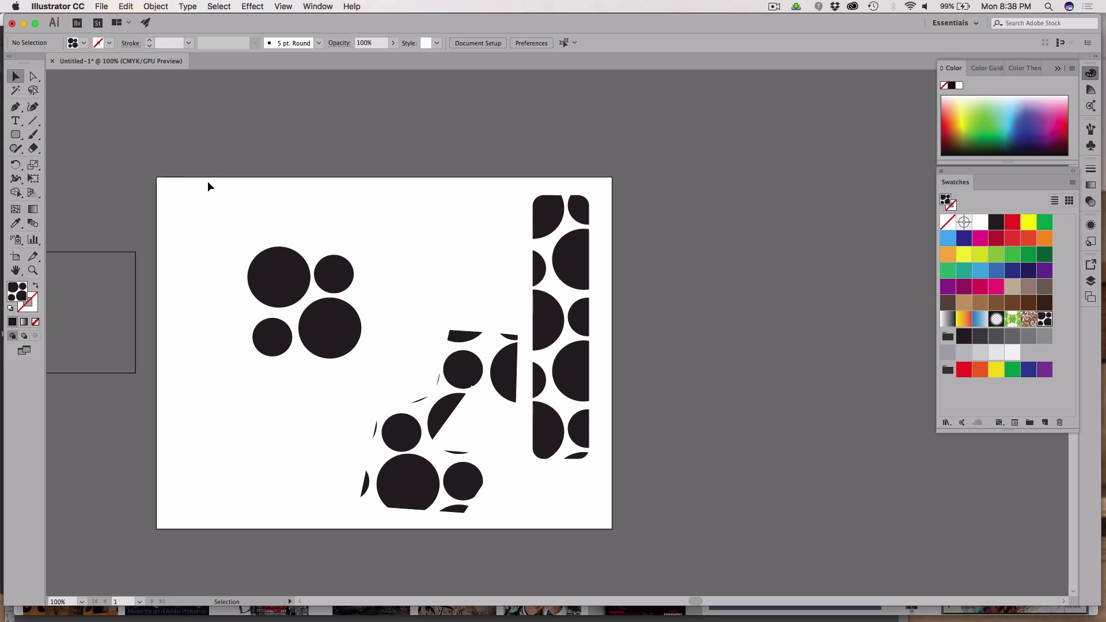
pyautogui.moveTo(209, 185); pyautogui.dragTo(659, 545)
# Step: Delete the selected shapes, then draw a 451 × 520 pt rounded rectangle filled with the green floral pattern
pyautogui.press('Delete')
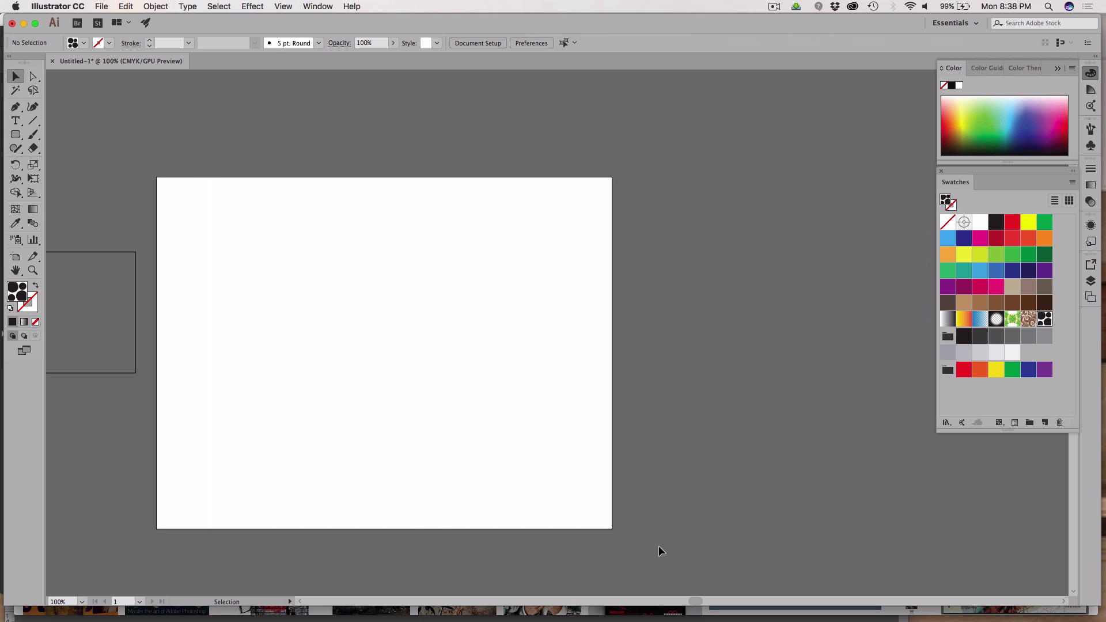
pyautogui.click(15, 135)
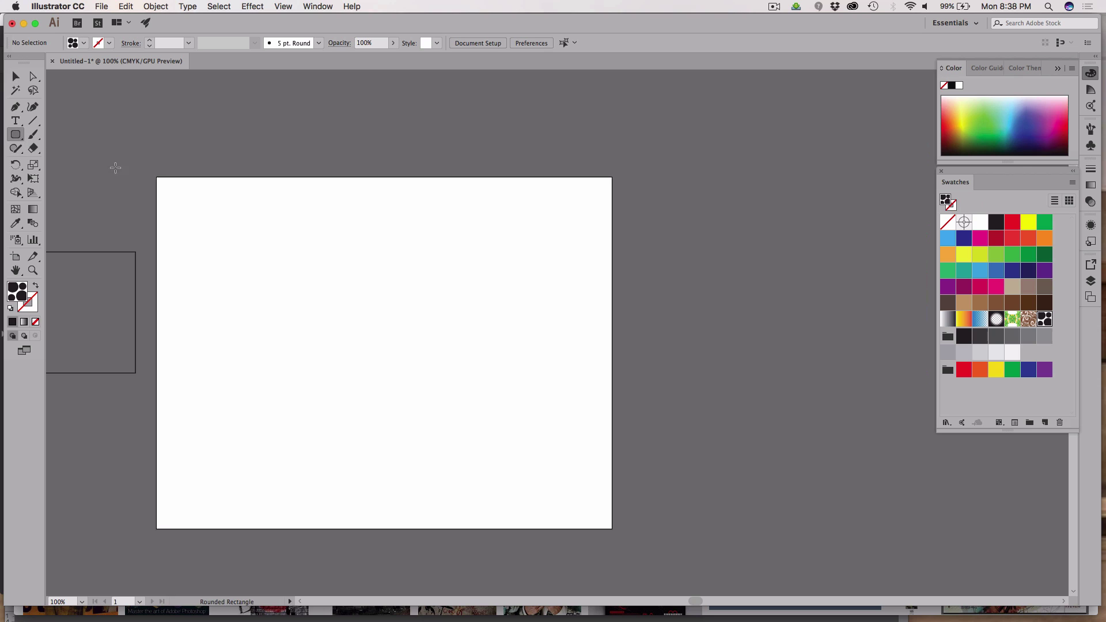
pyautogui.moveTo(166, 195); pyautogui.dragTo(426, 494)
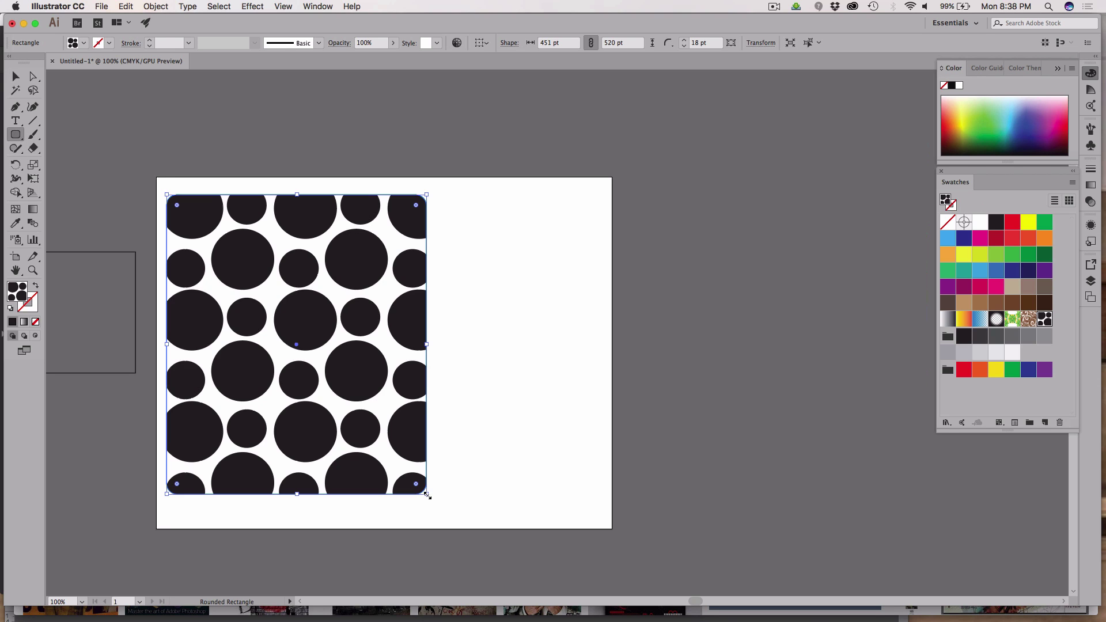
pyautogui.moveTo(717, 620)
pyautogui.click(1012, 320)
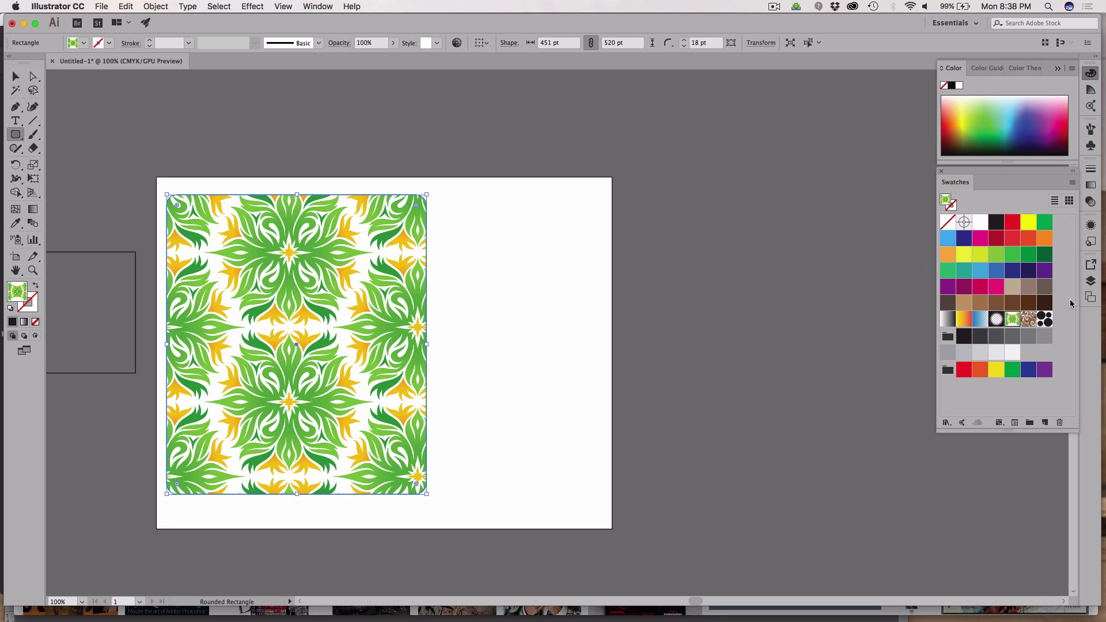
# Step: Open Patterns > Nature > Nature_Animal Skins from the Swatches menu and set Large Thumbnail View
pyautogui.click(1073, 184)
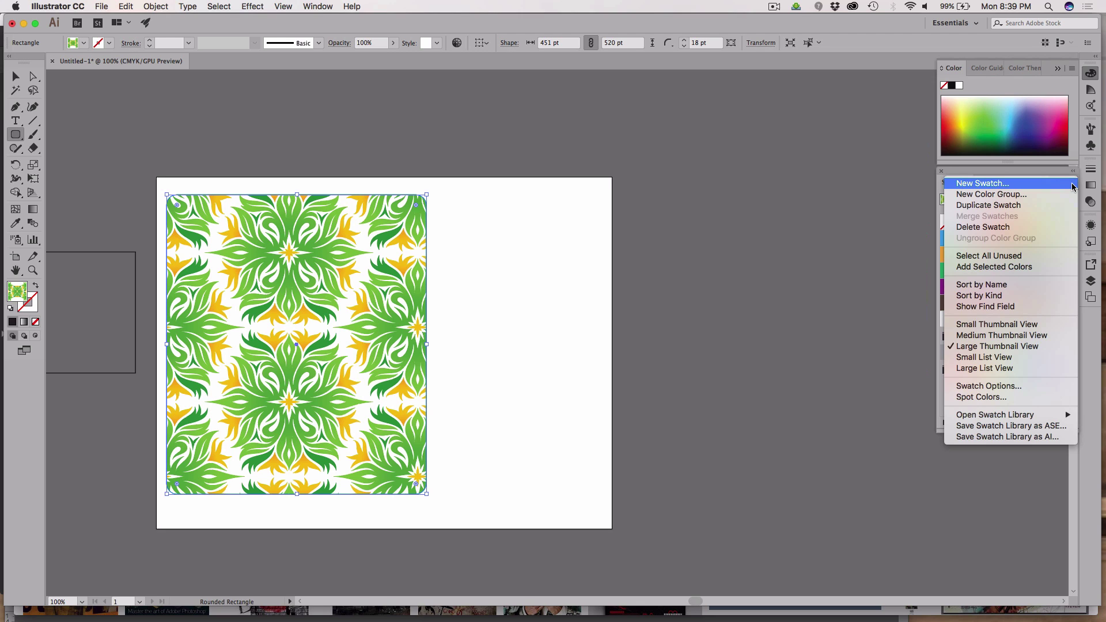
pyautogui.moveTo(1029, 420)
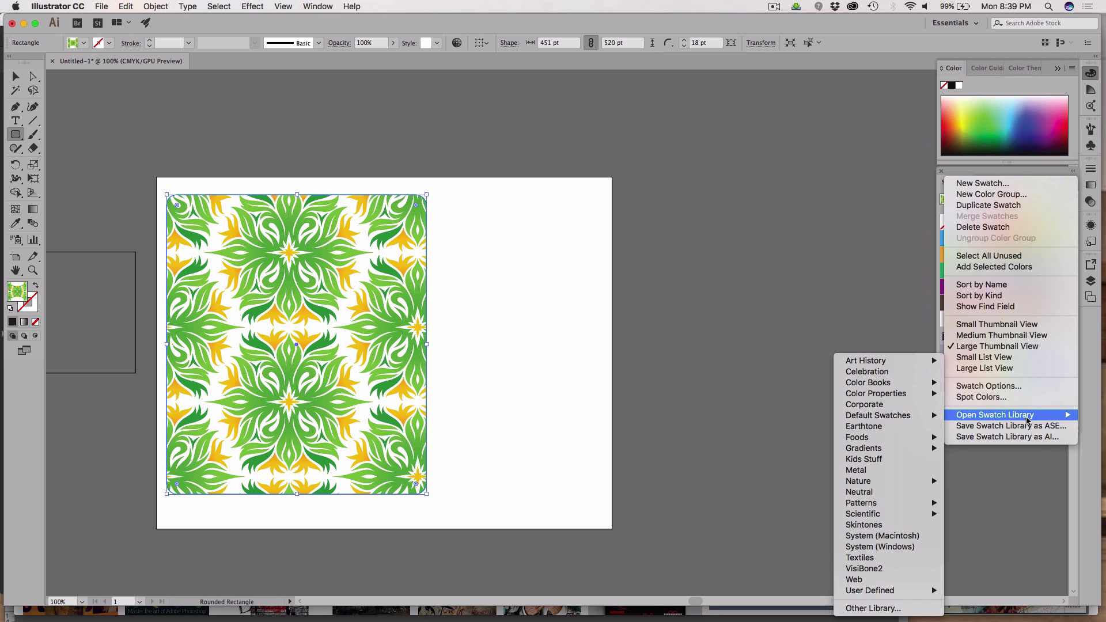
pyautogui.moveTo(883, 505)
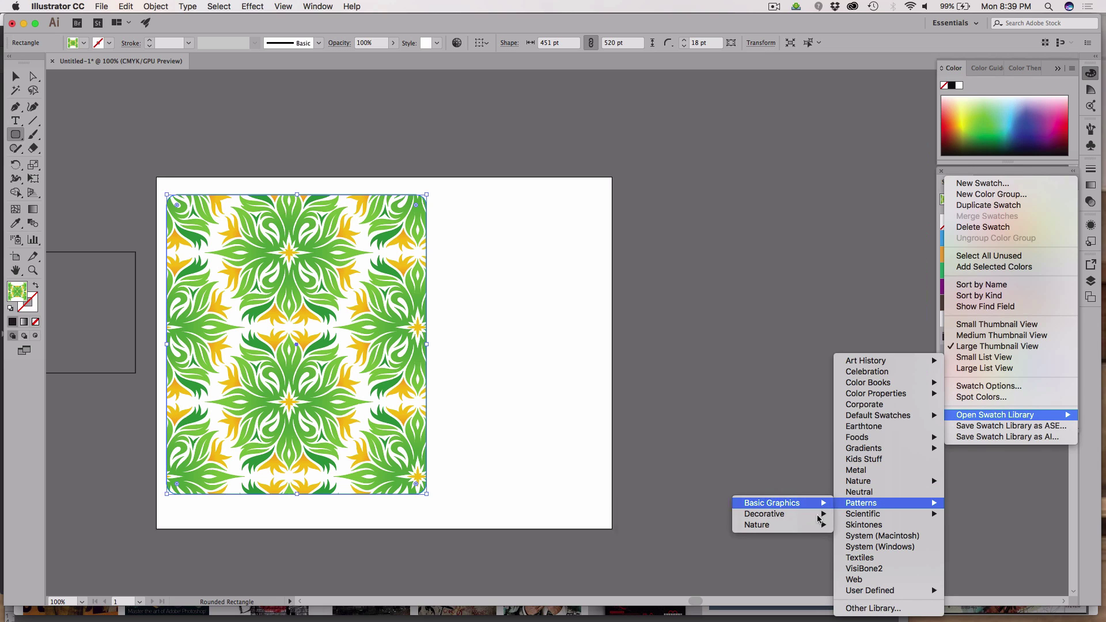
pyautogui.moveTo(822, 526)
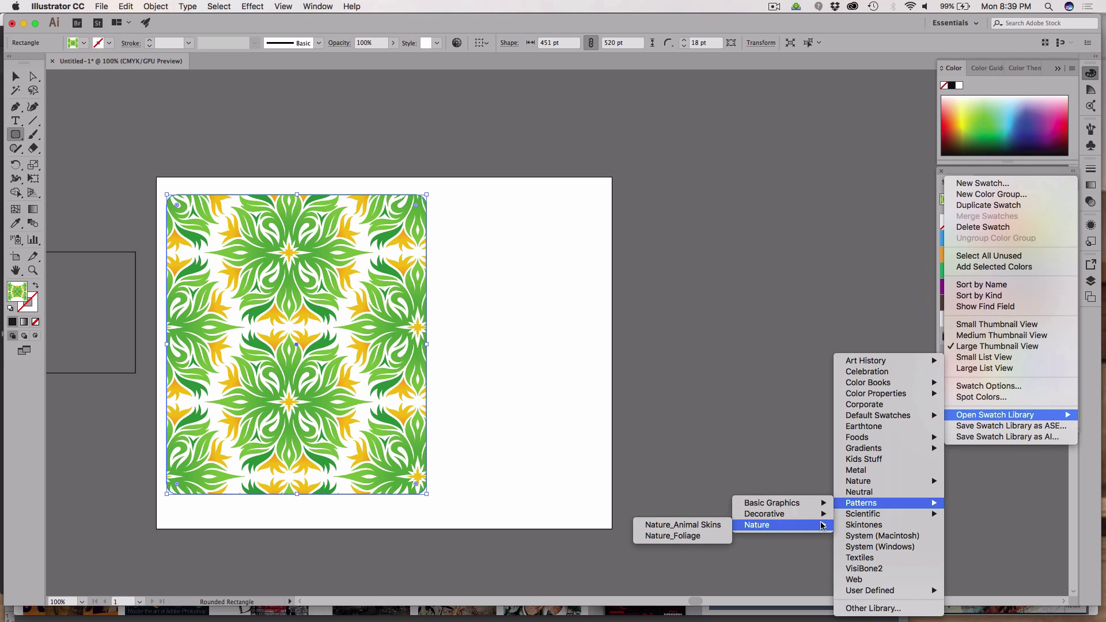
pyautogui.click(717, 526)
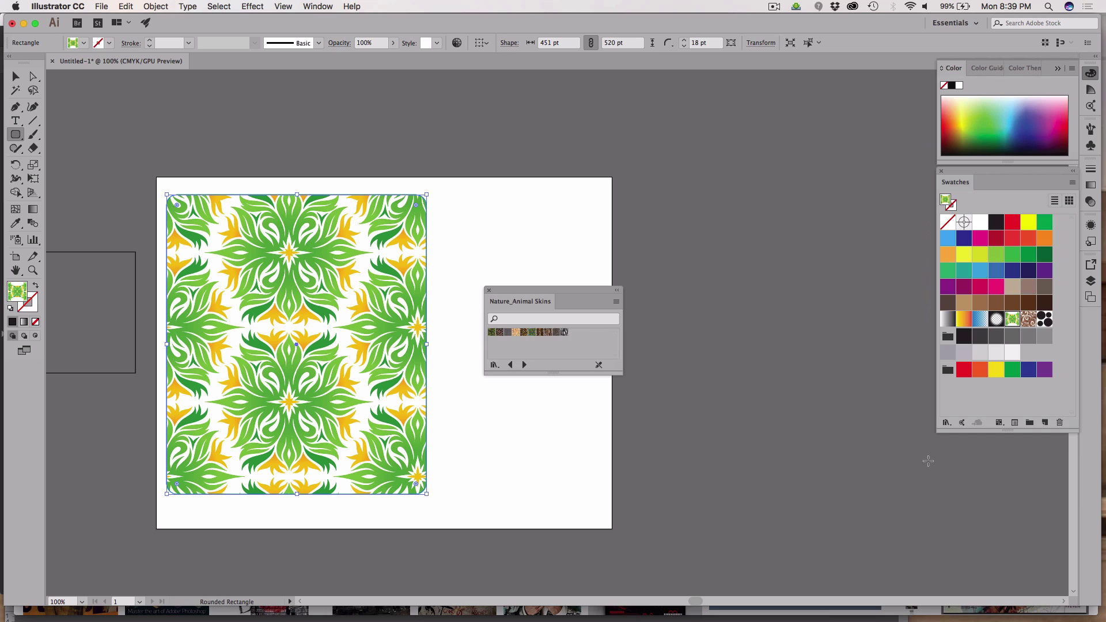
pyautogui.moveTo(507, 291); pyautogui.dragTo(746, 195)
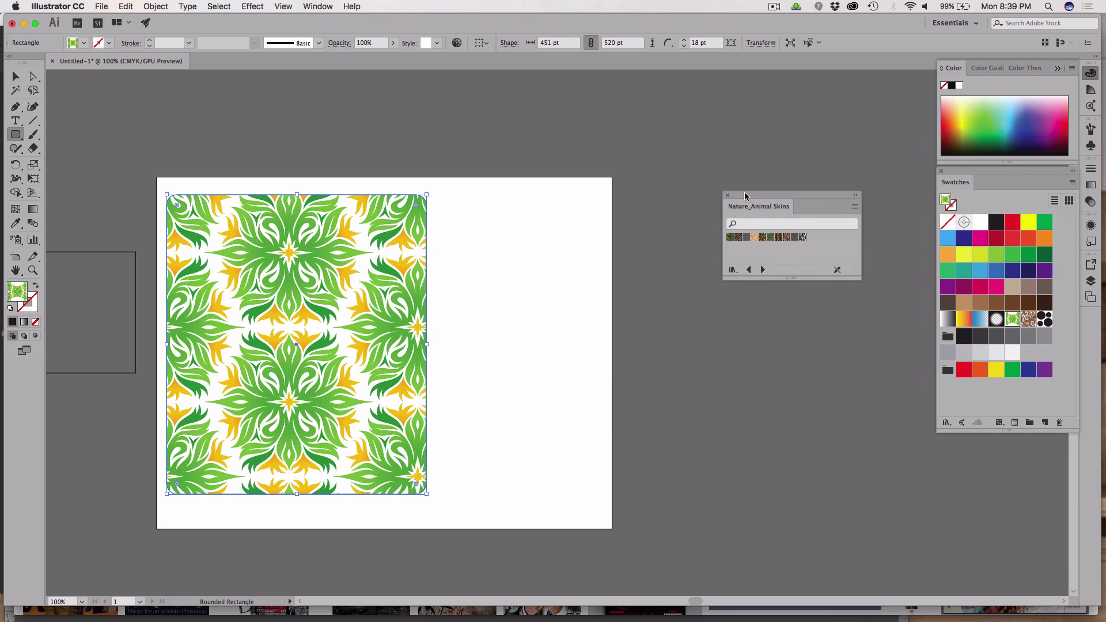
pyautogui.click(854, 208)
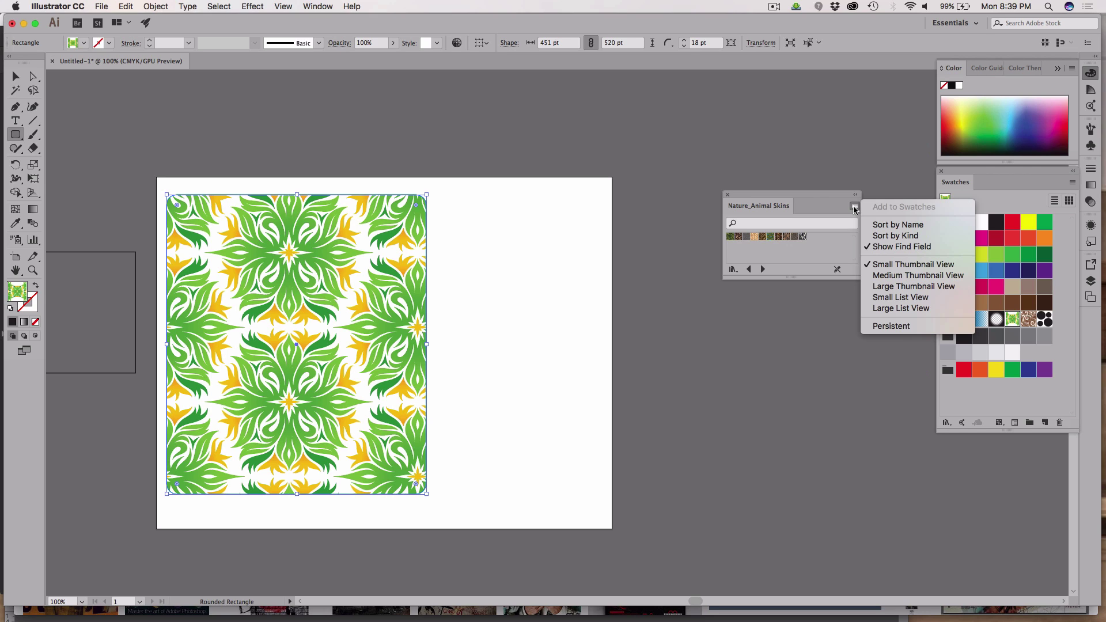
pyautogui.click(896, 288)
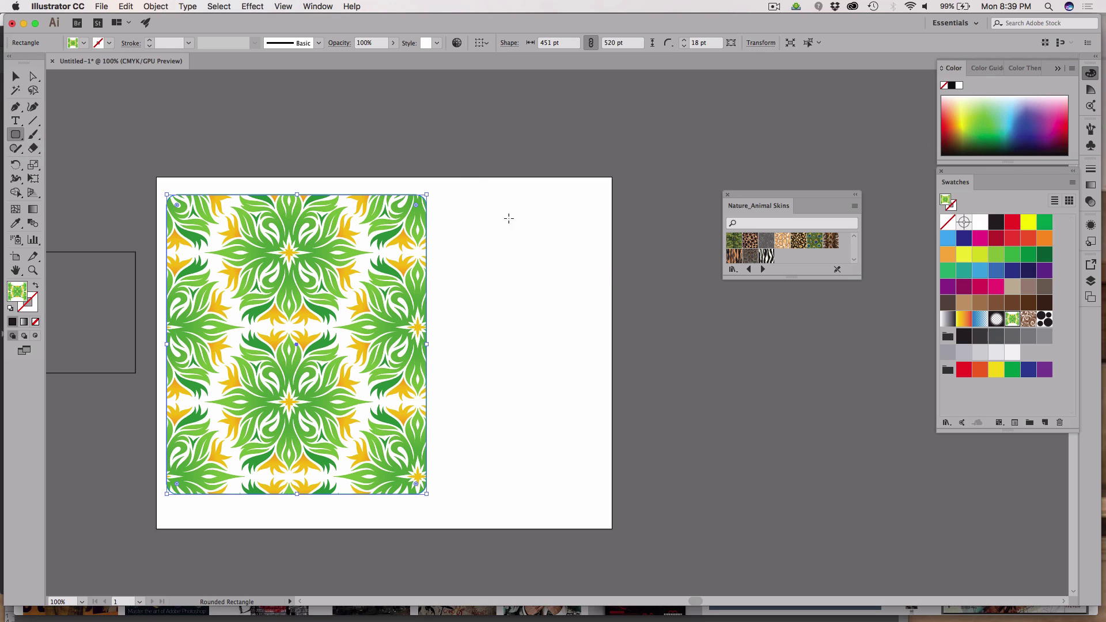
# Step: Draw a 225 × 522 pt rounded rectangle and fill it with Peacock after trying Zebra, Alligator, Leopard
pyautogui.moveTo(445, 189); pyautogui.dragTo(574, 497)
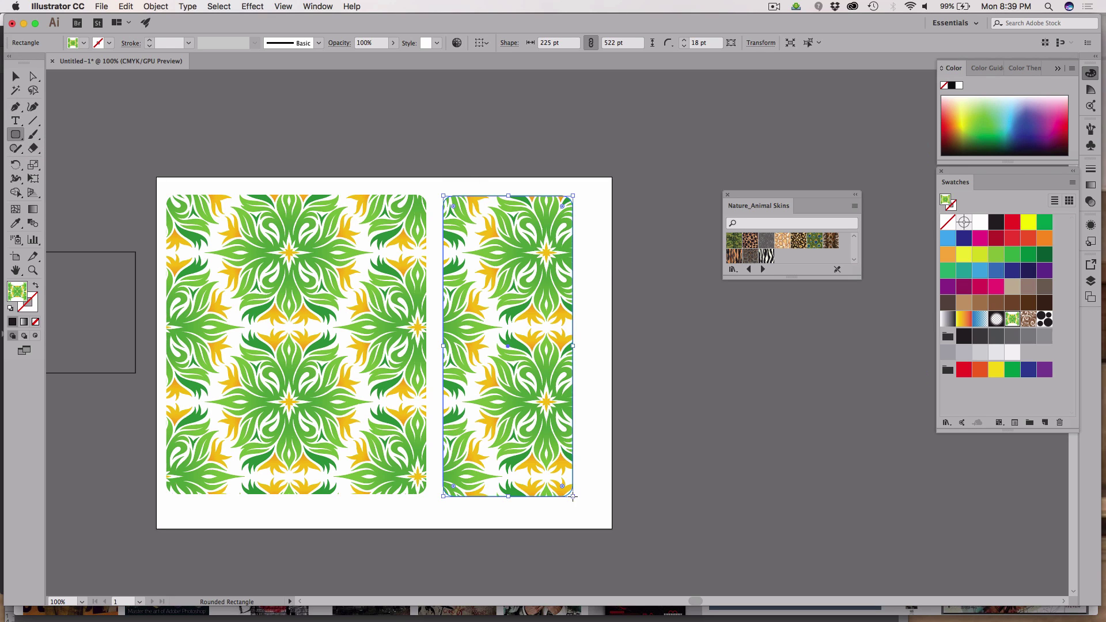
pyautogui.click(767, 257)
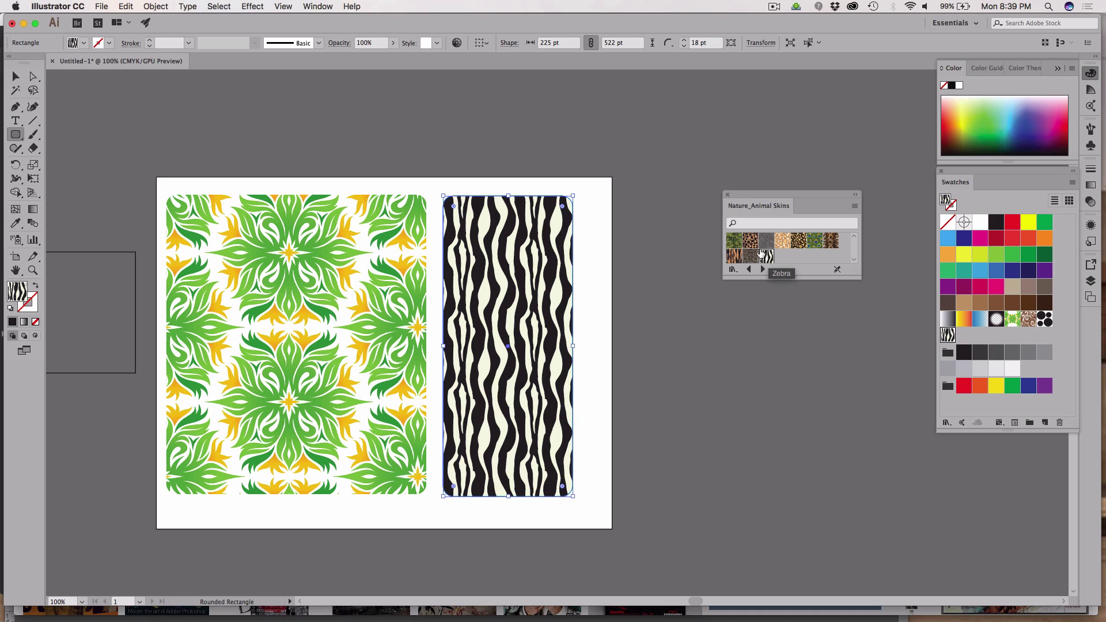
pyautogui.click(733, 241)
pyautogui.click(751, 241)
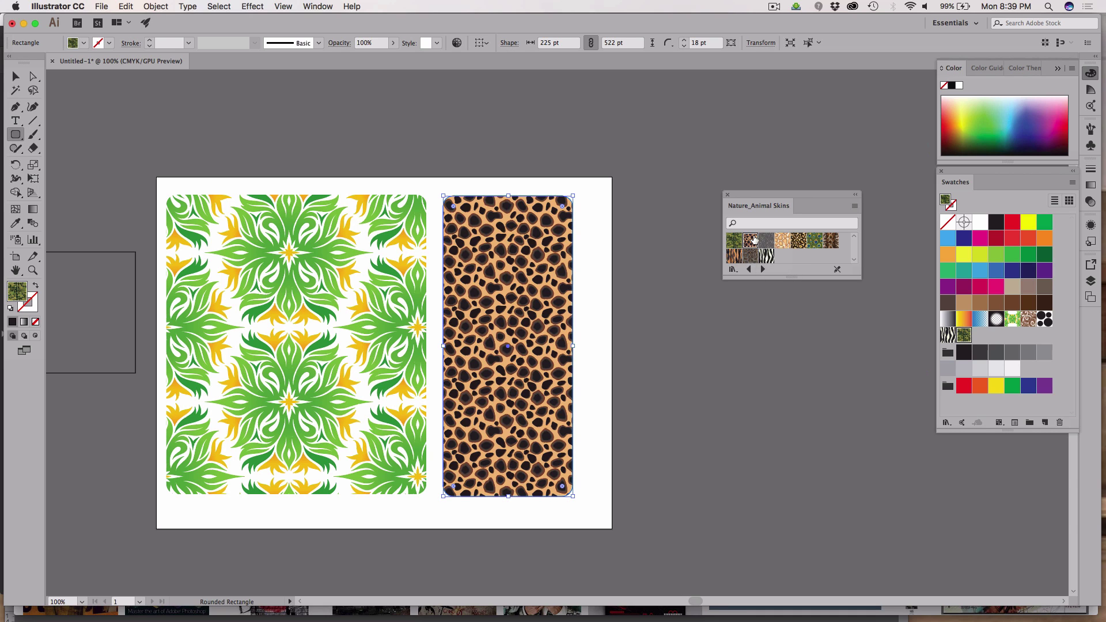
pyautogui.click(810, 241)
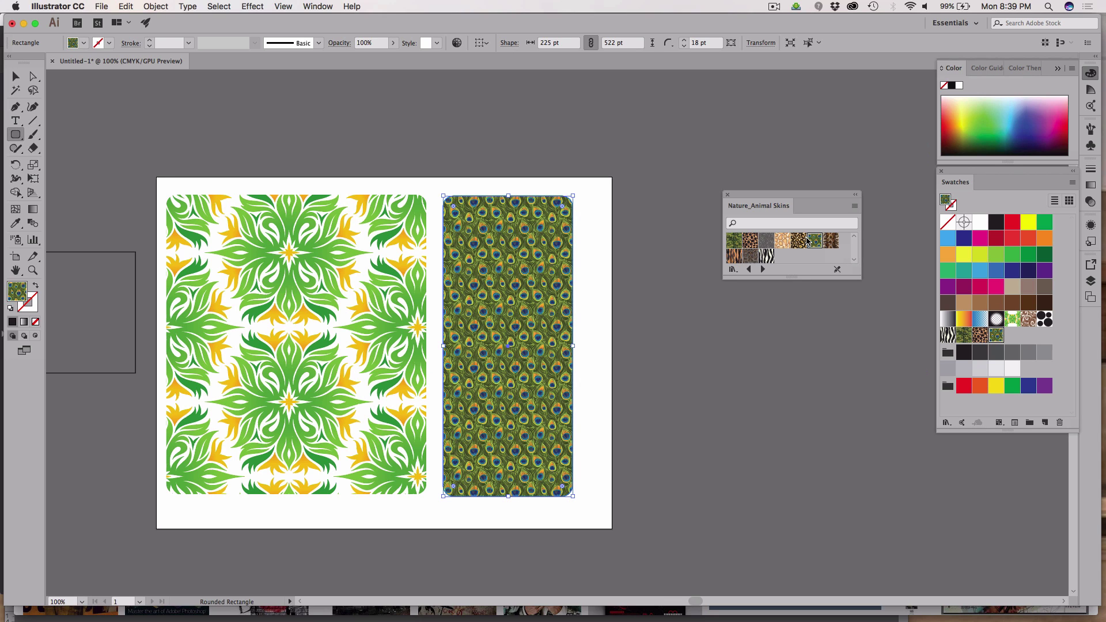
# Step: Zoom in closely on the Peacock-patterned rectangle
pyautogui.click(33, 270)
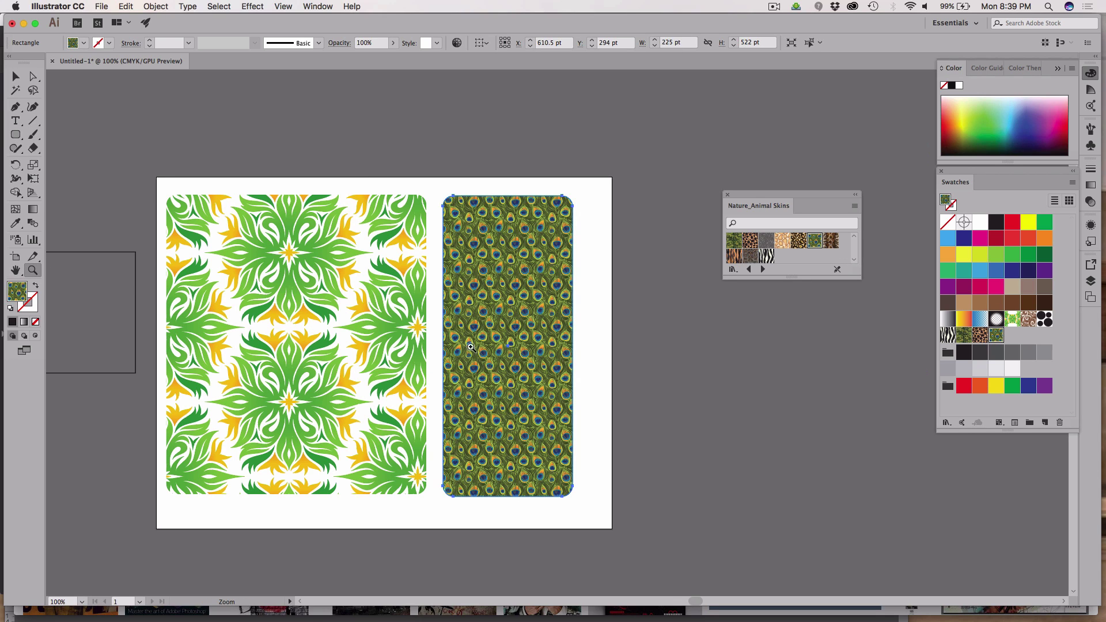
pyautogui.click(540, 271)
pyautogui.click(525, 319)
# Step: Pan back to show the whole Peacock rectangle and select it with the Selection tool
pyautogui.click(546, 404)
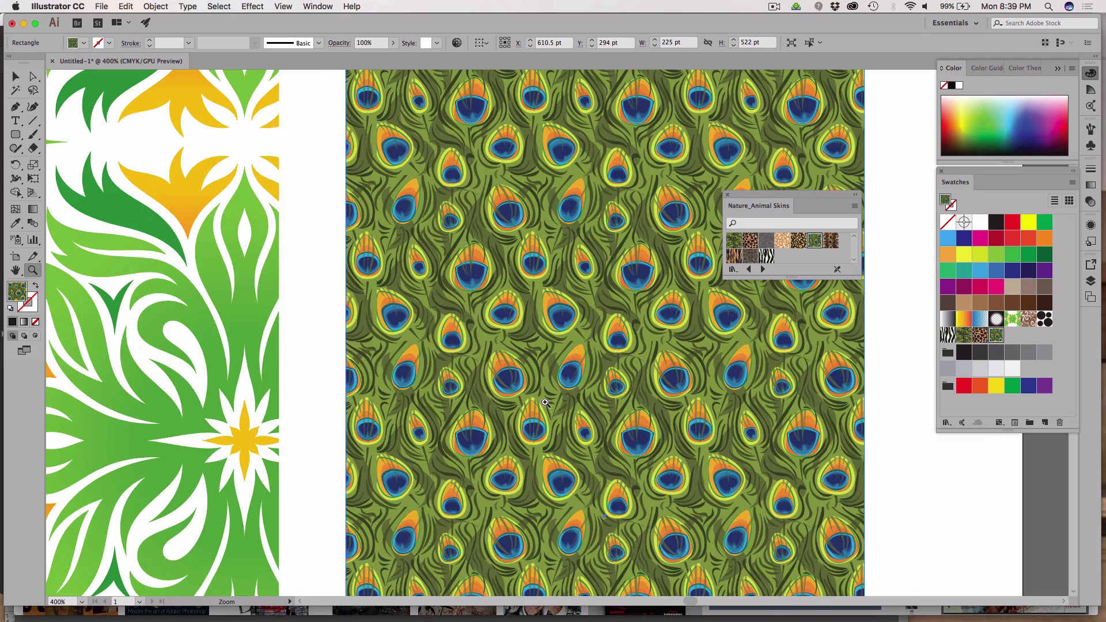
pyautogui.click(586, 416)
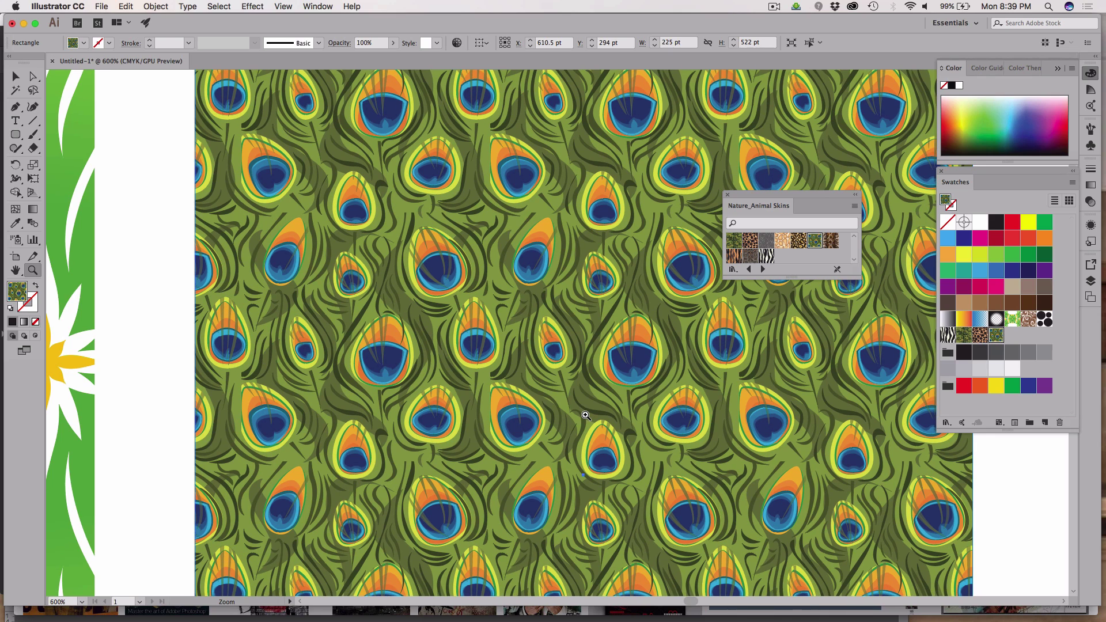
pyautogui.hscroll(5, 586, 415)
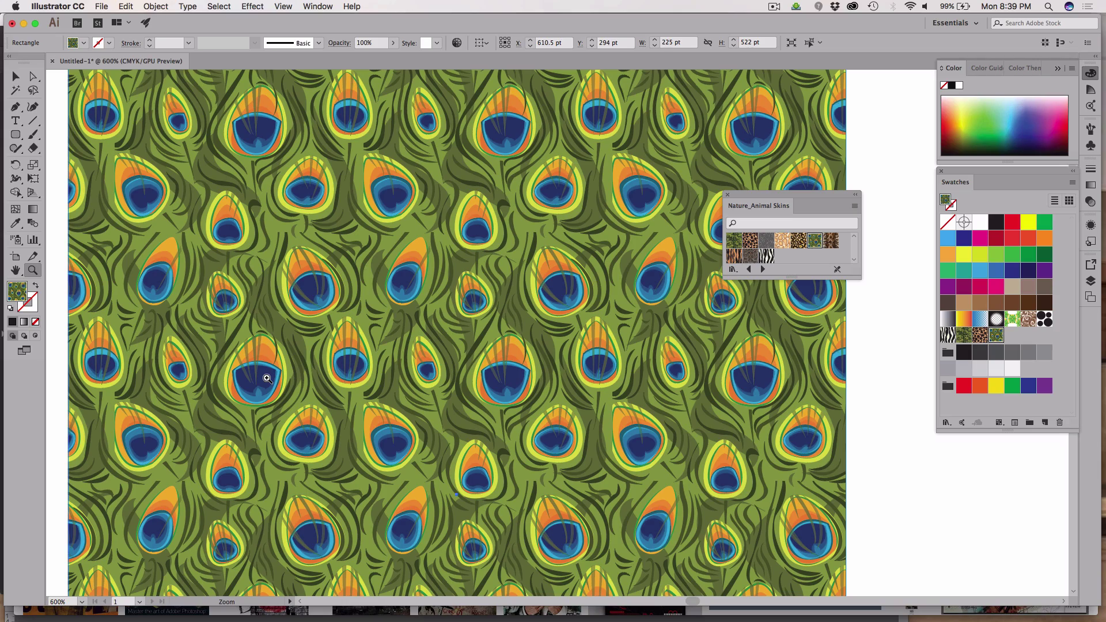
pyautogui.scroll(-5, 267, 378)
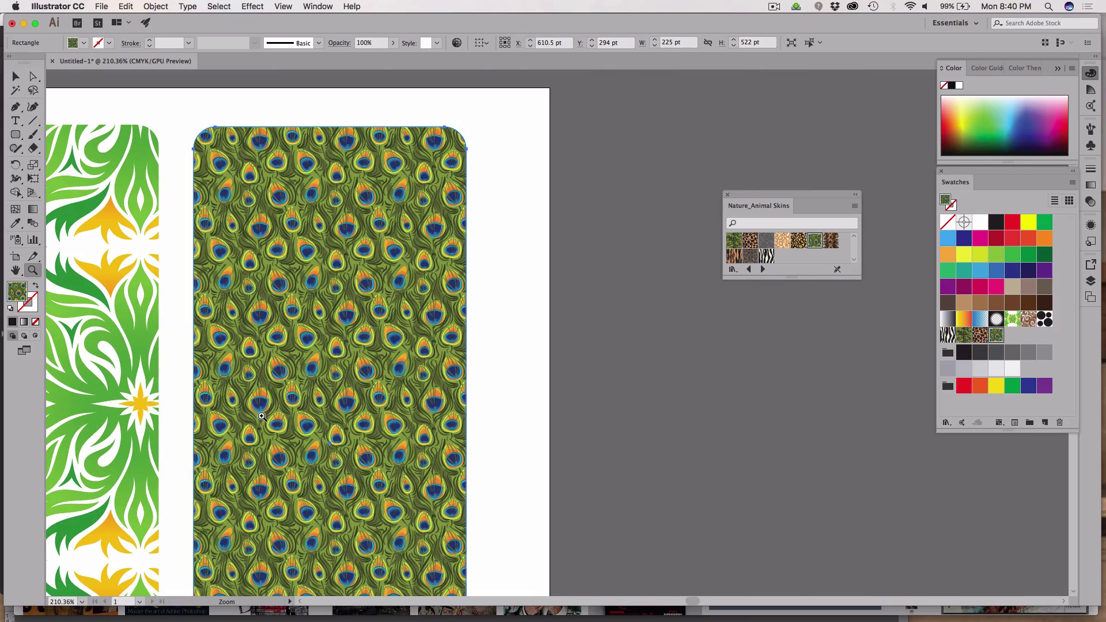
pyautogui.click(16, 76)
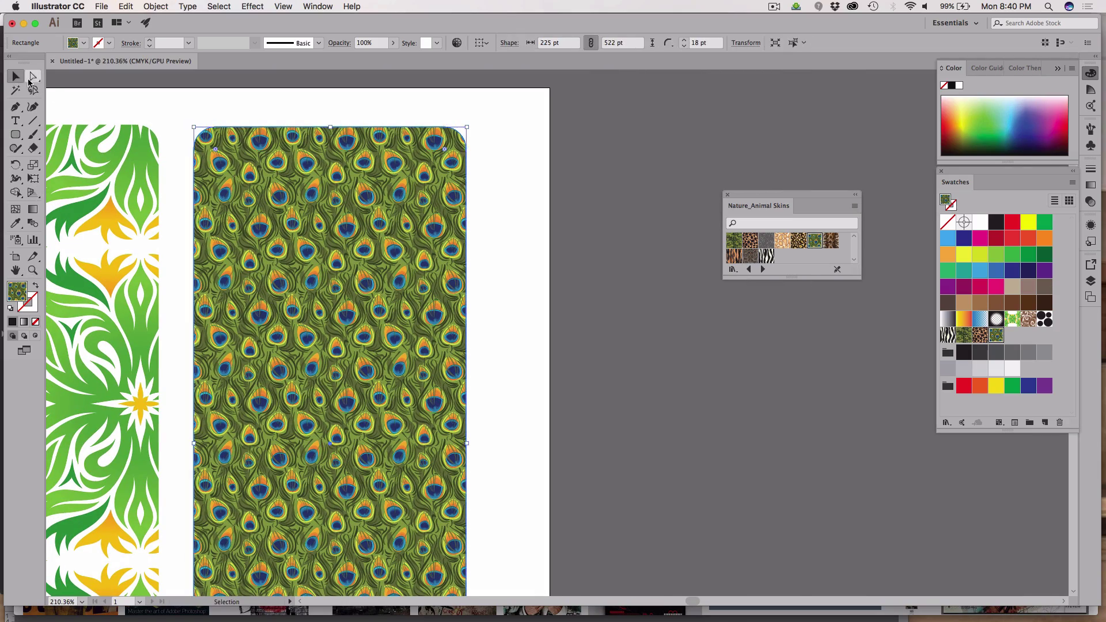
pyautogui.scroll(-3, 188, 216)
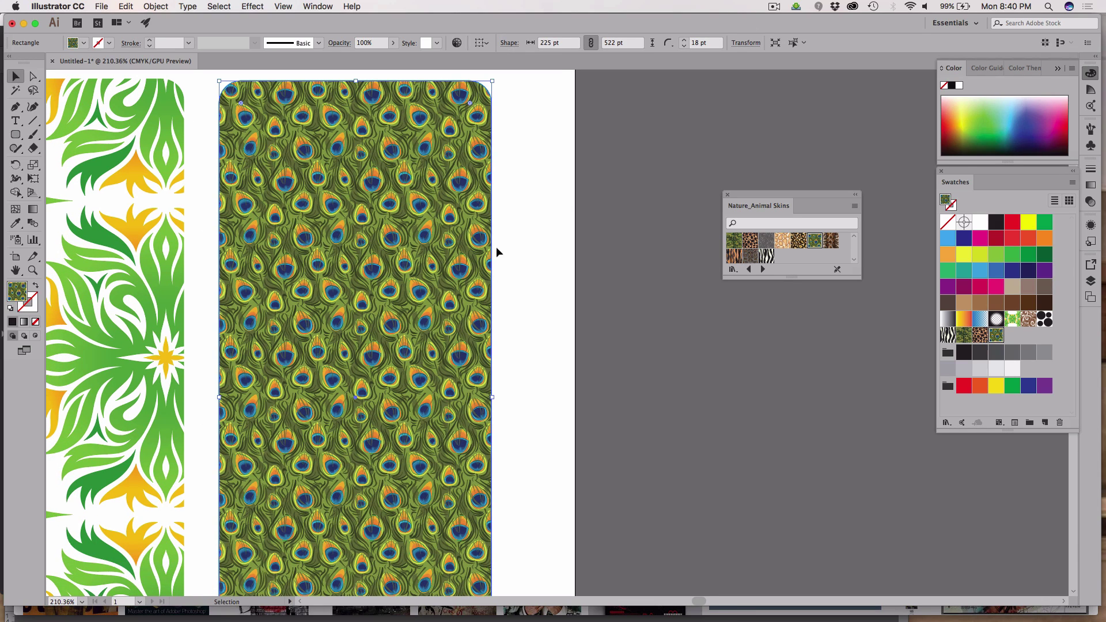
pyautogui.hscroll(-5, 448, 209)
pyautogui.scroll(2, 448, 210)
pyautogui.hscroll(-2, 449, 209)
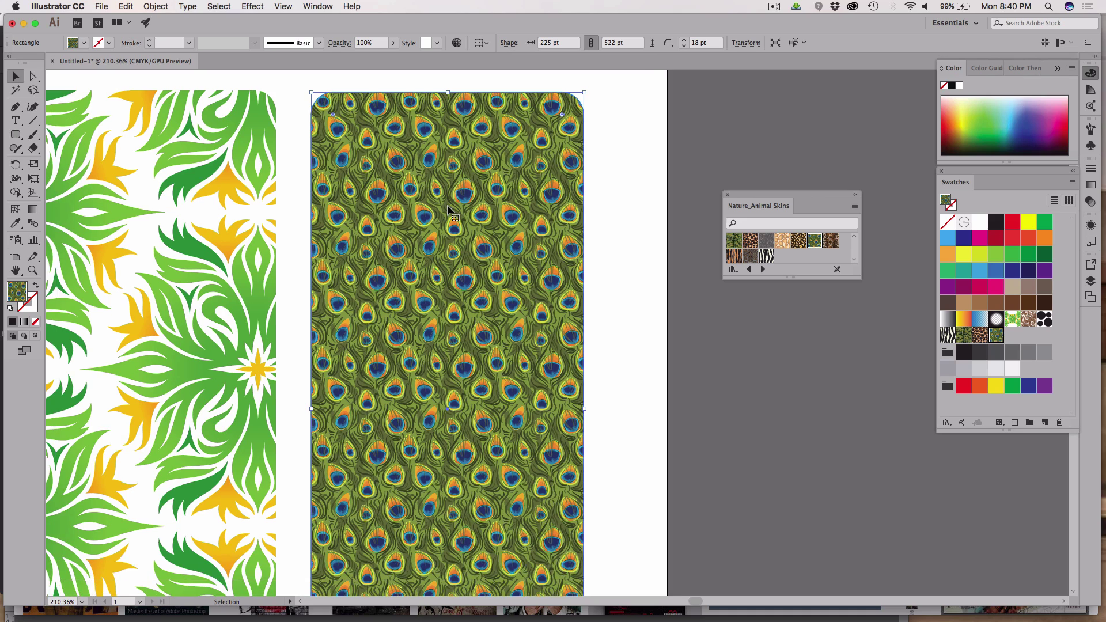
# Step: Expand the Peacock rectangle with Fill checked, then ungroup it into a clip group
pyautogui.click(155, 7)
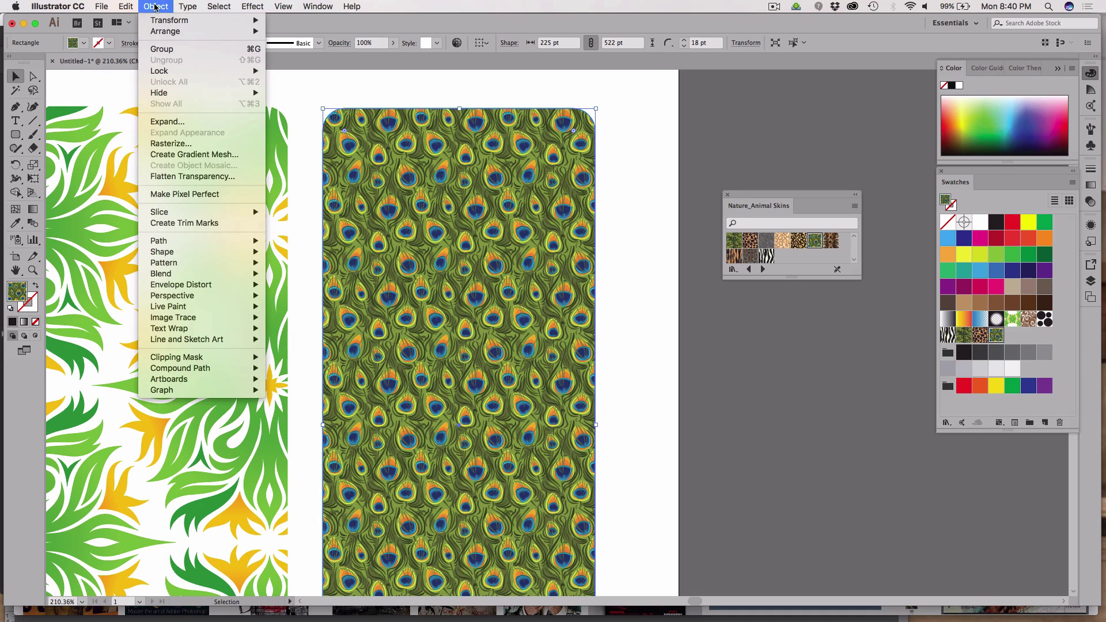
pyautogui.click(165, 125)
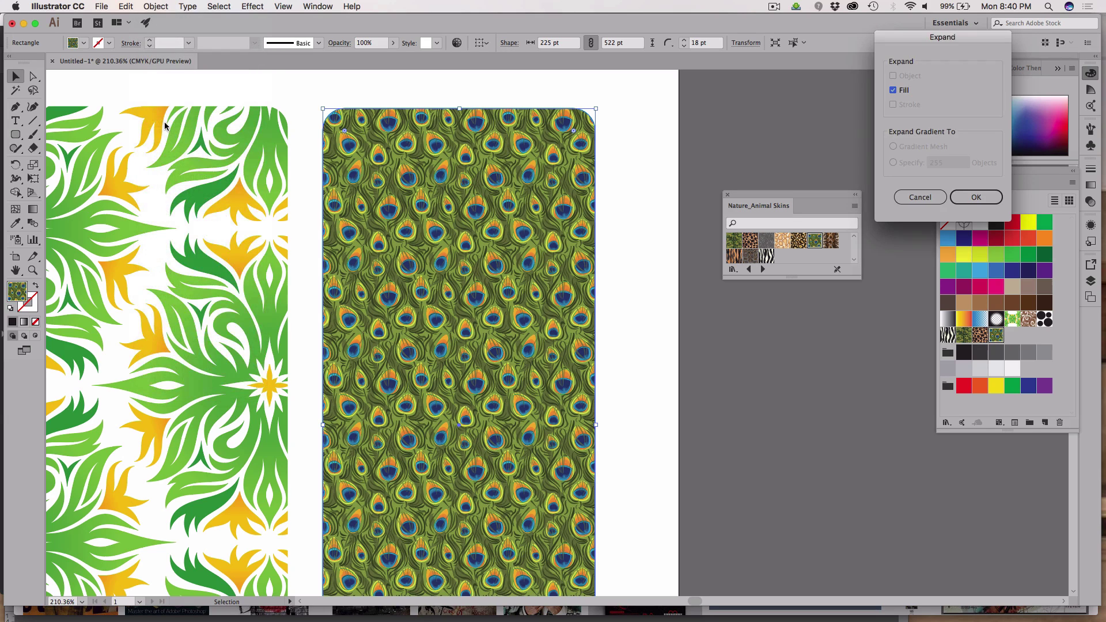
pyautogui.click(976, 198)
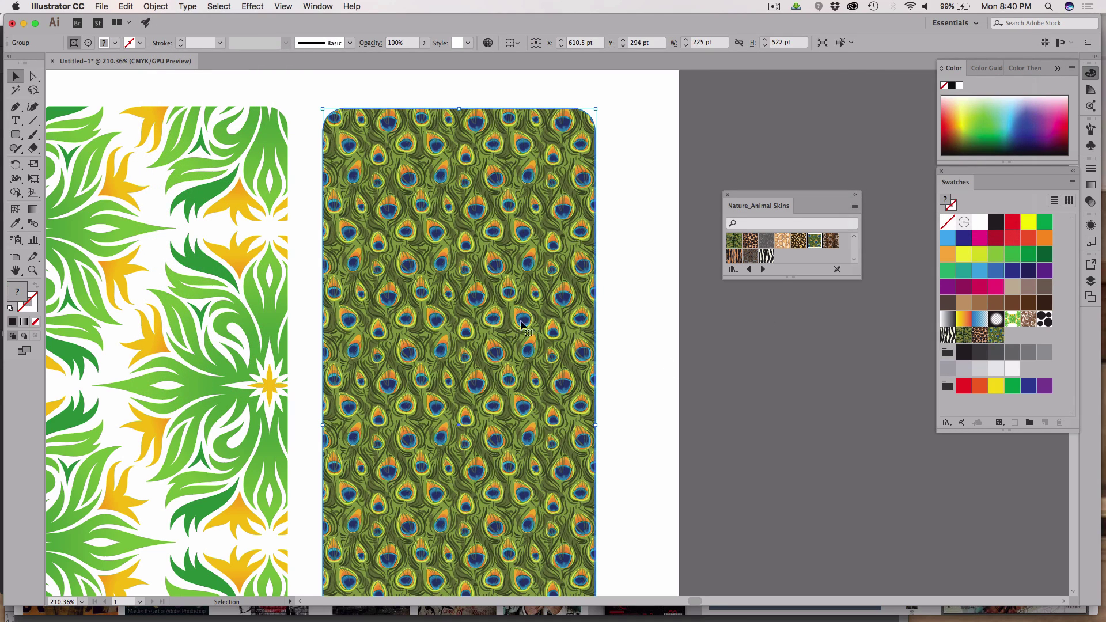
pyautogui.click(151, 6)
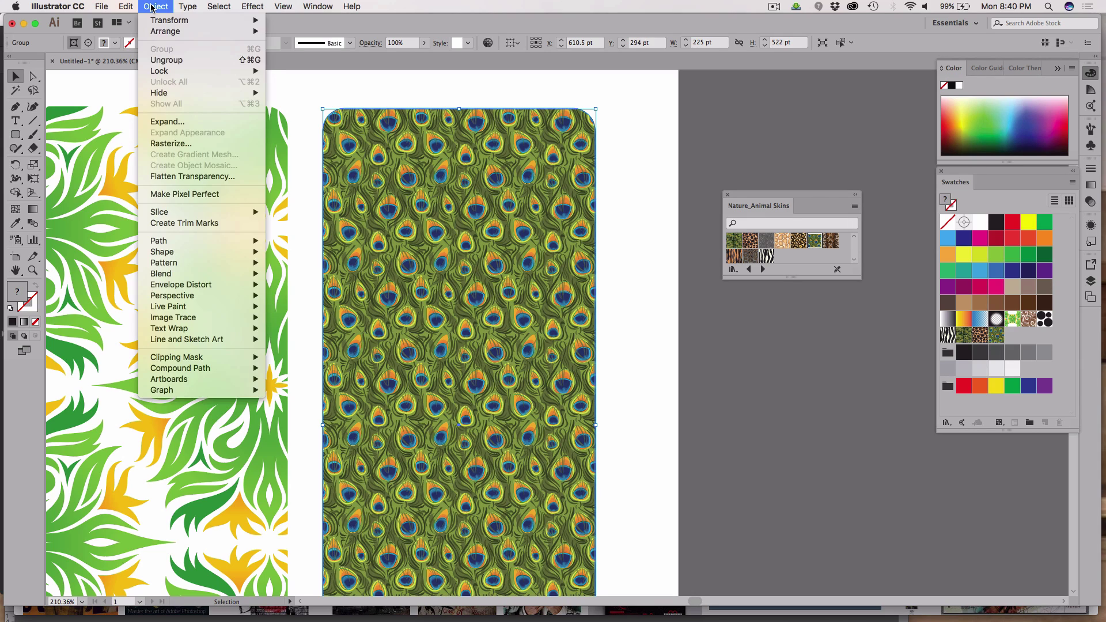
pyautogui.click(158, 61)
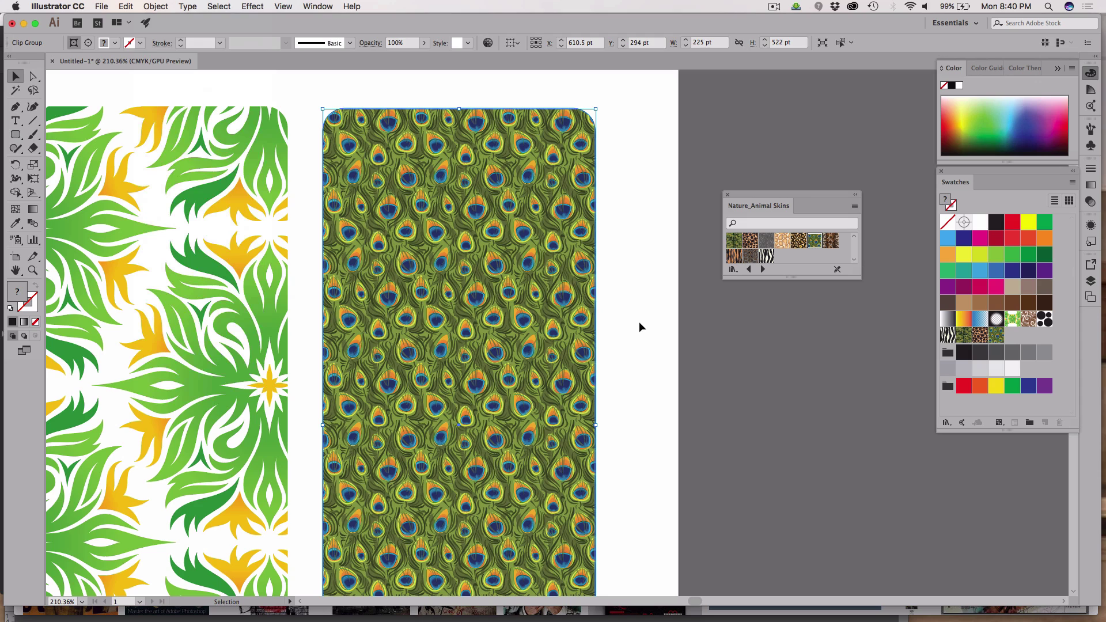
# Step: Nudge the Peacock clip group right and back left, closing the Object menu without applying anything
pyautogui.moveTo(563, 318); pyautogui.dragTo(631, 325)
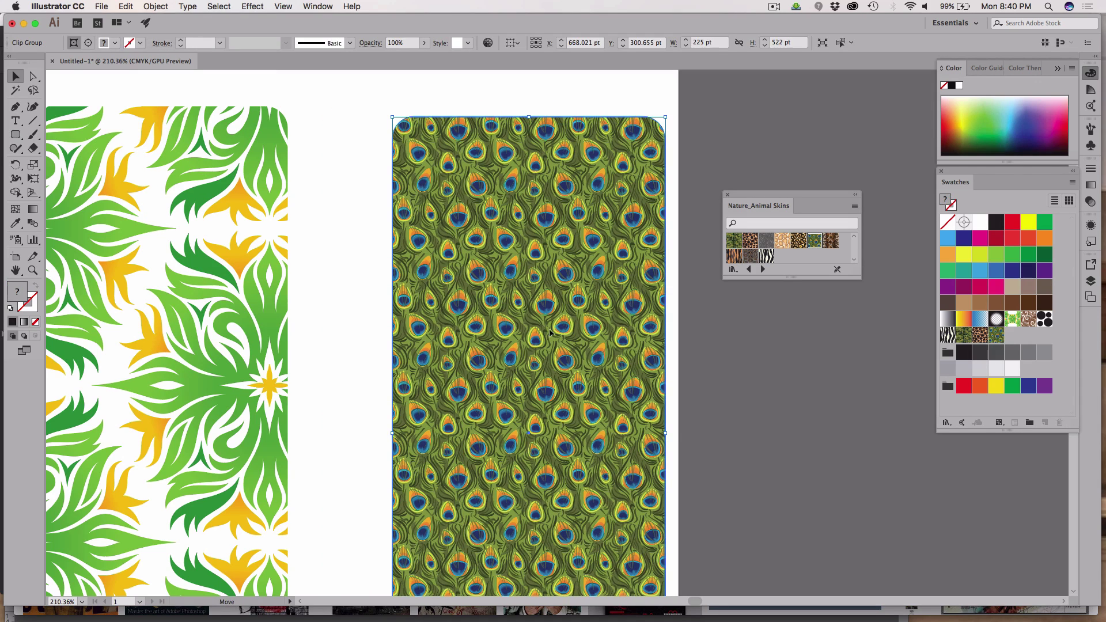
pyautogui.moveTo(551, 333); pyautogui.dragTo(521, 313)
pyautogui.click(155, 7)
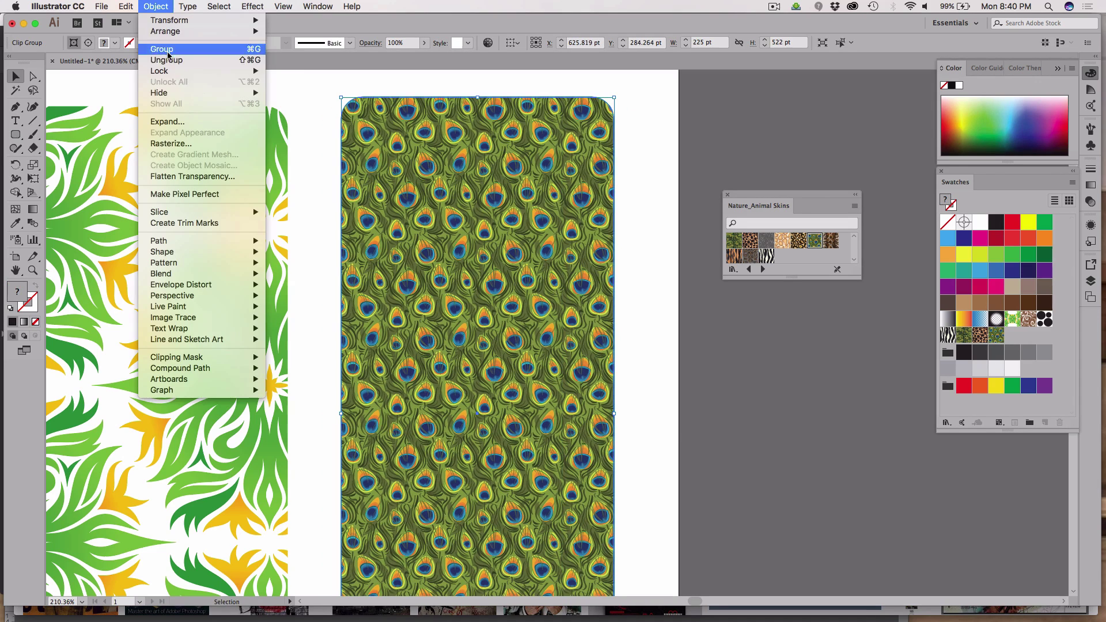
pyautogui.click(178, 123)
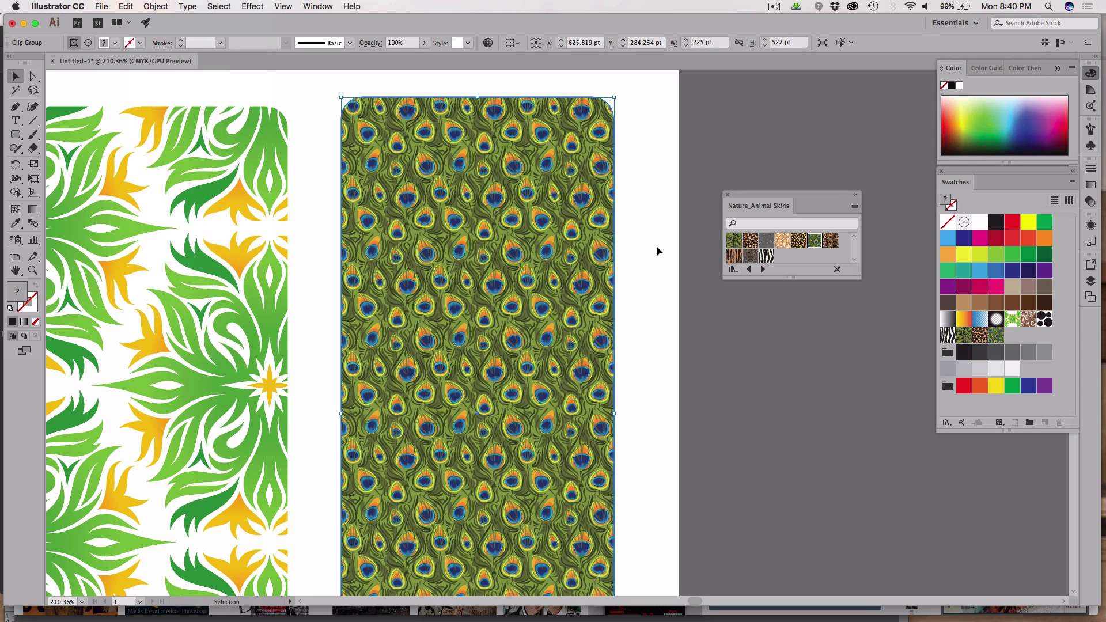
pyautogui.click(155, 6)
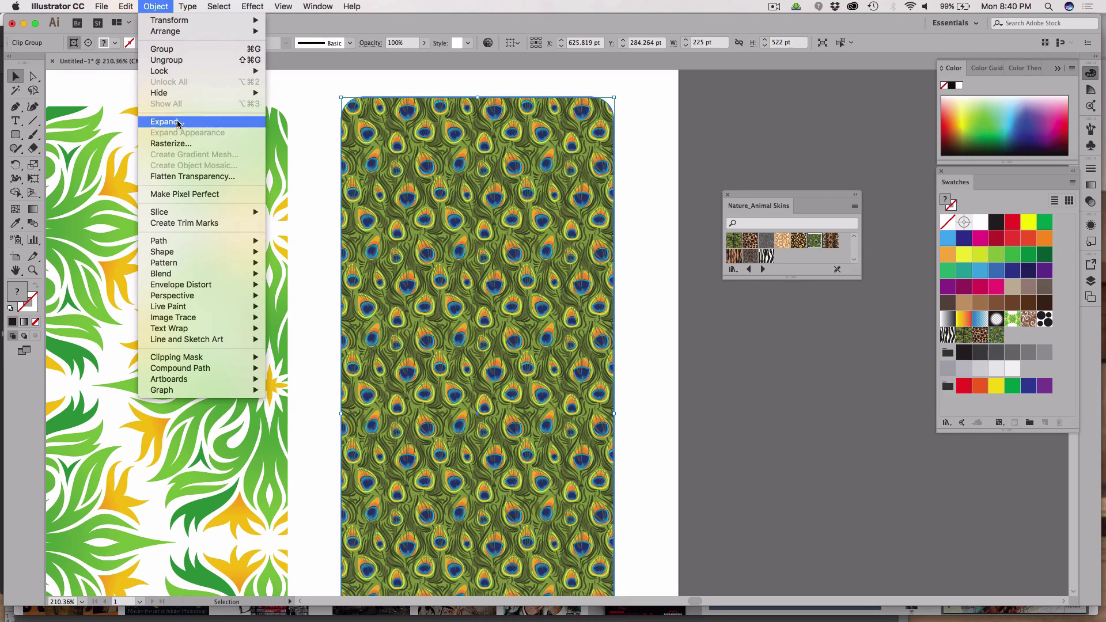
pyautogui.click(172, 6)
pyautogui.click(160, 7)
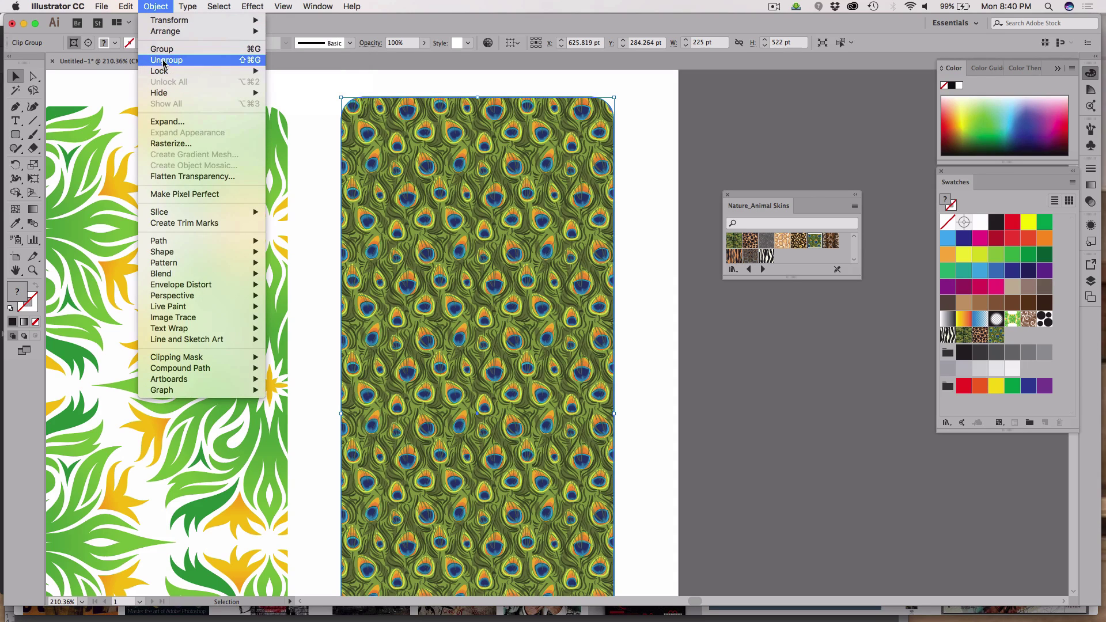
pyautogui.click(405, 175)
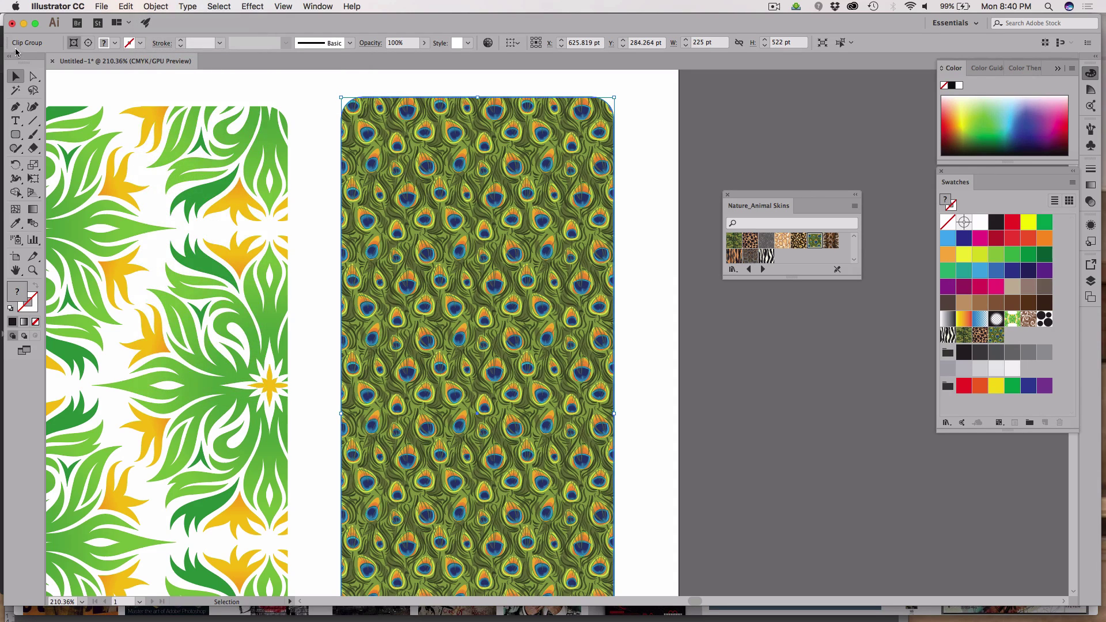
# Step: With Direct Selection, select a dark-green pattern shape, delete an anchor, and zoom in
pyautogui.press('a')
pyautogui.click(406, 178)
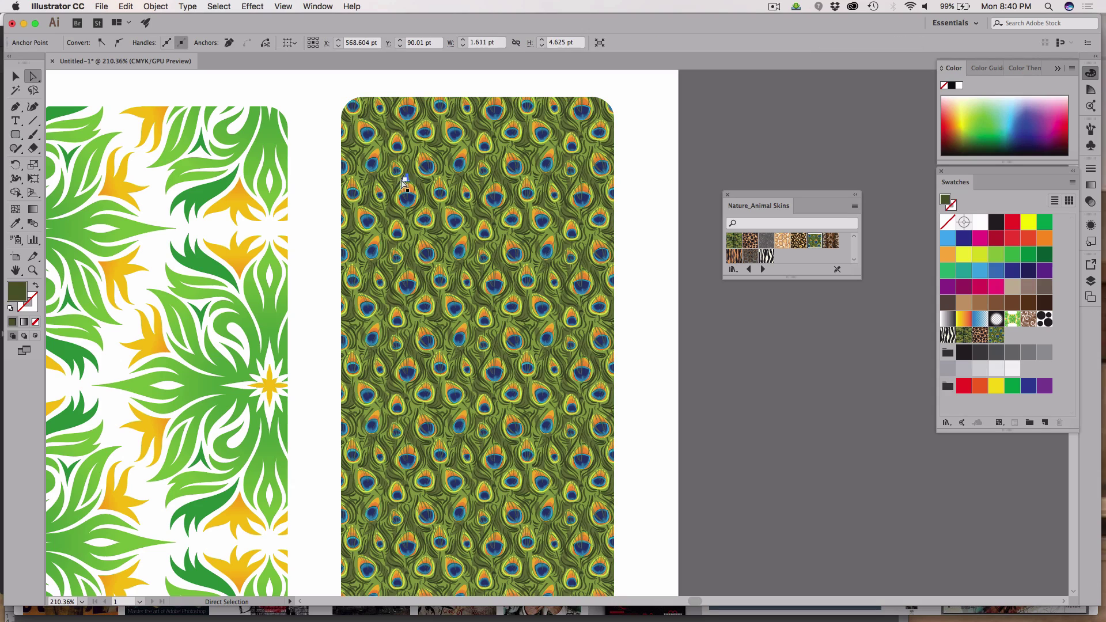
pyautogui.click(407, 182)
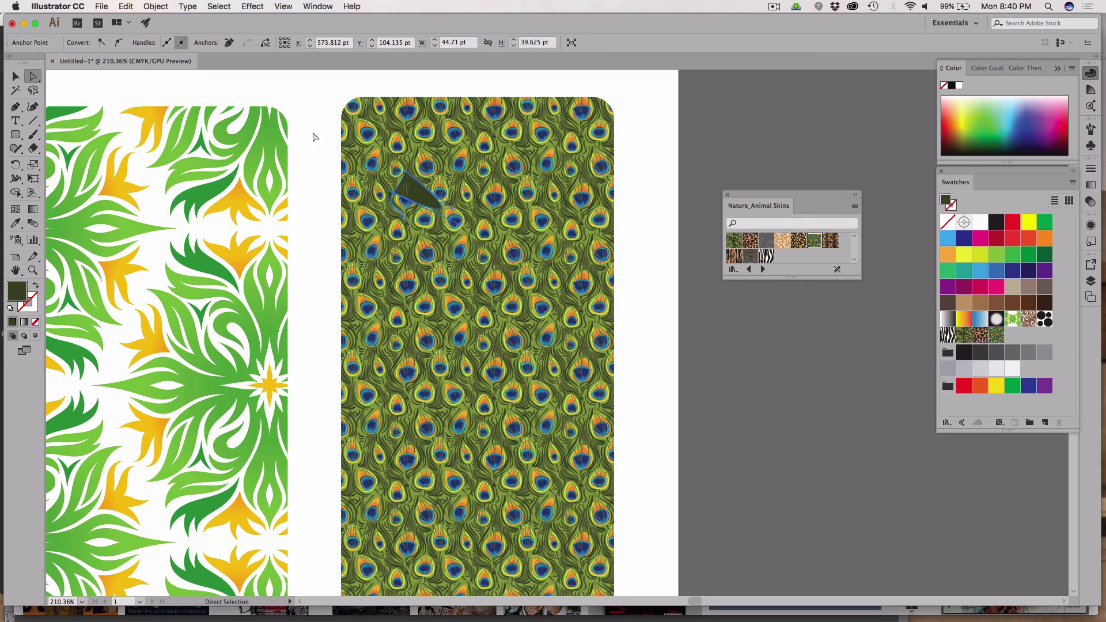
pyautogui.press('Delete')
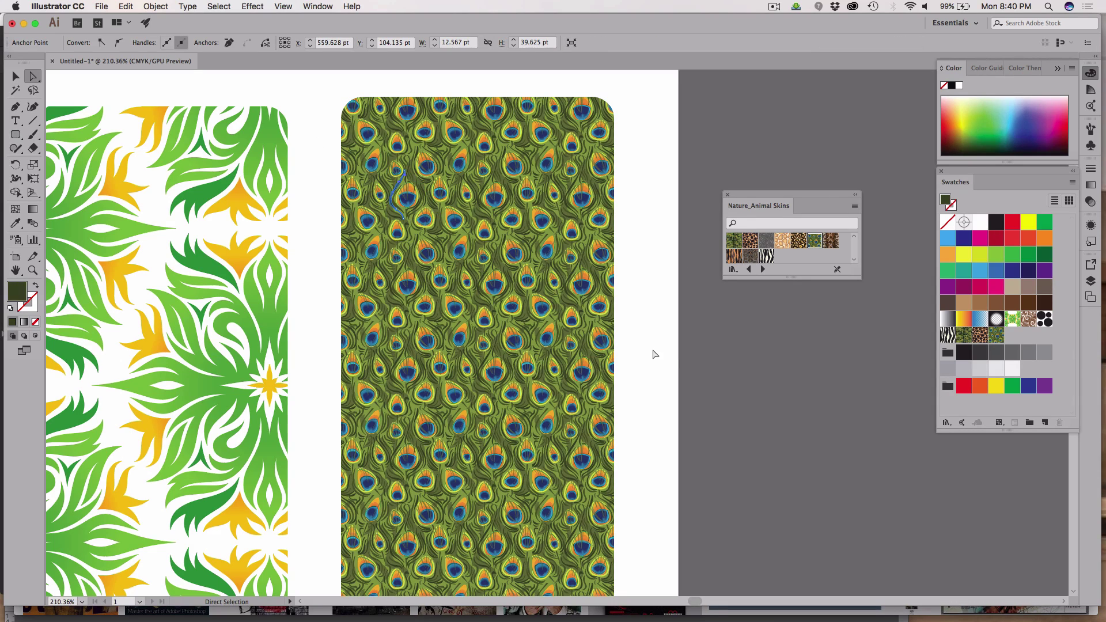
pyautogui.press('super+equal')
pyautogui.press('super+equal')
pyautogui.press('super+equal')
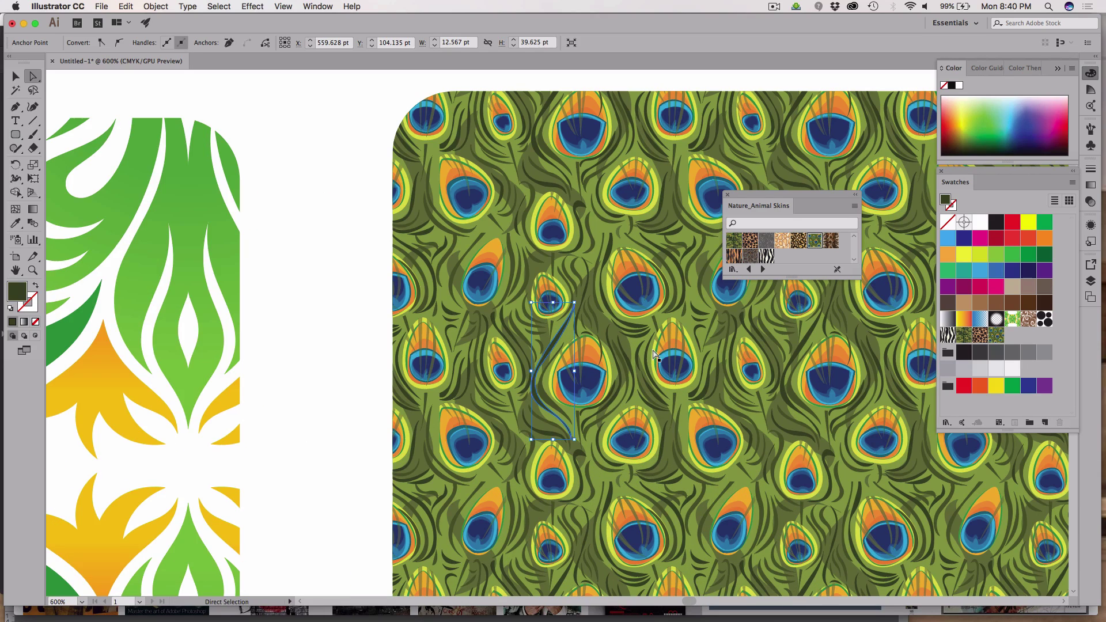
# Step: Drag the orange eye shape aside and select the blue eye pieces of the peacock feather
pyautogui.click(589, 356)
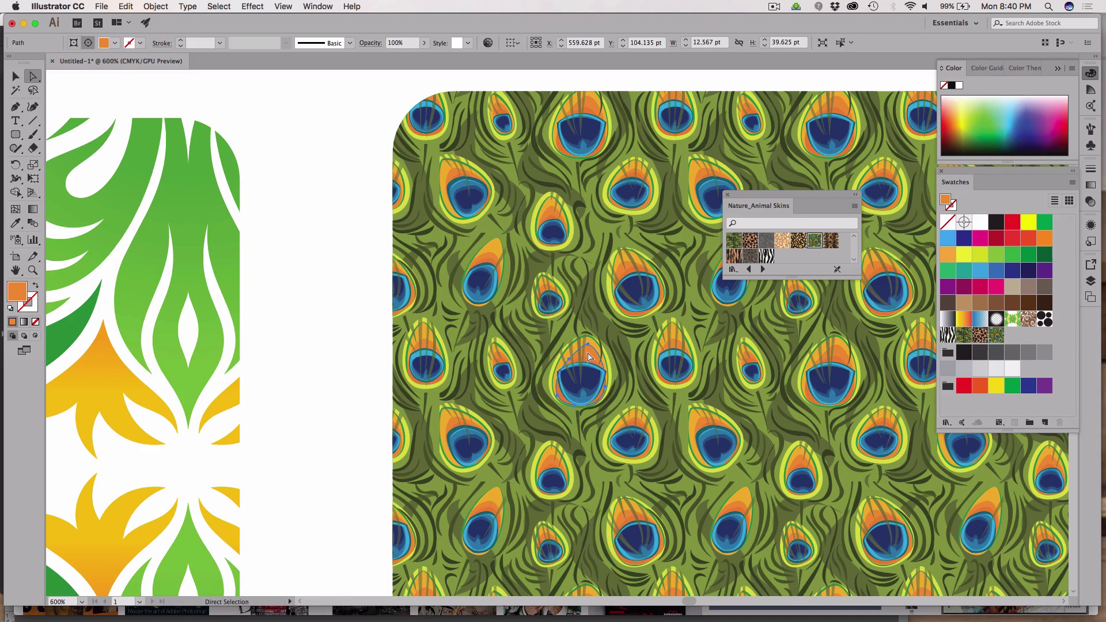
pyautogui.moveTo(589, 357); pyautogui.dragTo(603, 382)
pyautogui.click(581, 383)
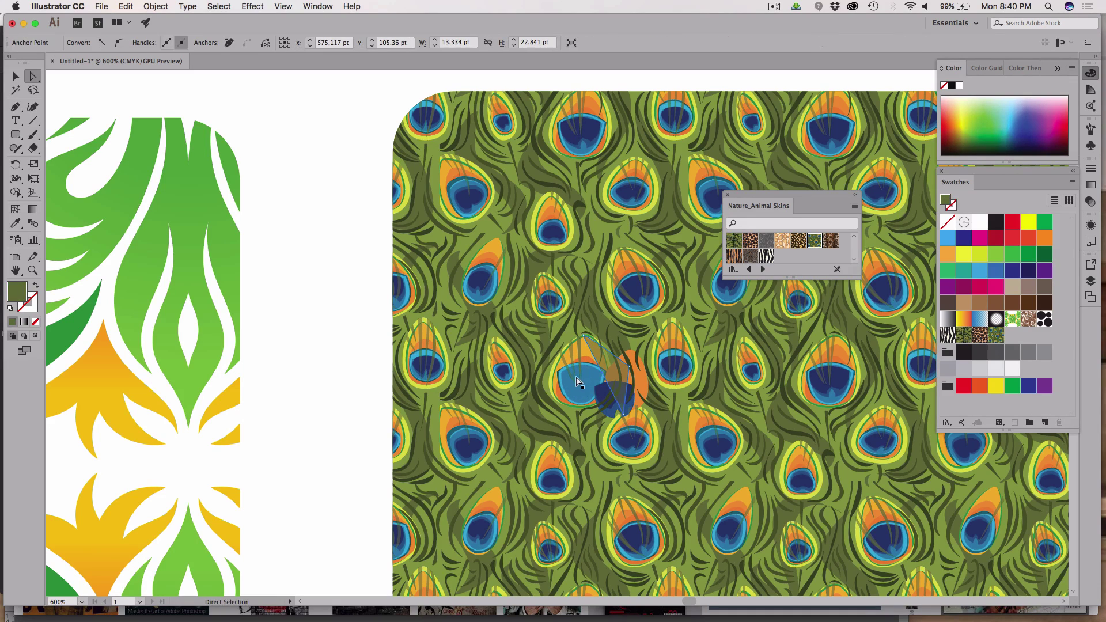
pyautogui.click(564, 386)
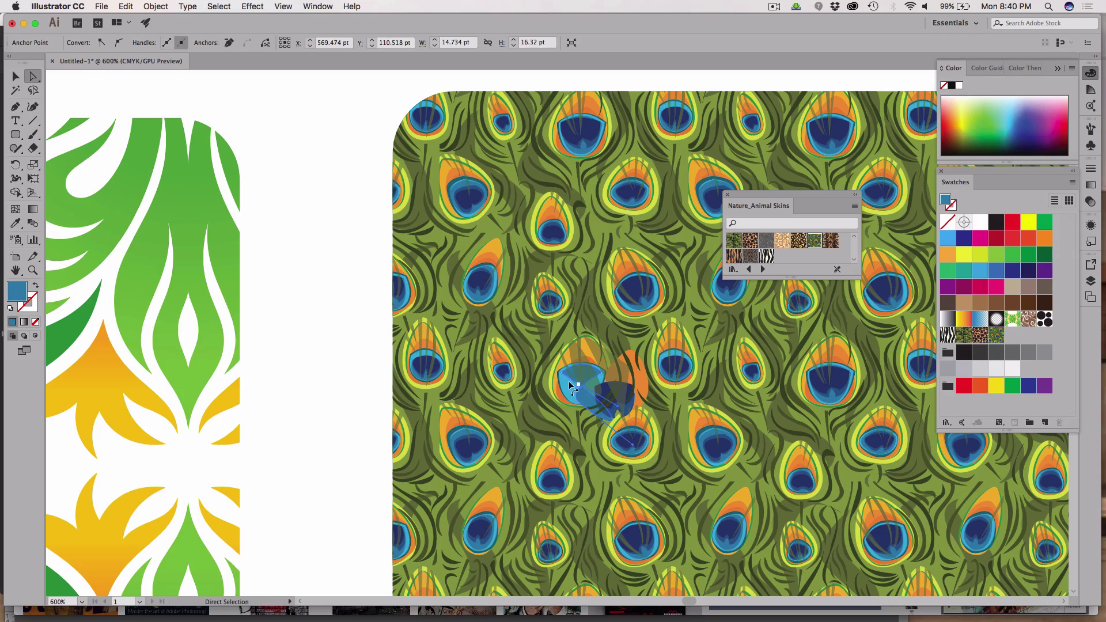
pyautogui.click(565, 385)
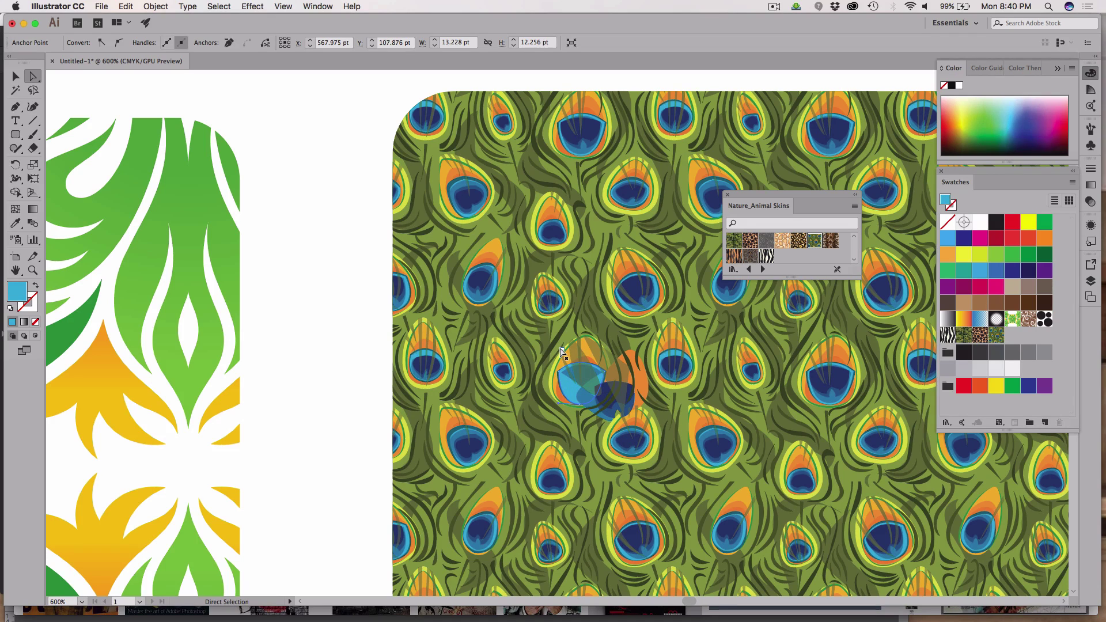
pyautogui.hscroll(1, 561, 352)
pyautogui.hscroll(5, 562, 352)
pyautogui.scroll(-3, 562, 352)
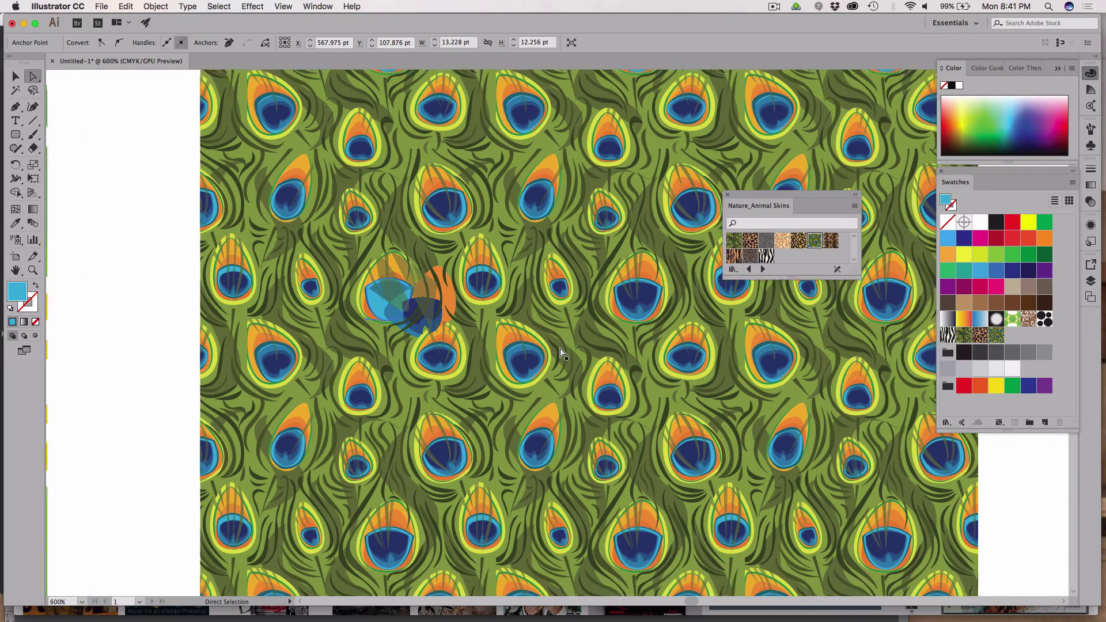
pyautogui.hscroll(2, 561, 353)
pyautogui.scroll(-5, 562, 353)
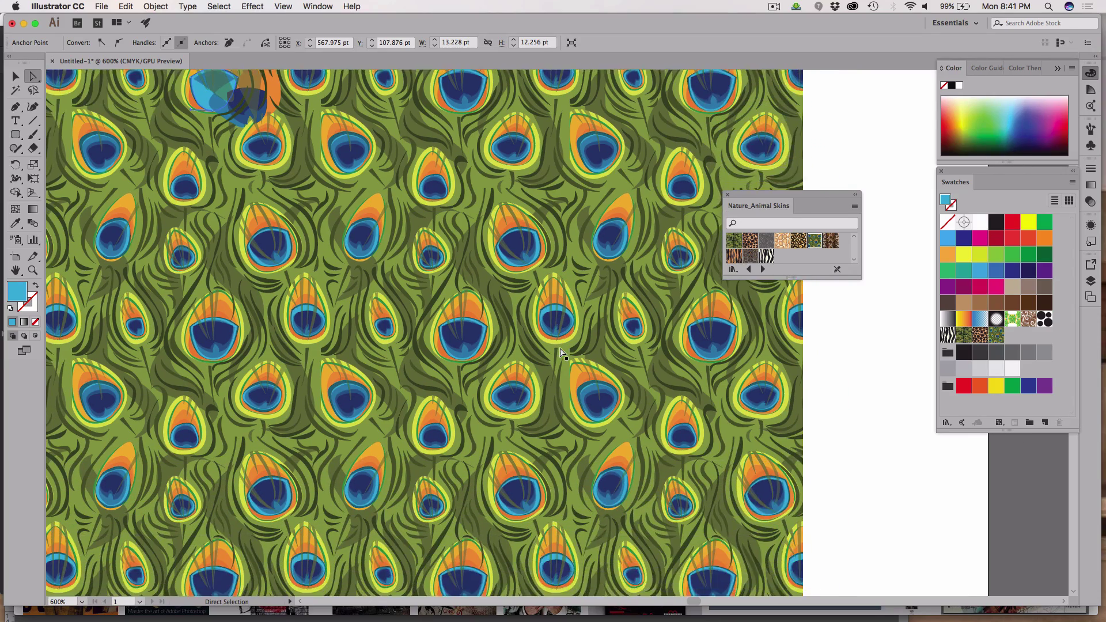
pyautogui.hscroll(-2, 562, 352)
pyautogui.hscroll(-3, 562, 353)
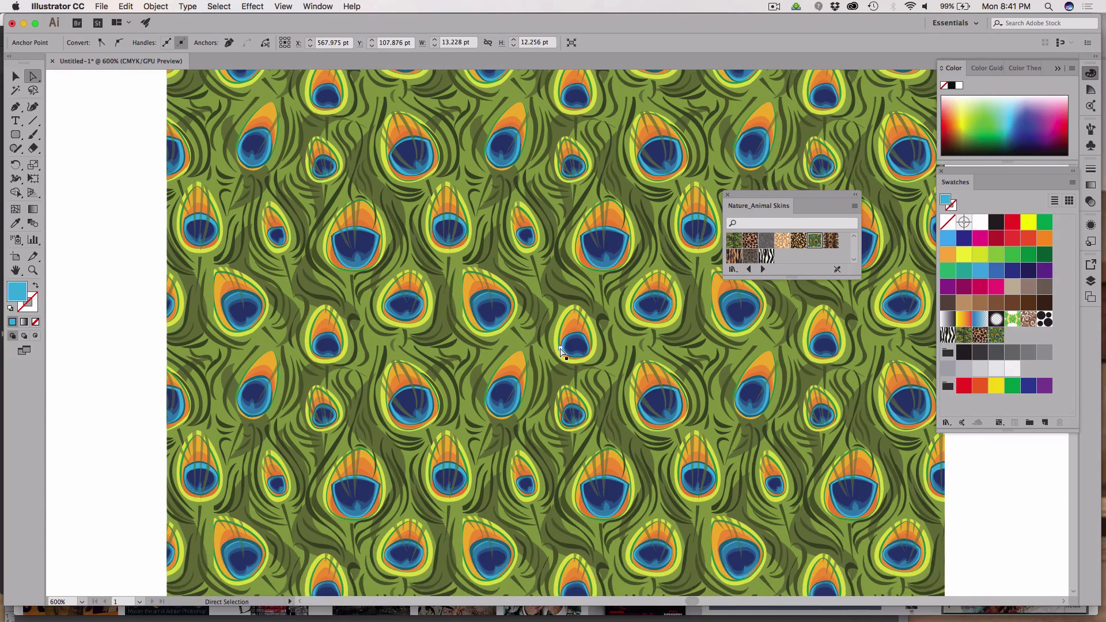
# Step: Select a single 72 pt square pattern tile and a thin dark-green curved path
pyautogui.click(465, 284)
pyautogui.scroll(2, 439, 293)
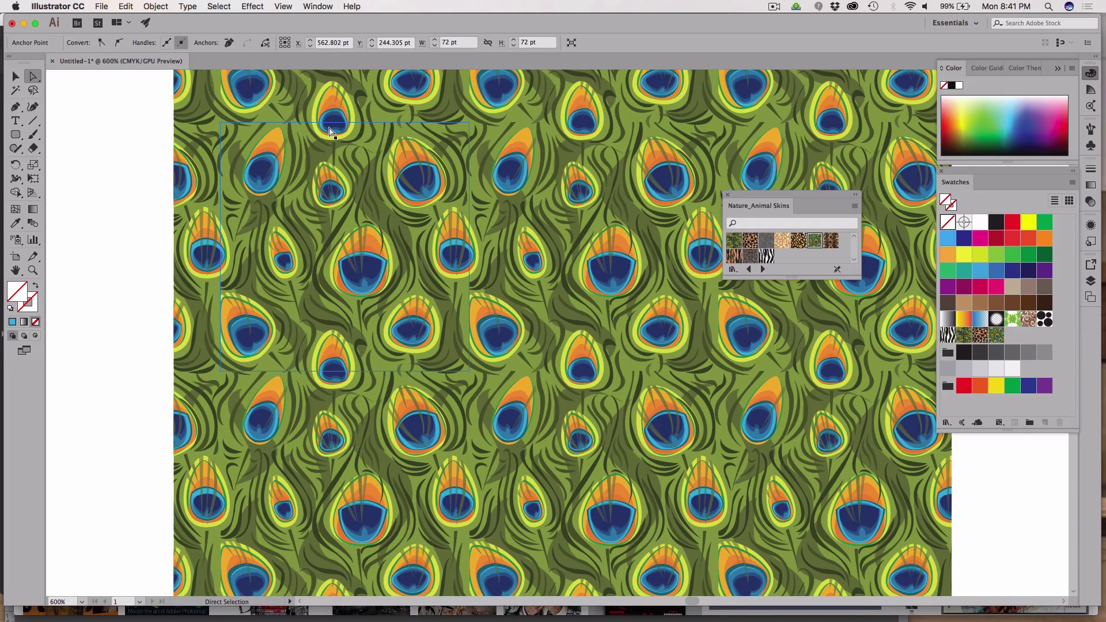
pyautogui.click(554, 352)
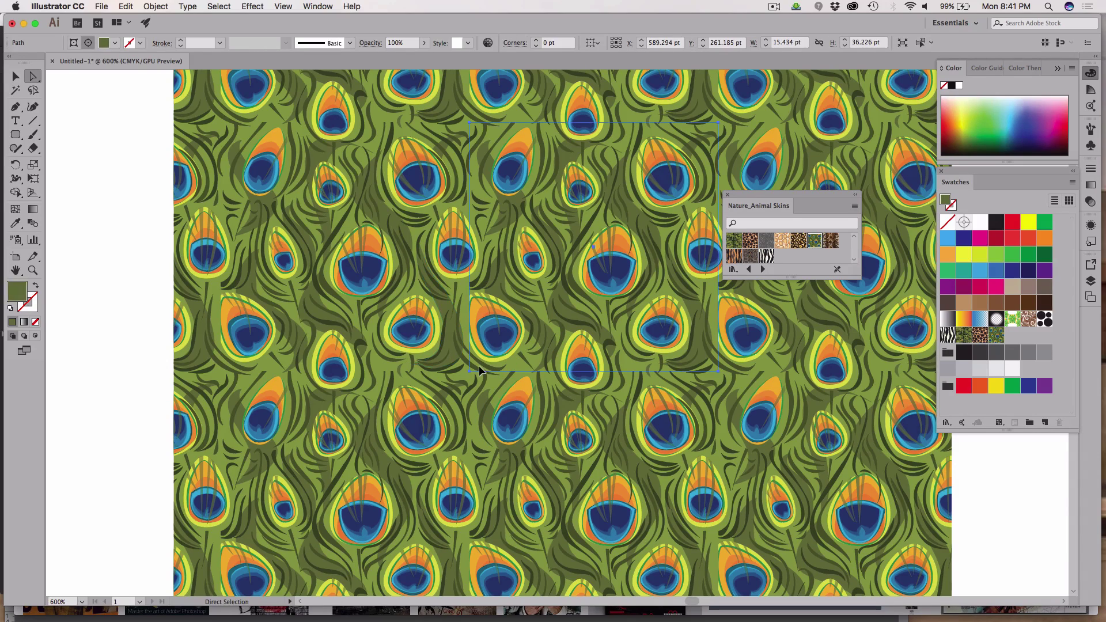
pyautogui.click(473, 374)
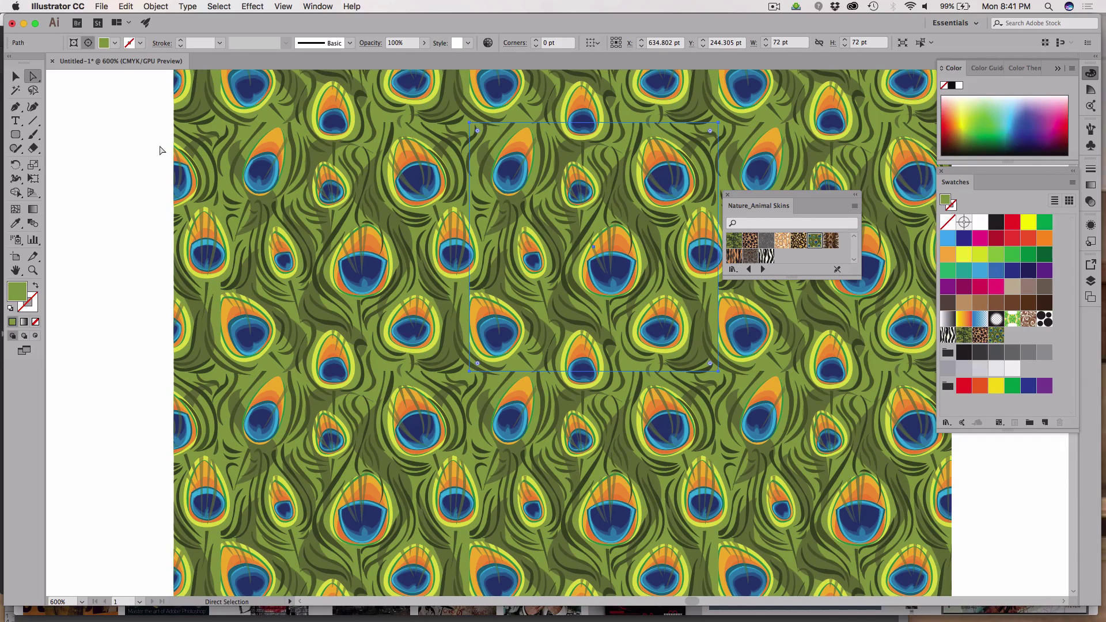
# Step: Marquee-select and delete the left block of Peacock pattern pieces
pyautogui.moveTo(116, 156); pyautogui.dragTo(464, 408)
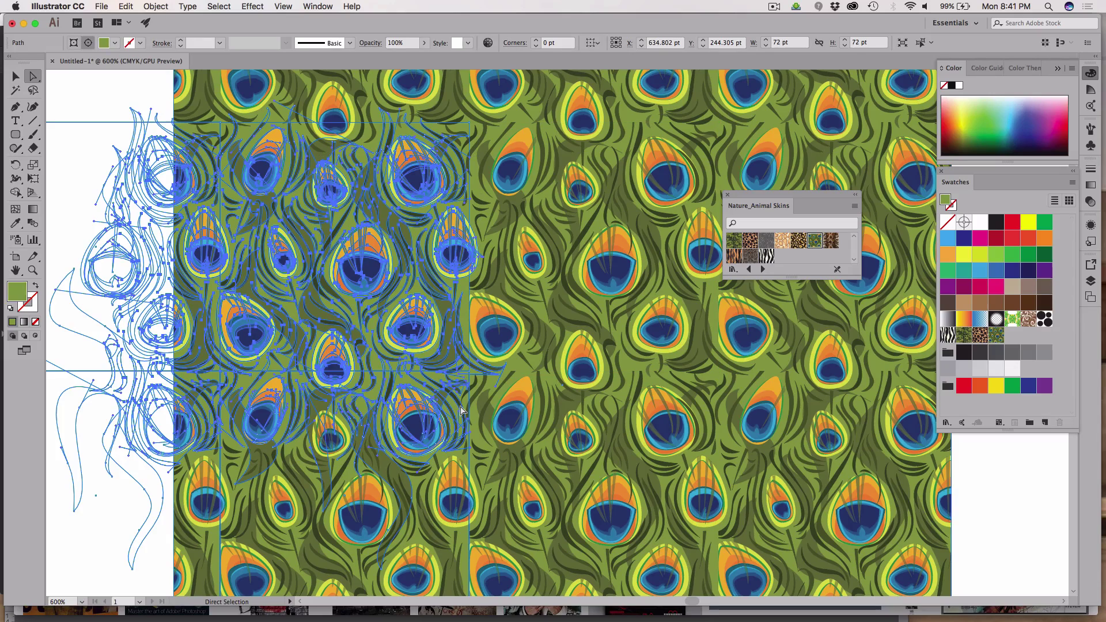
pyautogui.press('Delete')
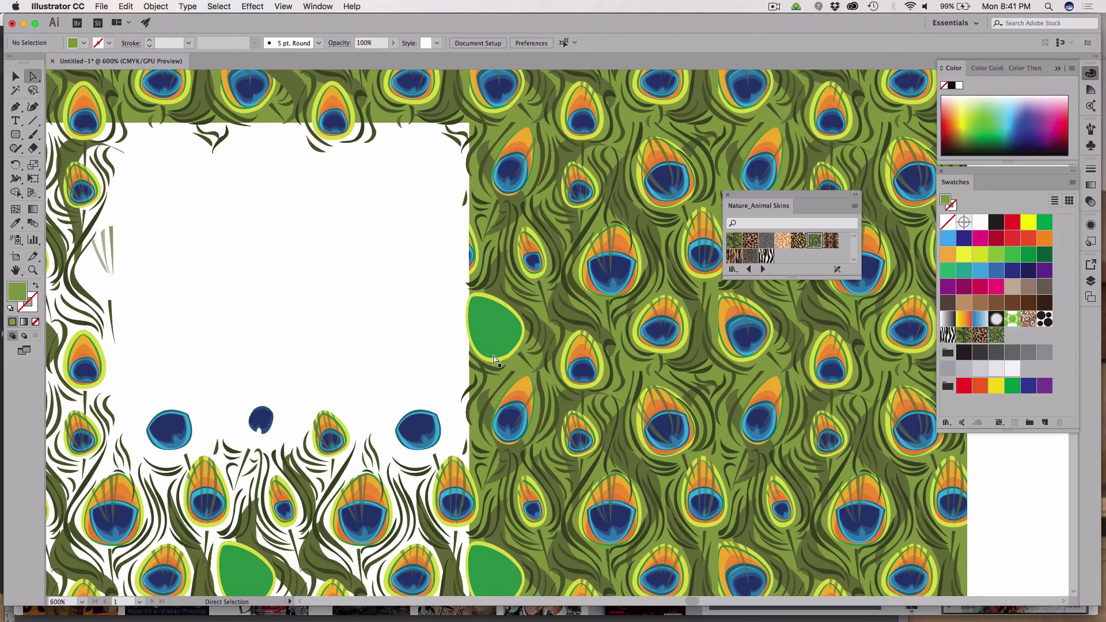
pyautogui.hscroll(3, 494, 360)
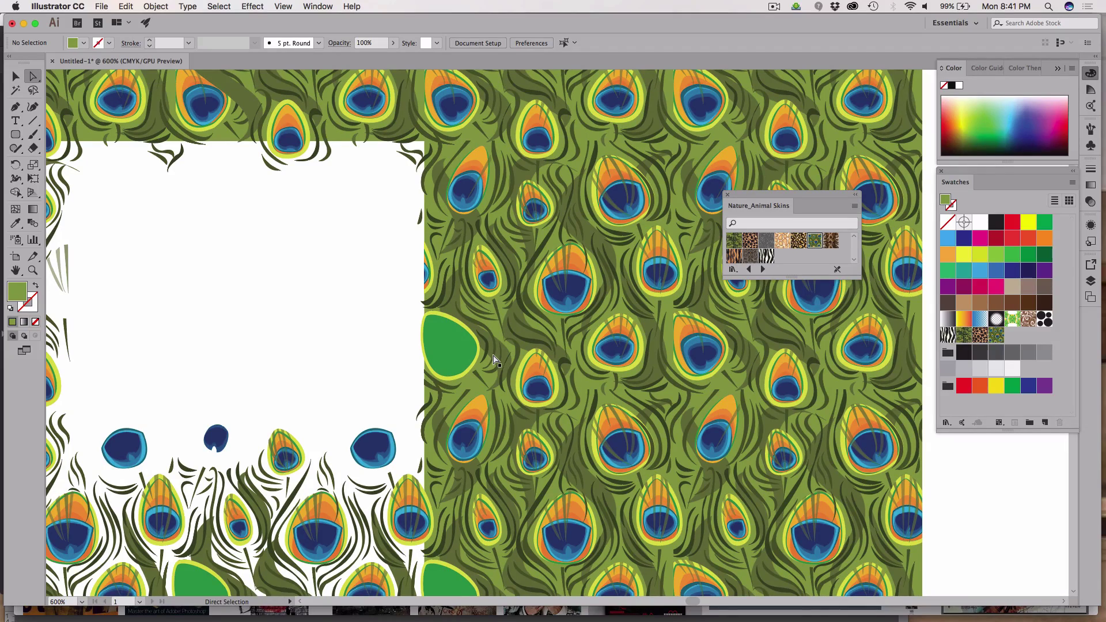
# Step: Zoom out, then marquee-select and delete a block of feather pieces on the right
pyautogui.press('super+minus')
pyautogui.press('super+minus')
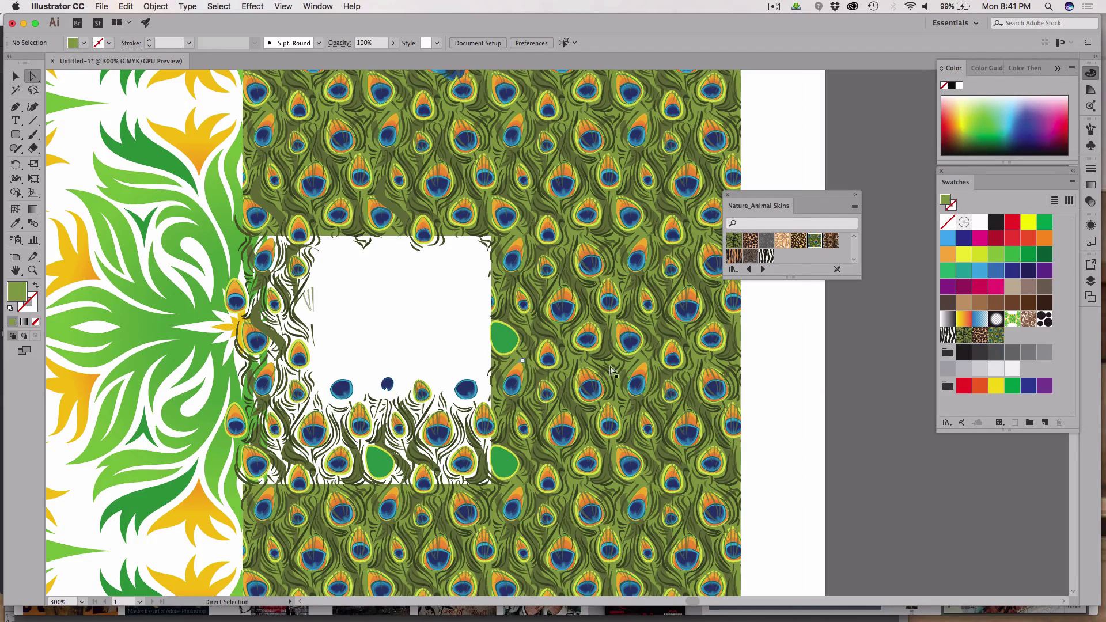
pyautogui.moveTo(792, 457); pyautogui.dragTo(545, 309)
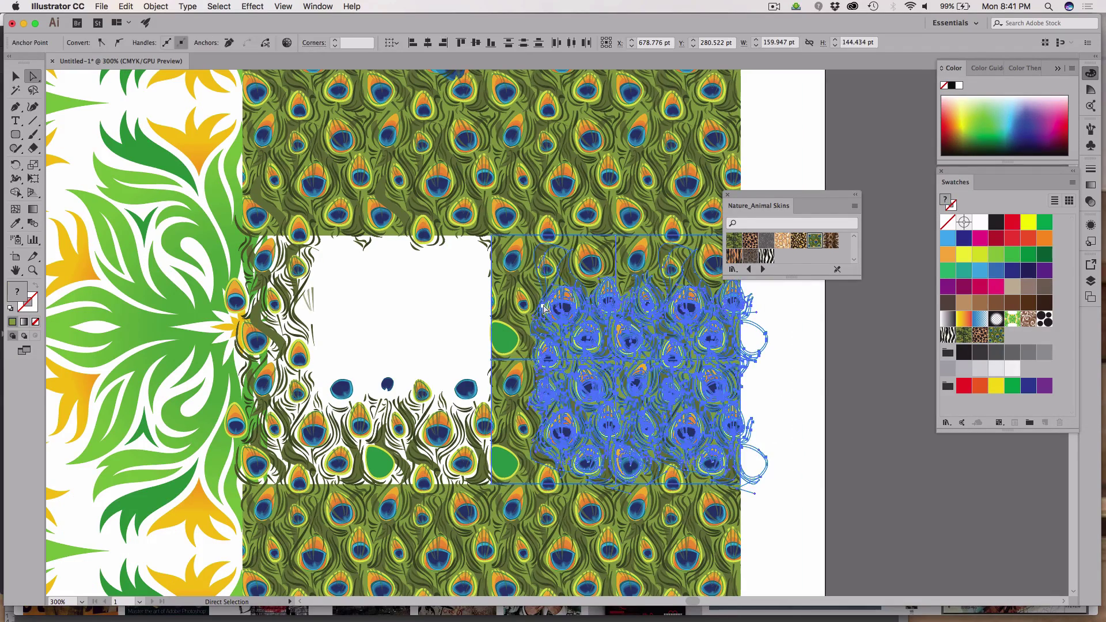
pyautogui.press('Delete')
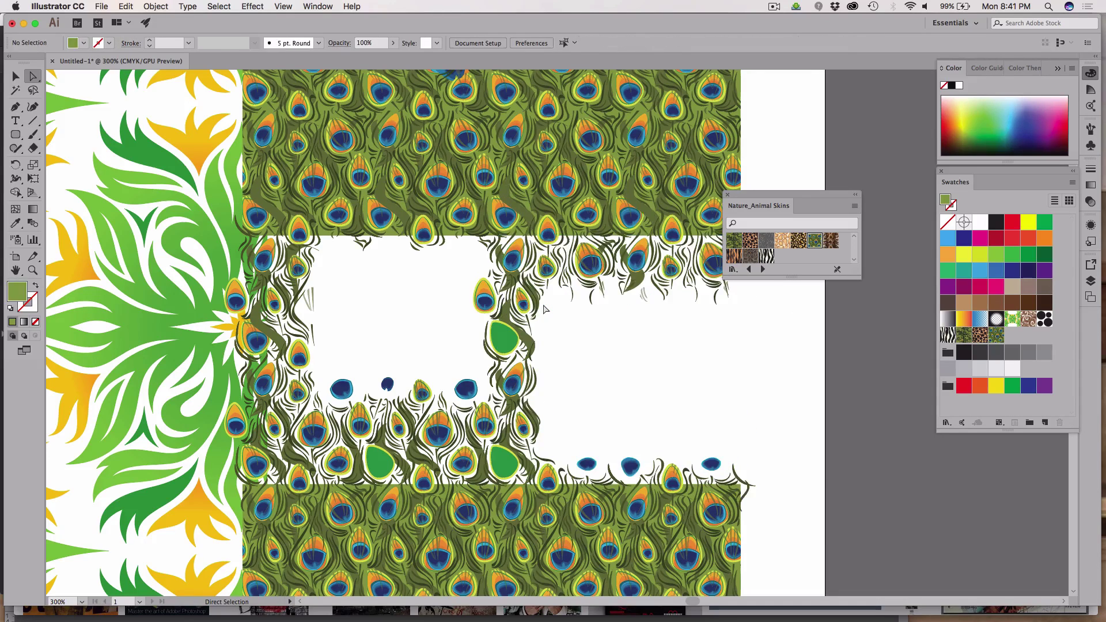
pyautogui.scroll(2, 546, 310)
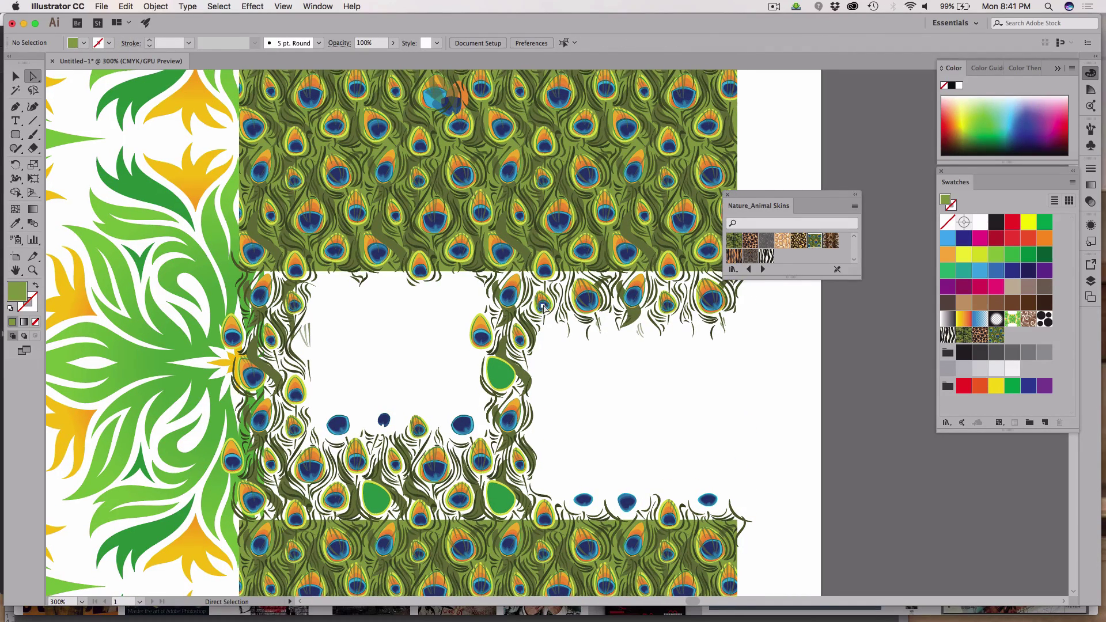
pyautogui.scroll(-8, 545, 307)
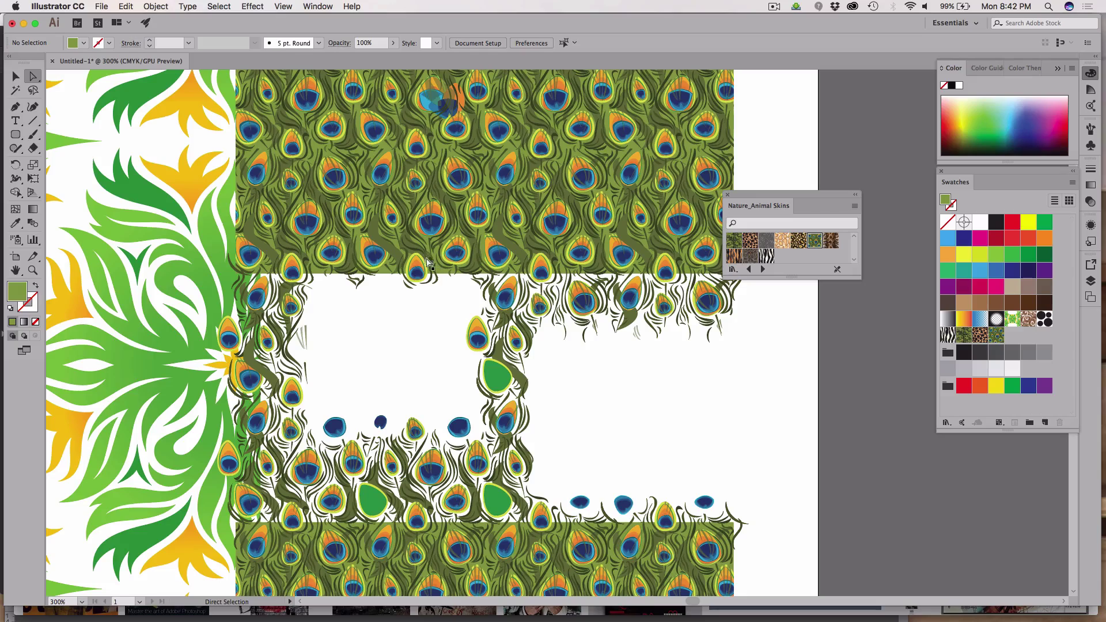
pyautogui.scroll(-15, 436, 311)
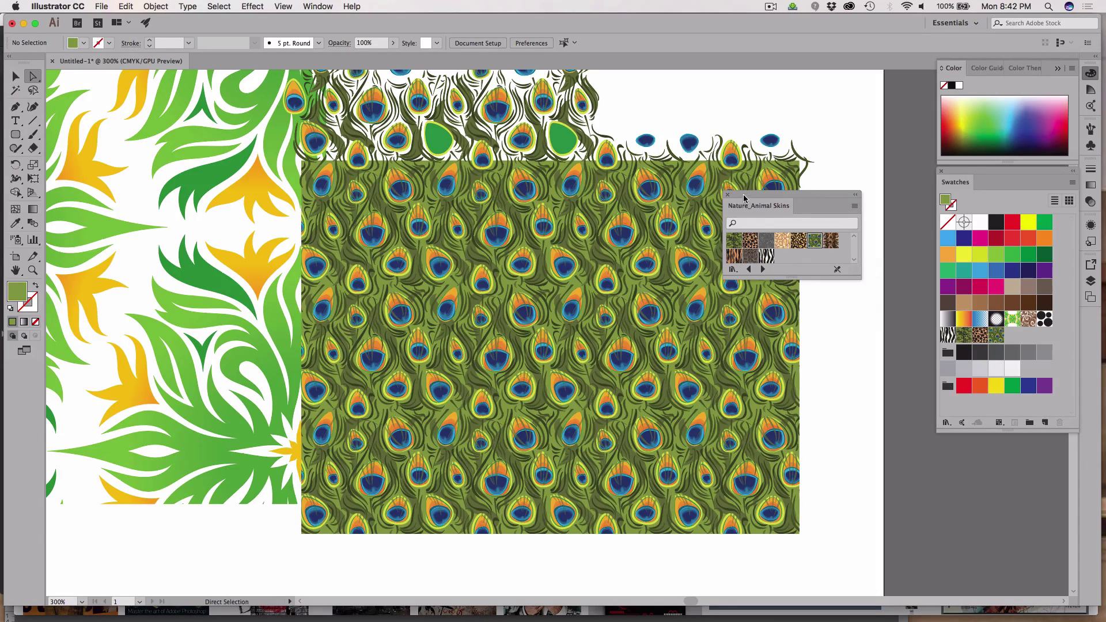
# Step: Move the Nature_Animal Skins panel aside and delete one 72 pt Peacock tile on the left
pyautogui.moveTo(744, 198); pyautogui.dragTo(871, 228)
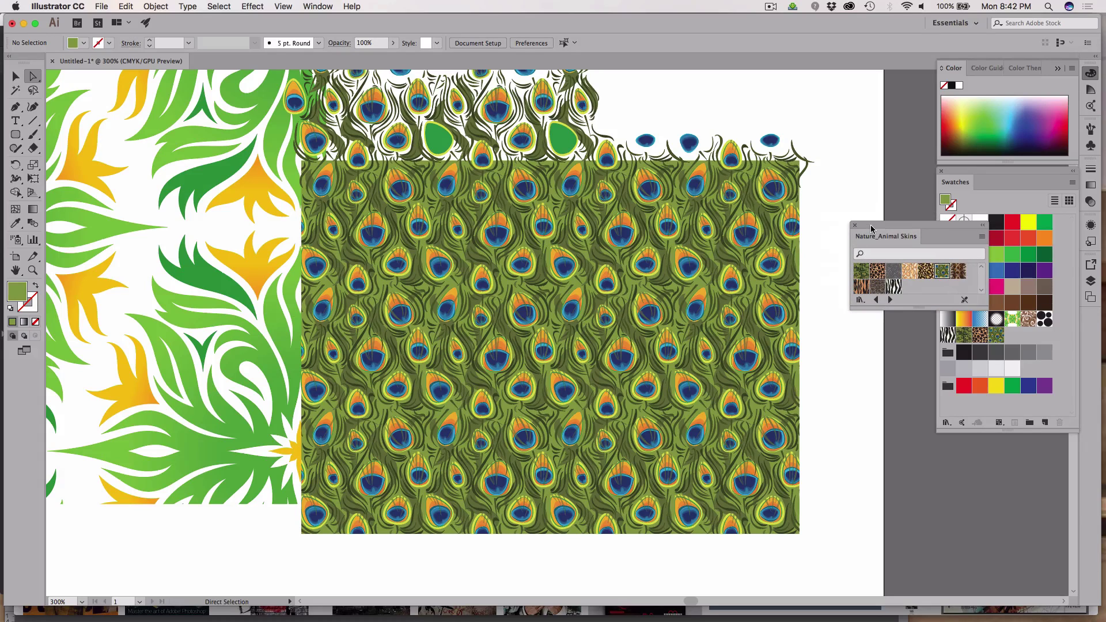
pyautogui.click(326, 411)
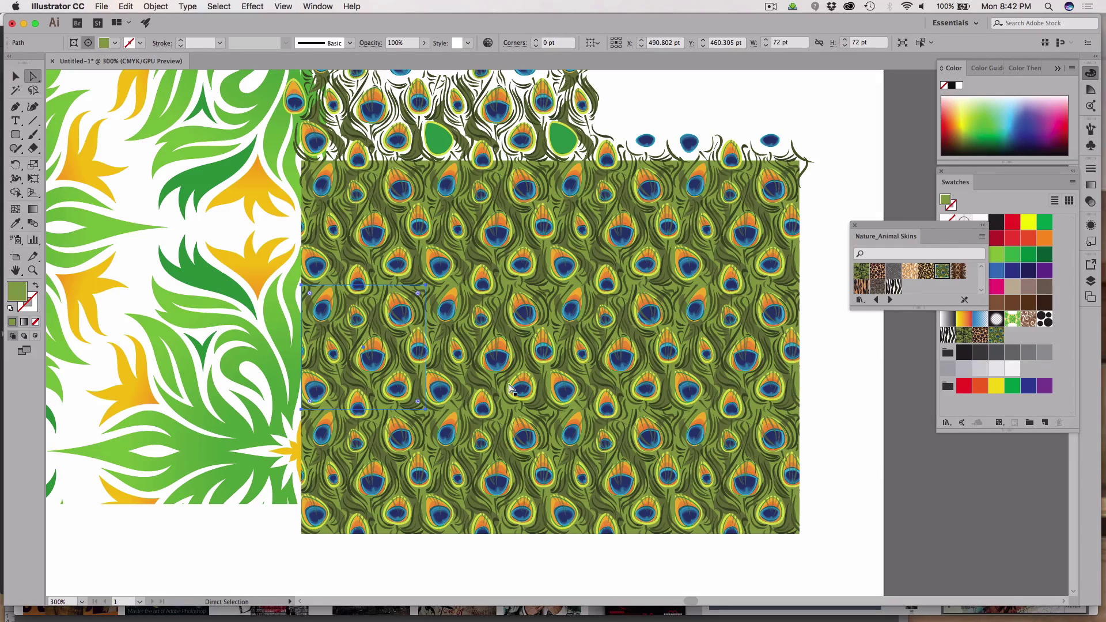
pyautogui.press('Delete')
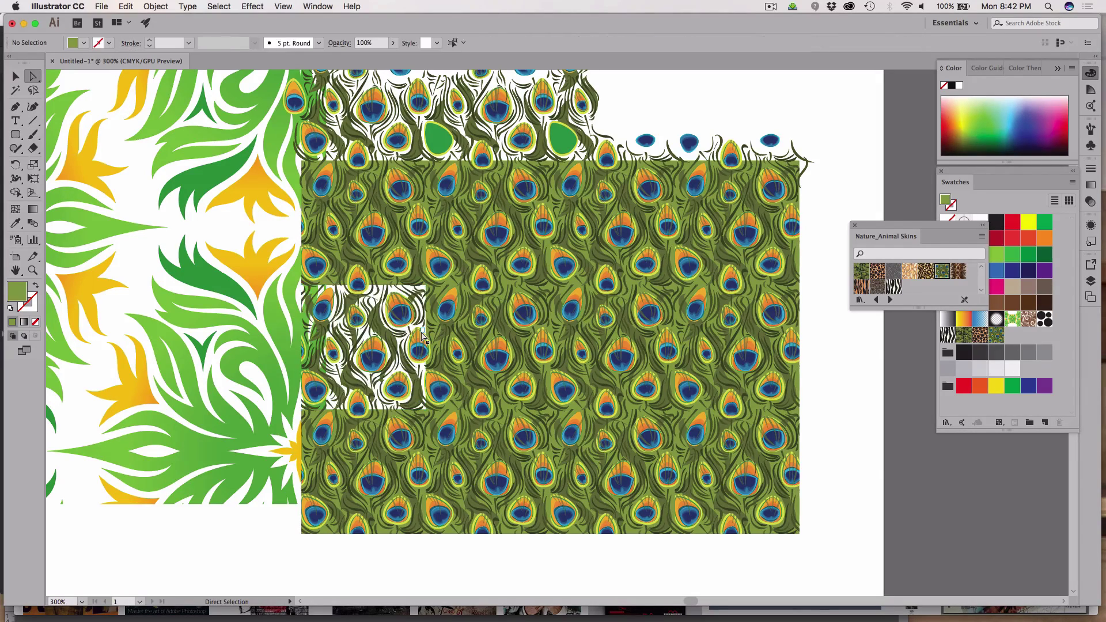
pyautogui.hscroll(-10, 422, 336)
# Step: Zoom out and scroll to frame the floral and expanded peacock rectangles on the artboard
pyautogui.press('super+minus')
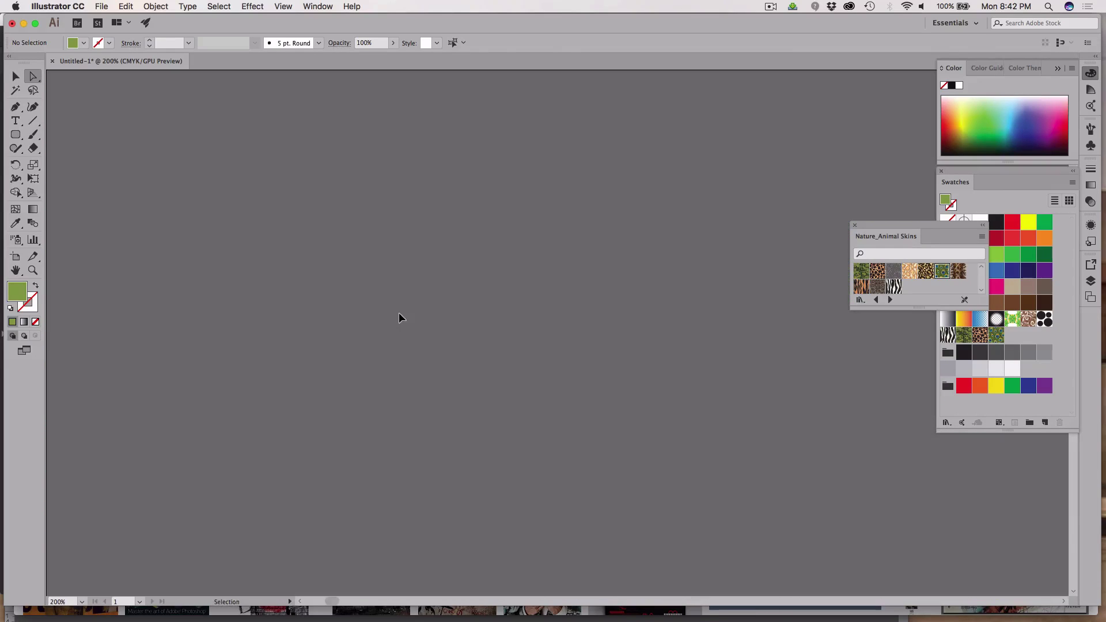
pyautogui.press('super+minus')
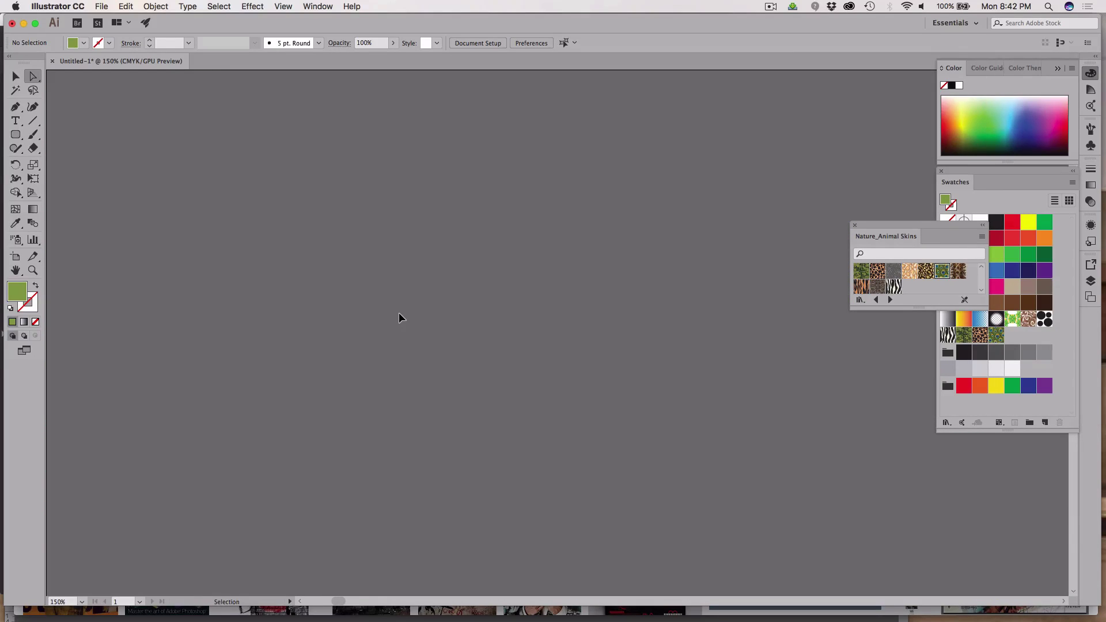
pyautogui.press('super+minus')
pyautogui.press('super+minus')
pyautogui.press('super+minus')
pyautogui.press('super+minus')
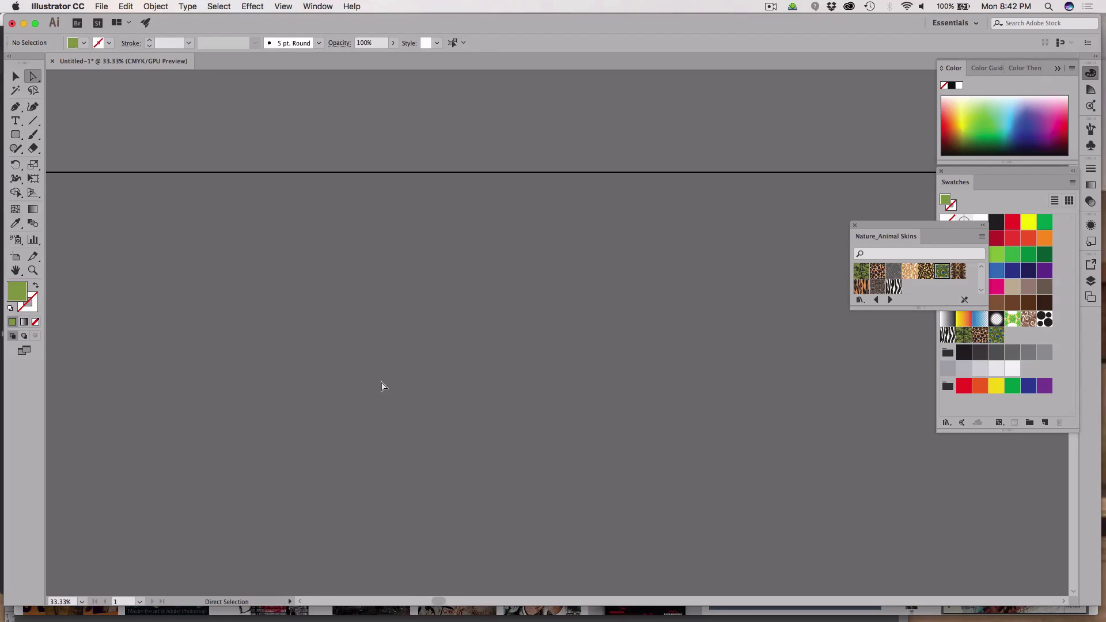
pyautogui.scroll(5, 382, 386)
pyautogui.hscroll(3, 381, 386)
pyautogui.scroll(-3, 381, 386)
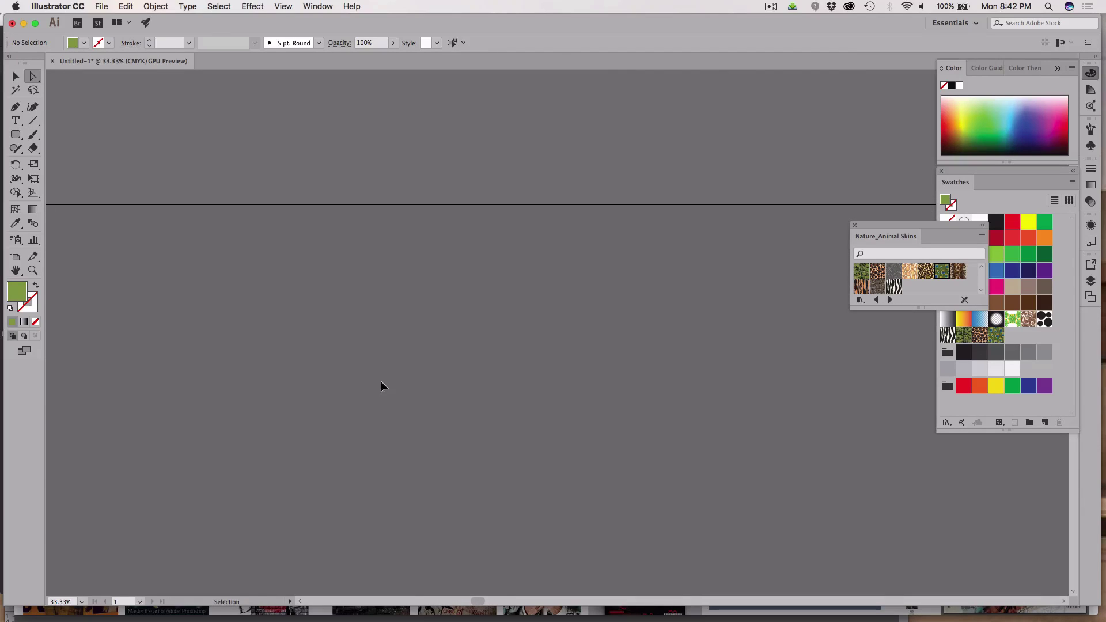
pyautogui.scroll(5, 381, 386)
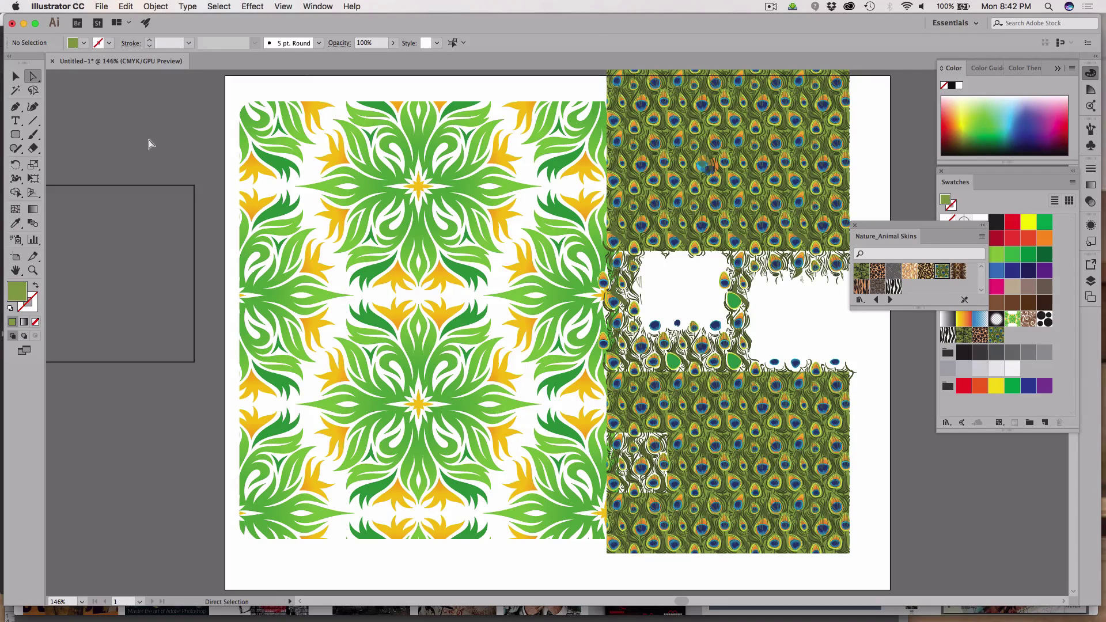
# Step: Draw a rounded rectangle over the floral area and give it a white-to-black gradient fill
pyautogui.click(15, 135)
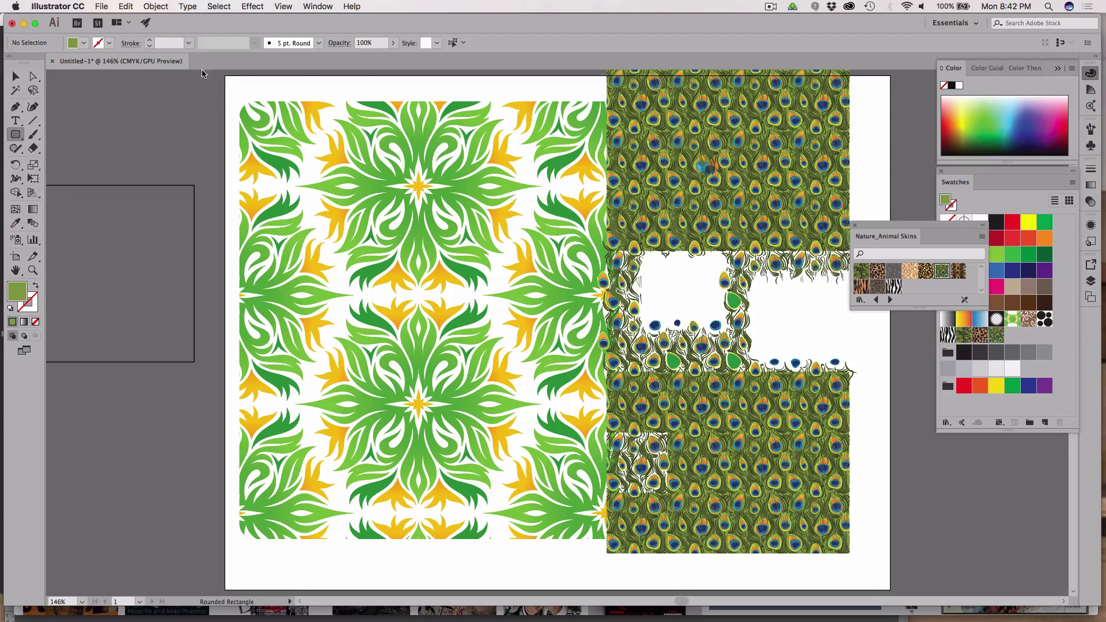
pyautogui.moveTo(235, 88); pyautogui.dragTo(541, 467)
pyautogui.moveTo(603, 547); pyautogui.dragTo(608, 550)
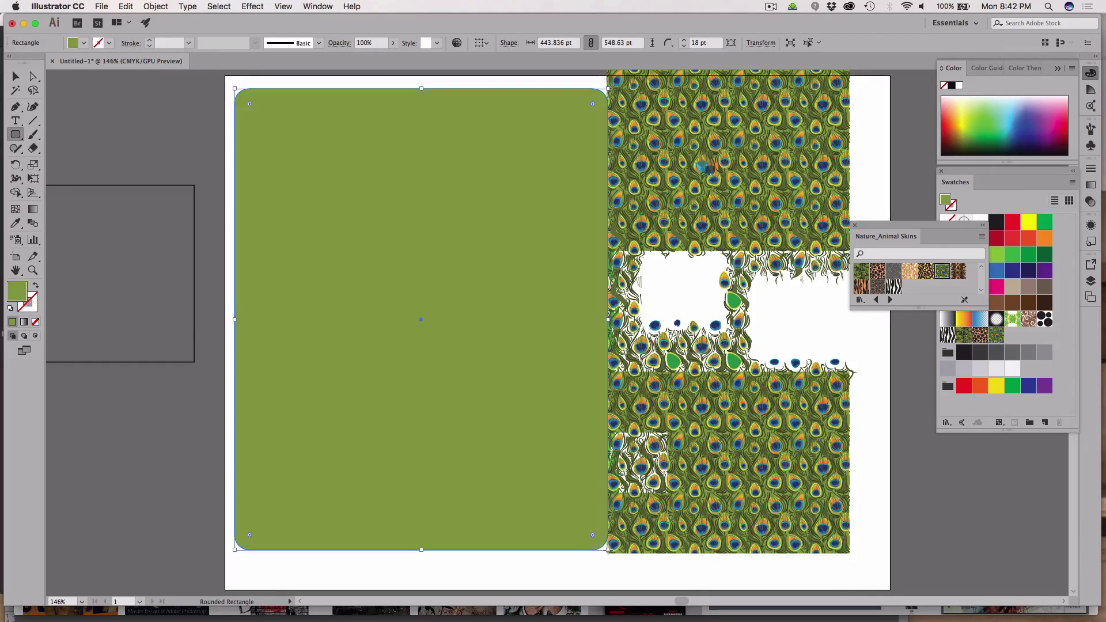
pyautogui.click(24, 321)
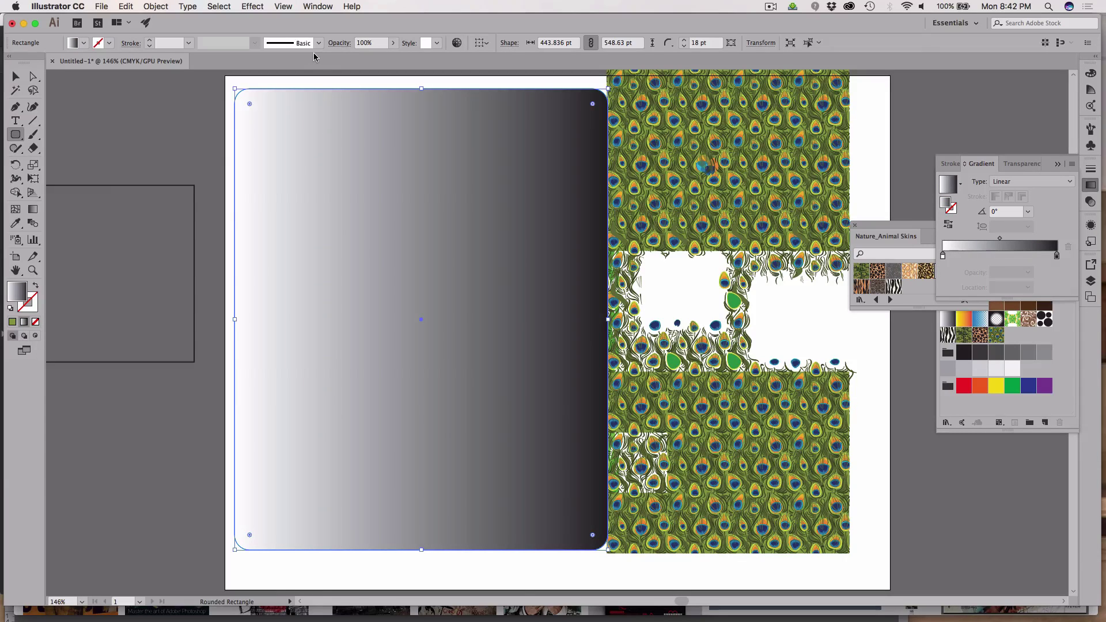
# Step: Send the gradient rectangle behind the floral pattern rectangle
pyautogui.press('super+z')
pyautogui.press('super+a')
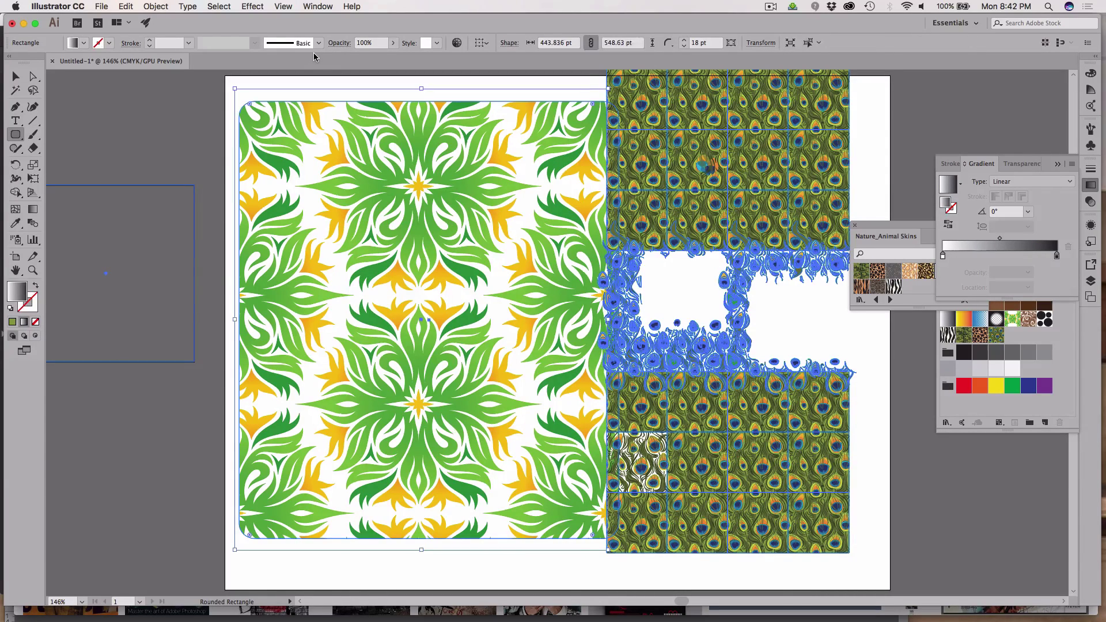
pyautogui.press('super+shift+z')
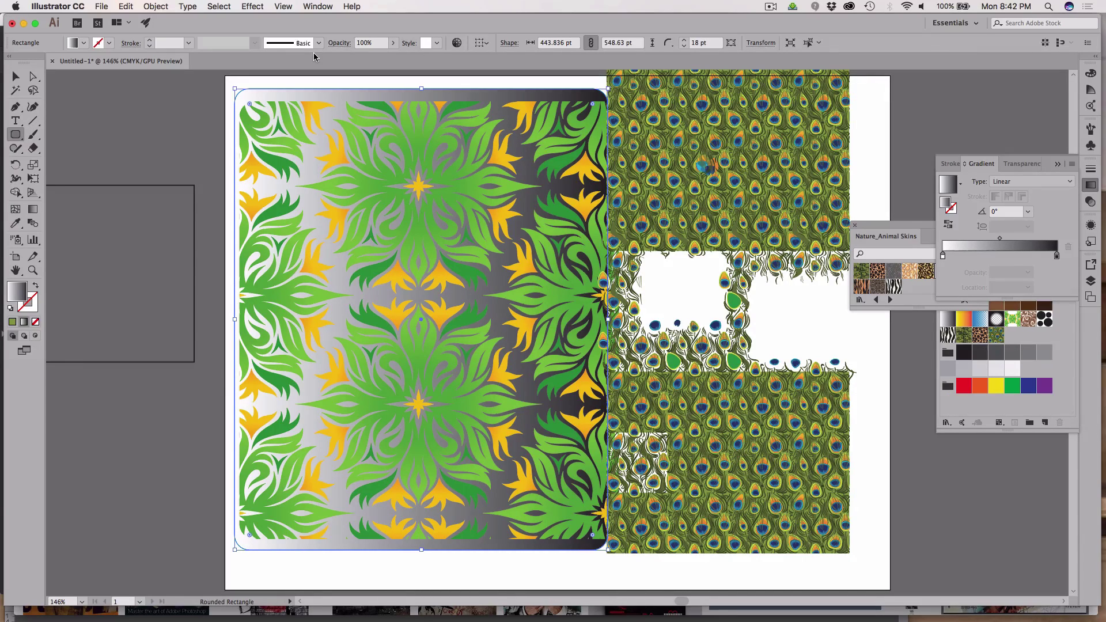
pyautogui.click(16, 77)
# Step: Fill the front floral rectangle with the black polka-dot pattern swatch, revealing the gradient
pyautogui.click(355, 192)
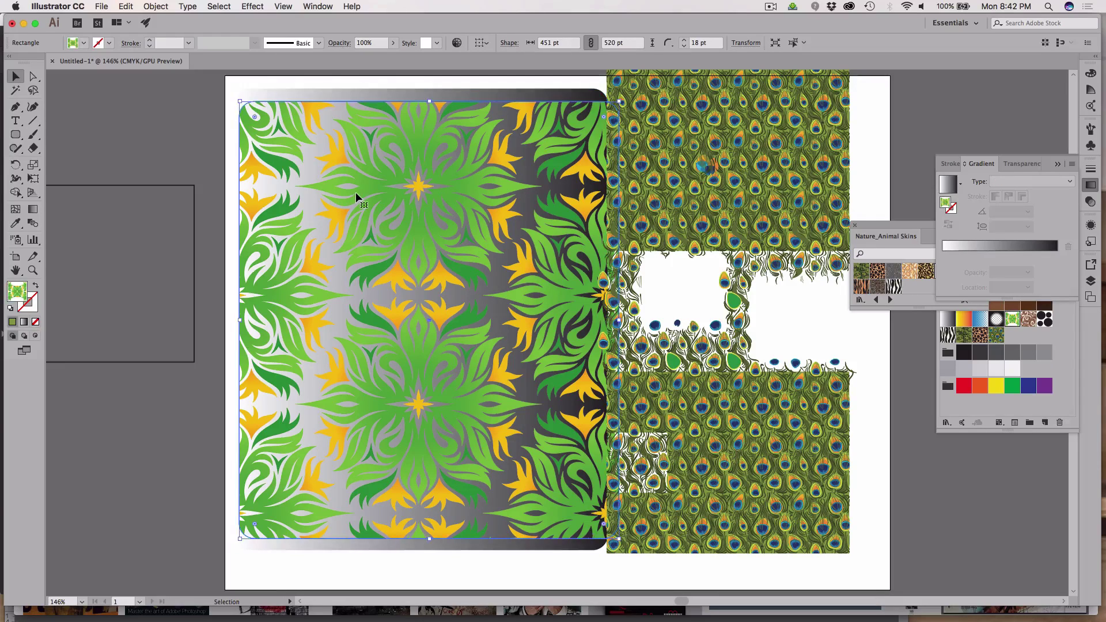
pyautogui.click(1043, 320)
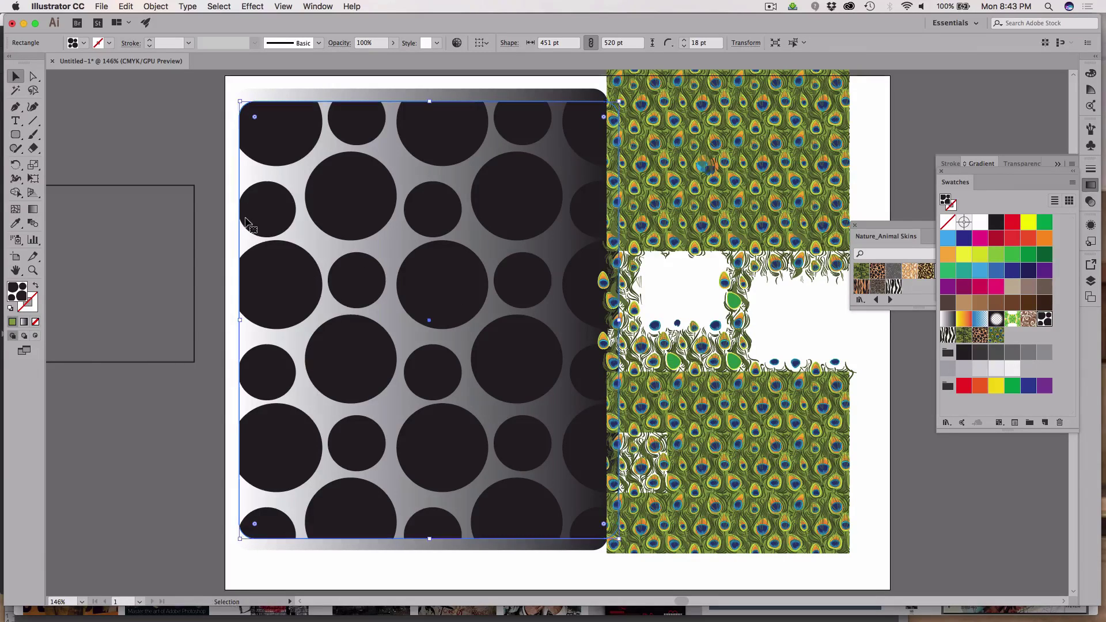
pyautogui.click(771, 7)
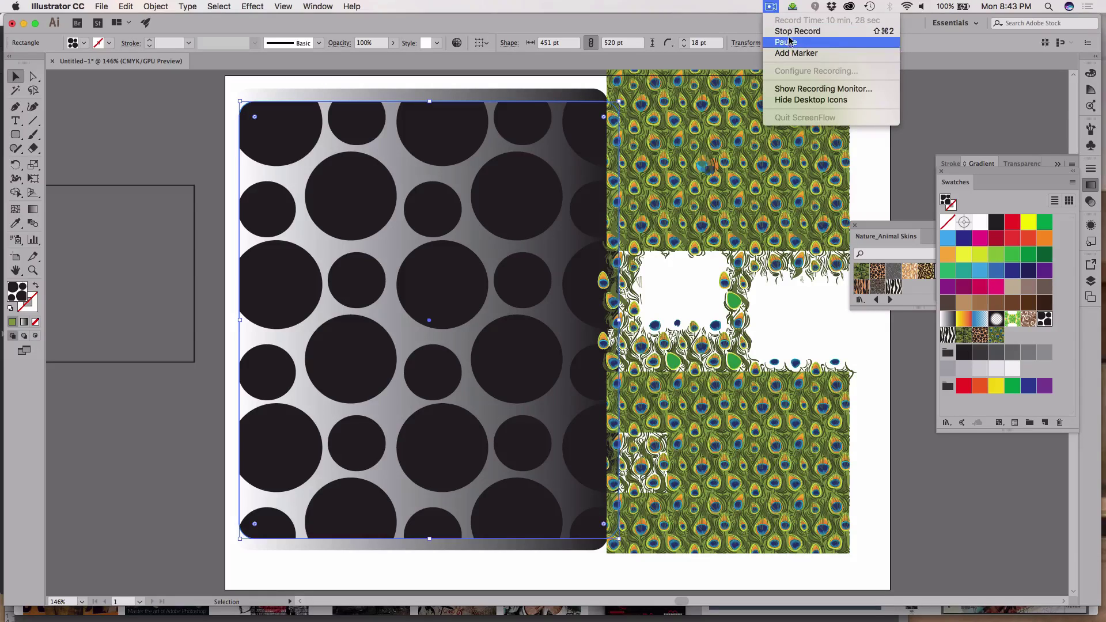